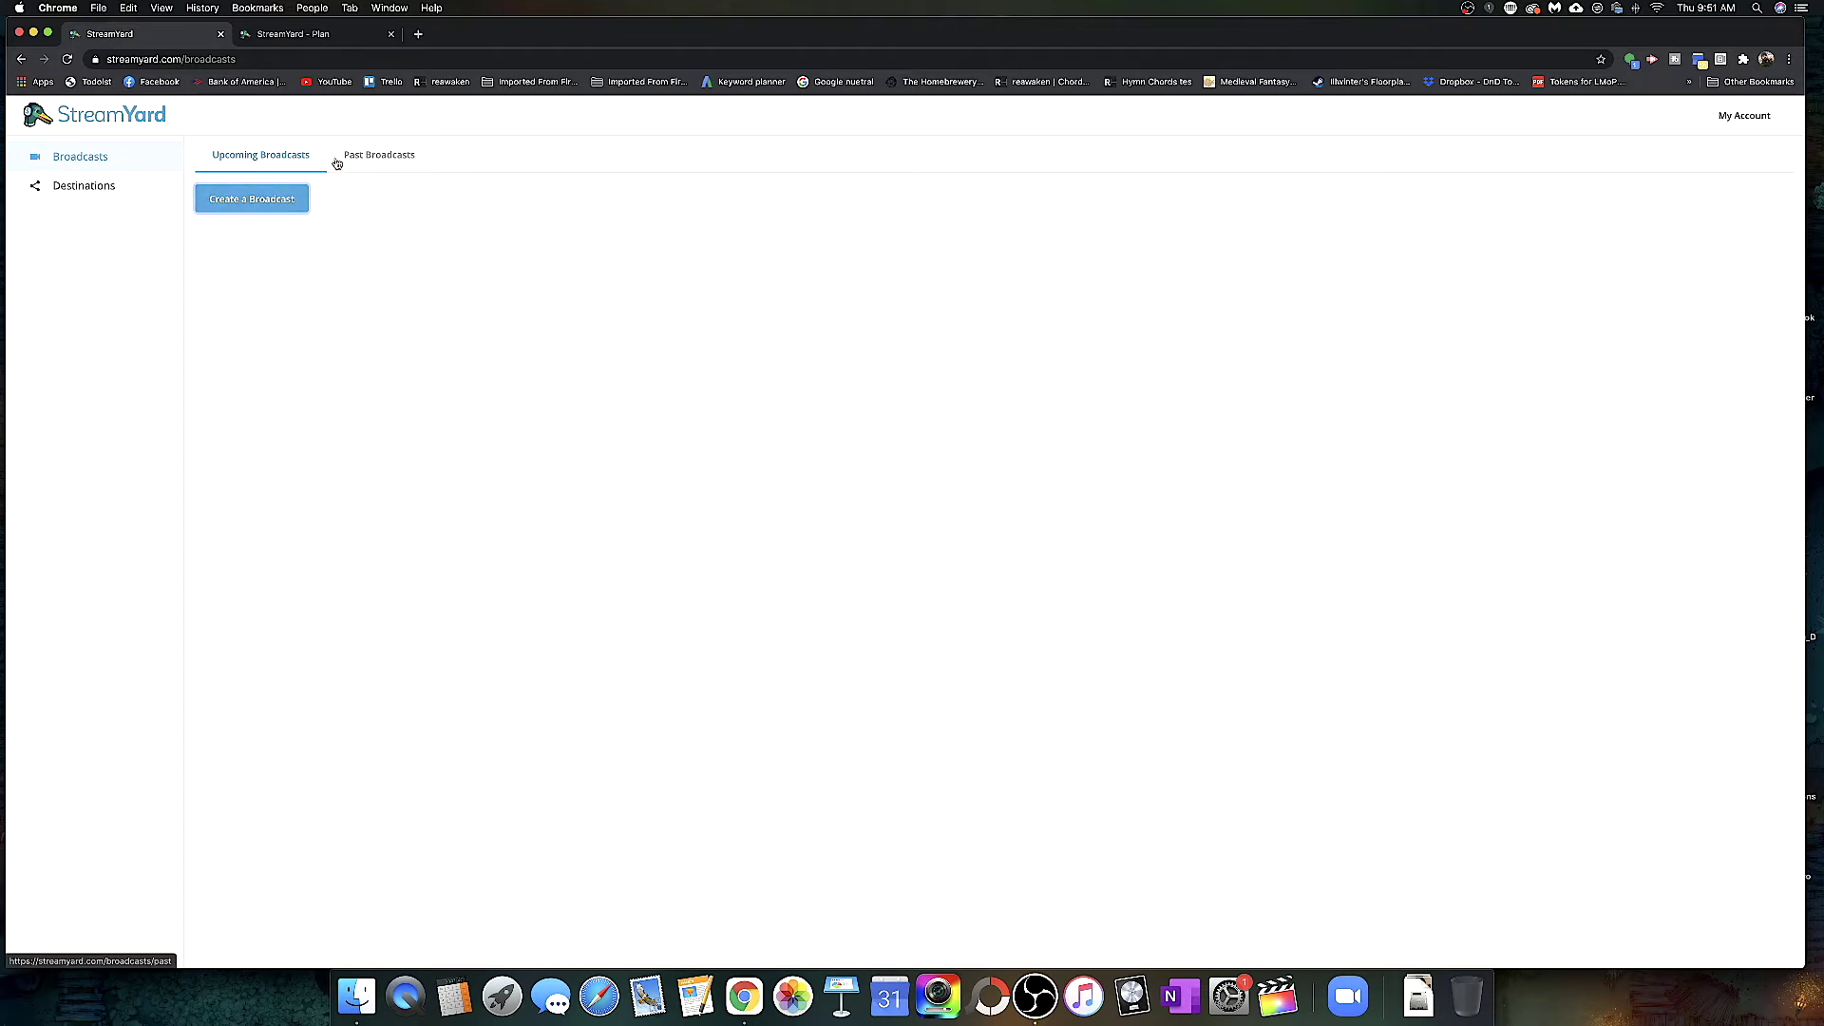
- Browse the past broadcasts list, then return to the upcoming broadcasts
click(399, 161)
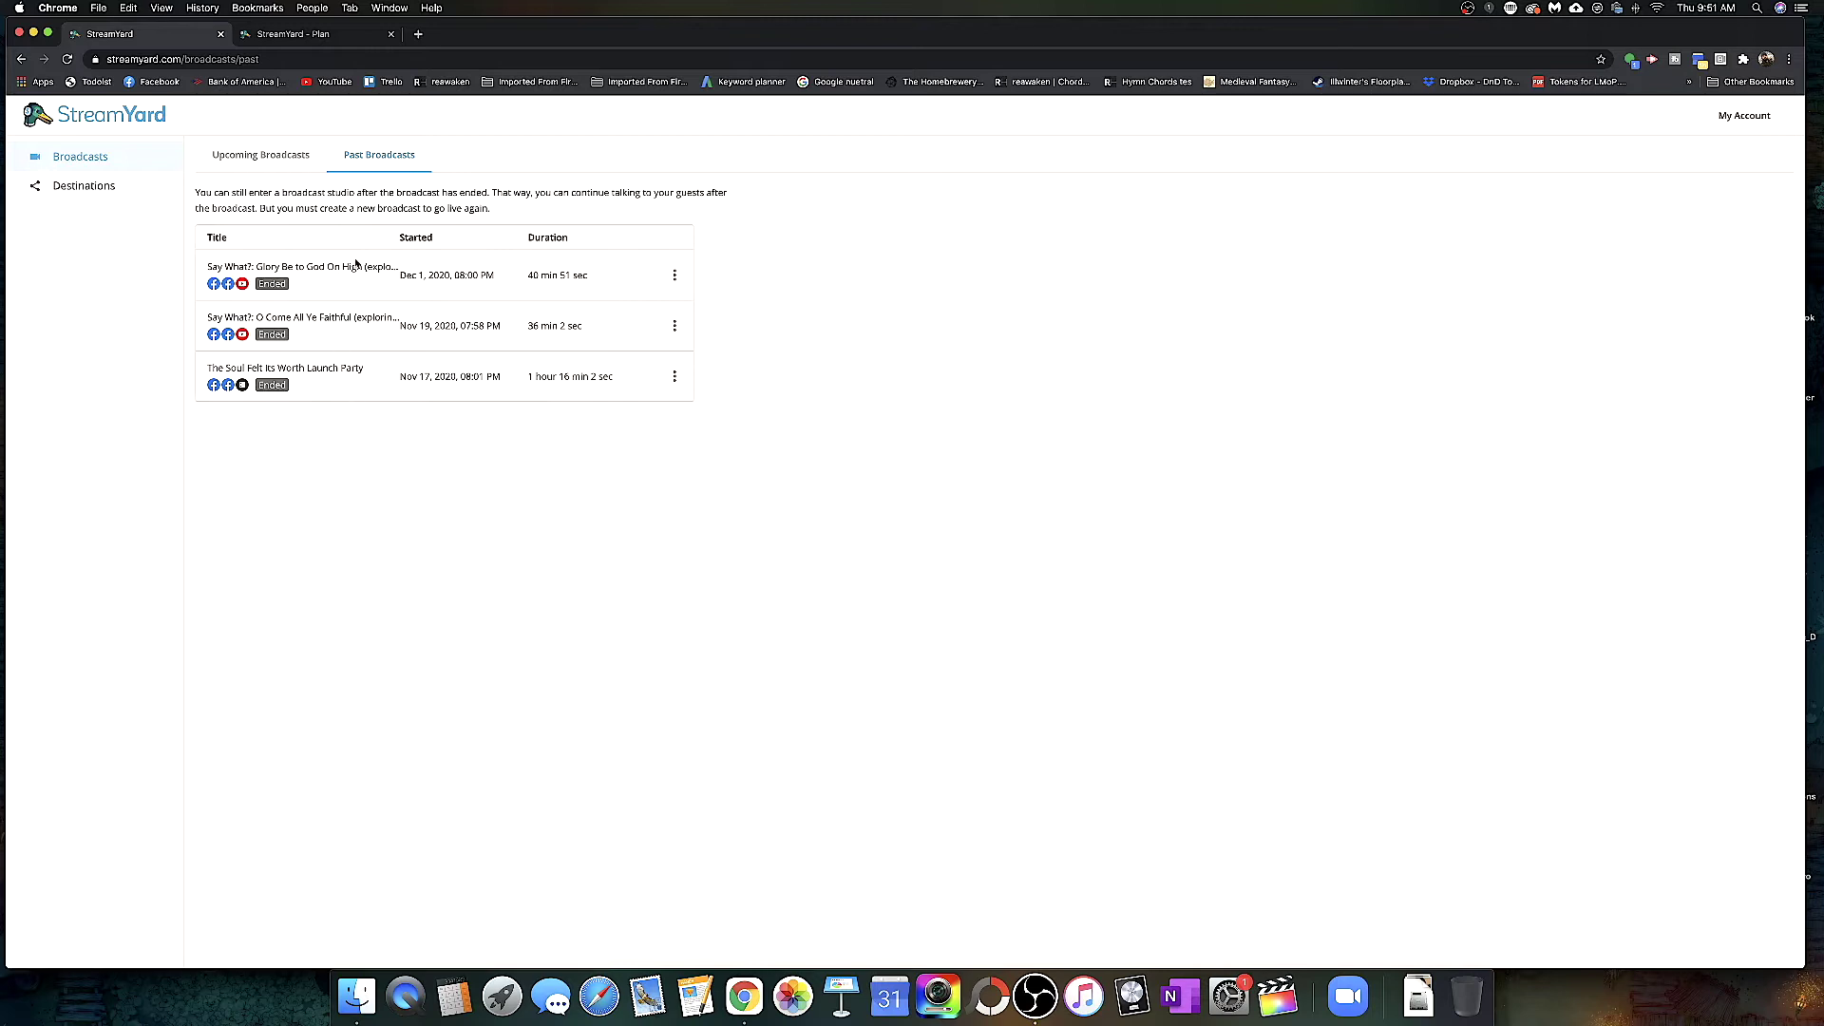
click(267, 155)
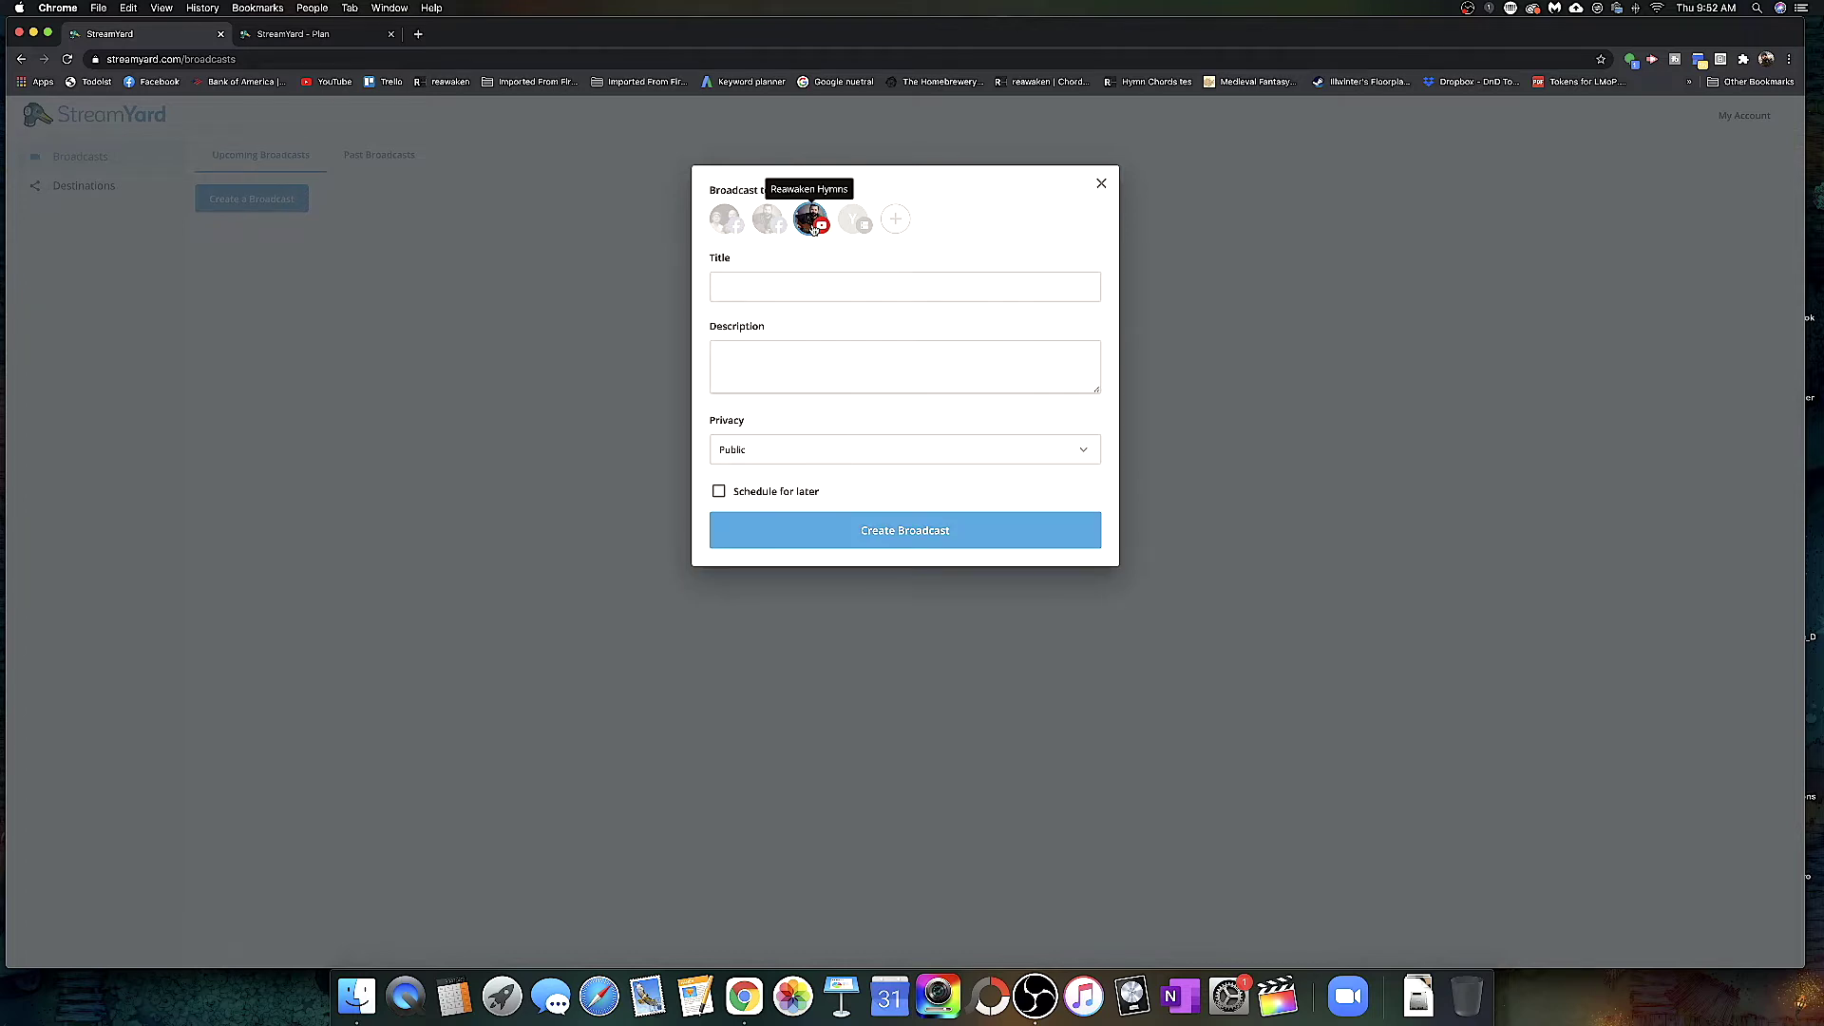
- Title the broadcast 'Test', set privacy to Private, and enter a two-line placeholder description
click(791, 288)
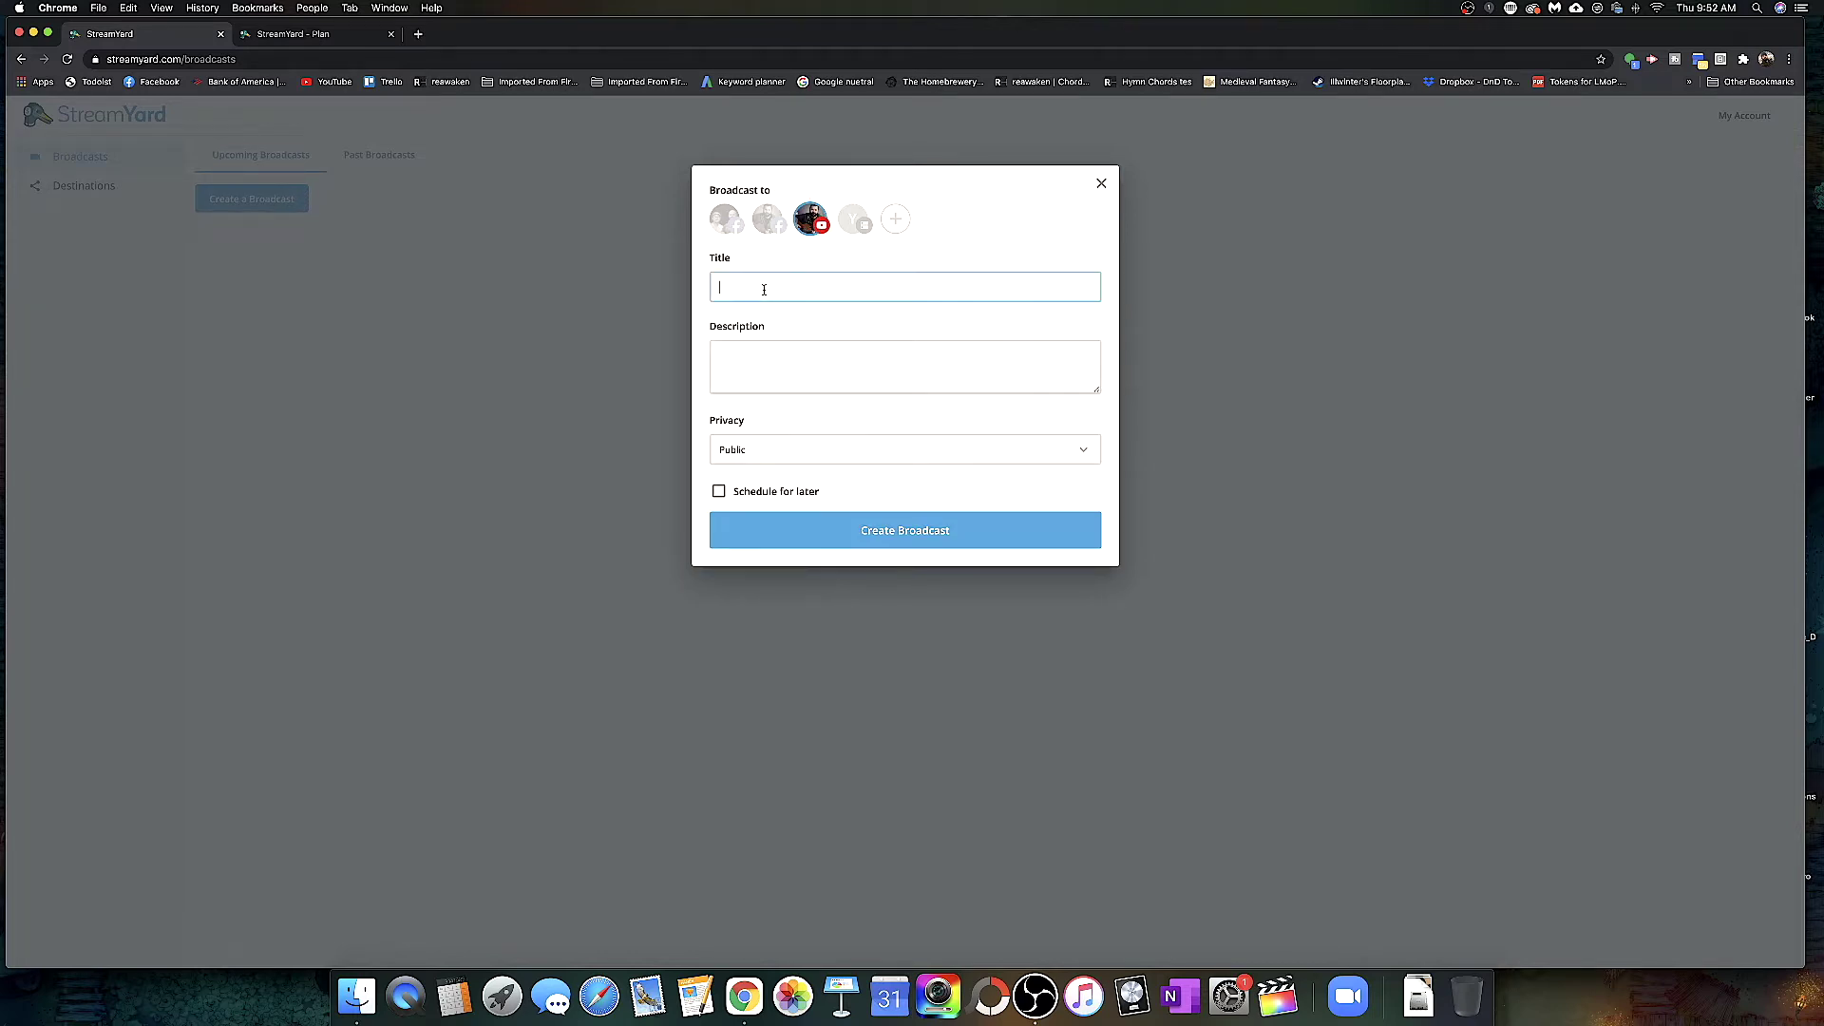
click(748, 455)
click(782, 477)
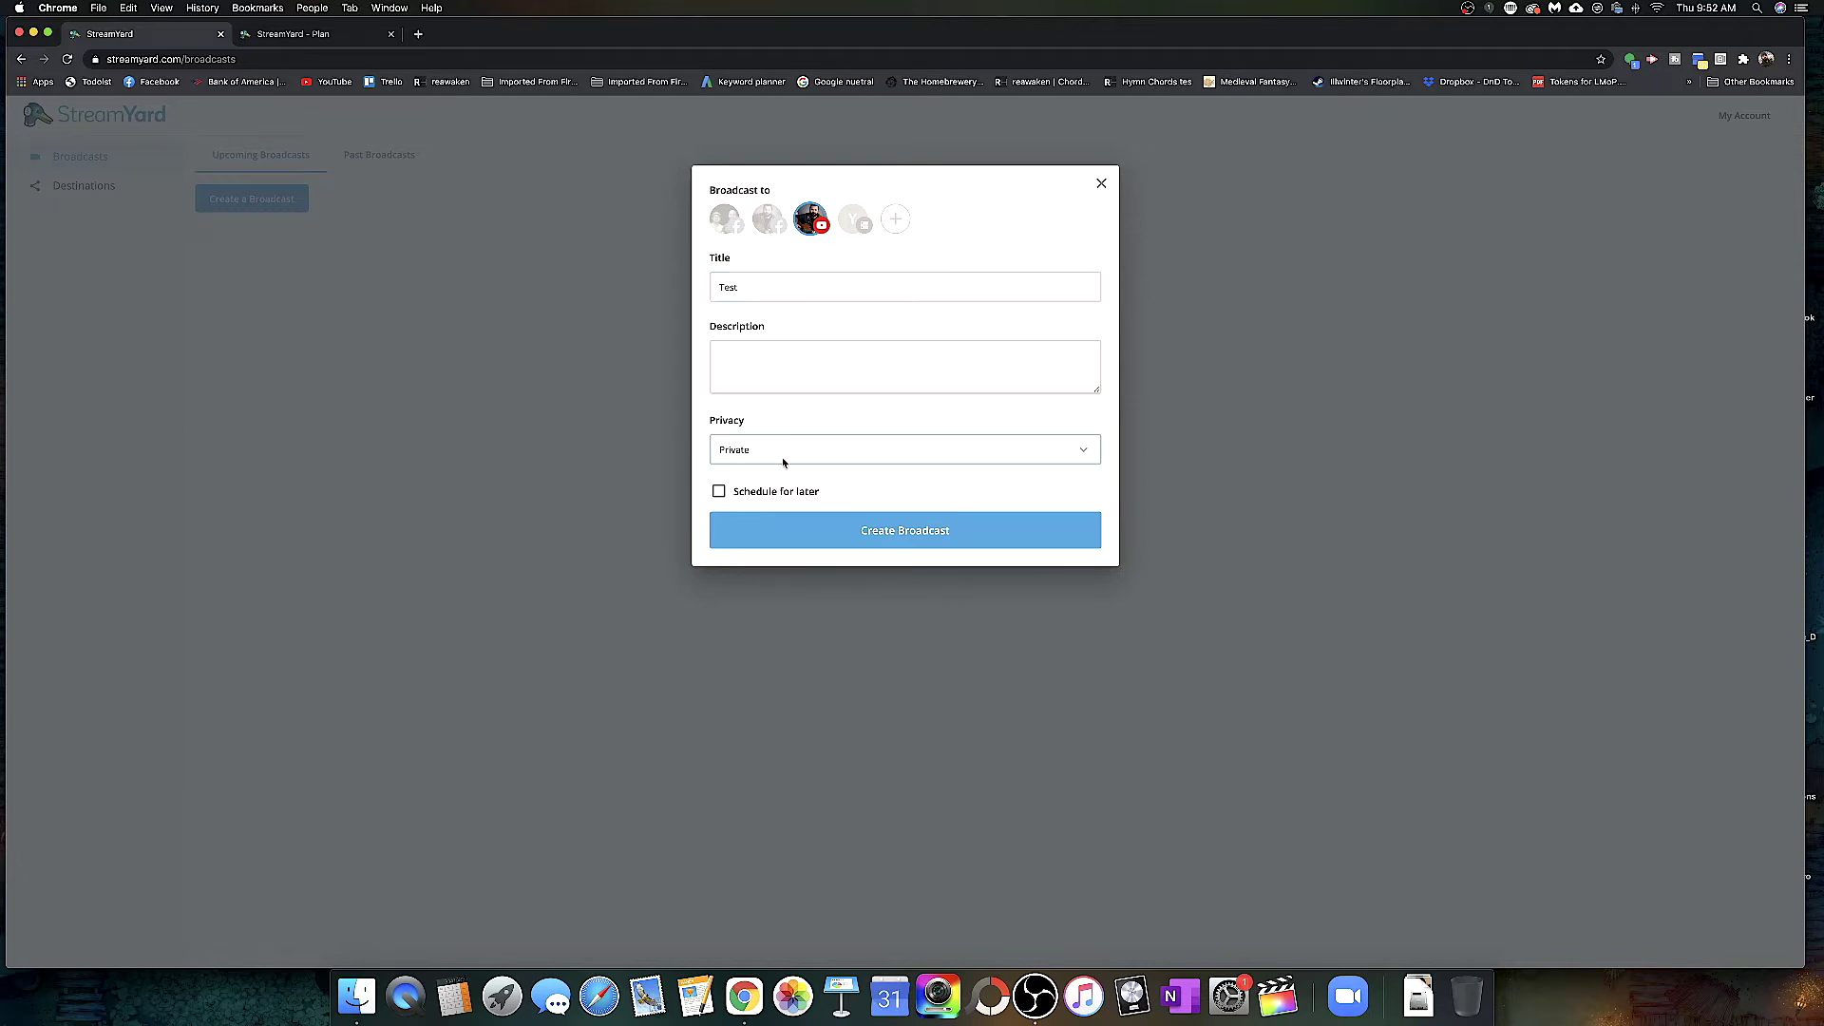
key(shift+Tab)
text(jasnbck)
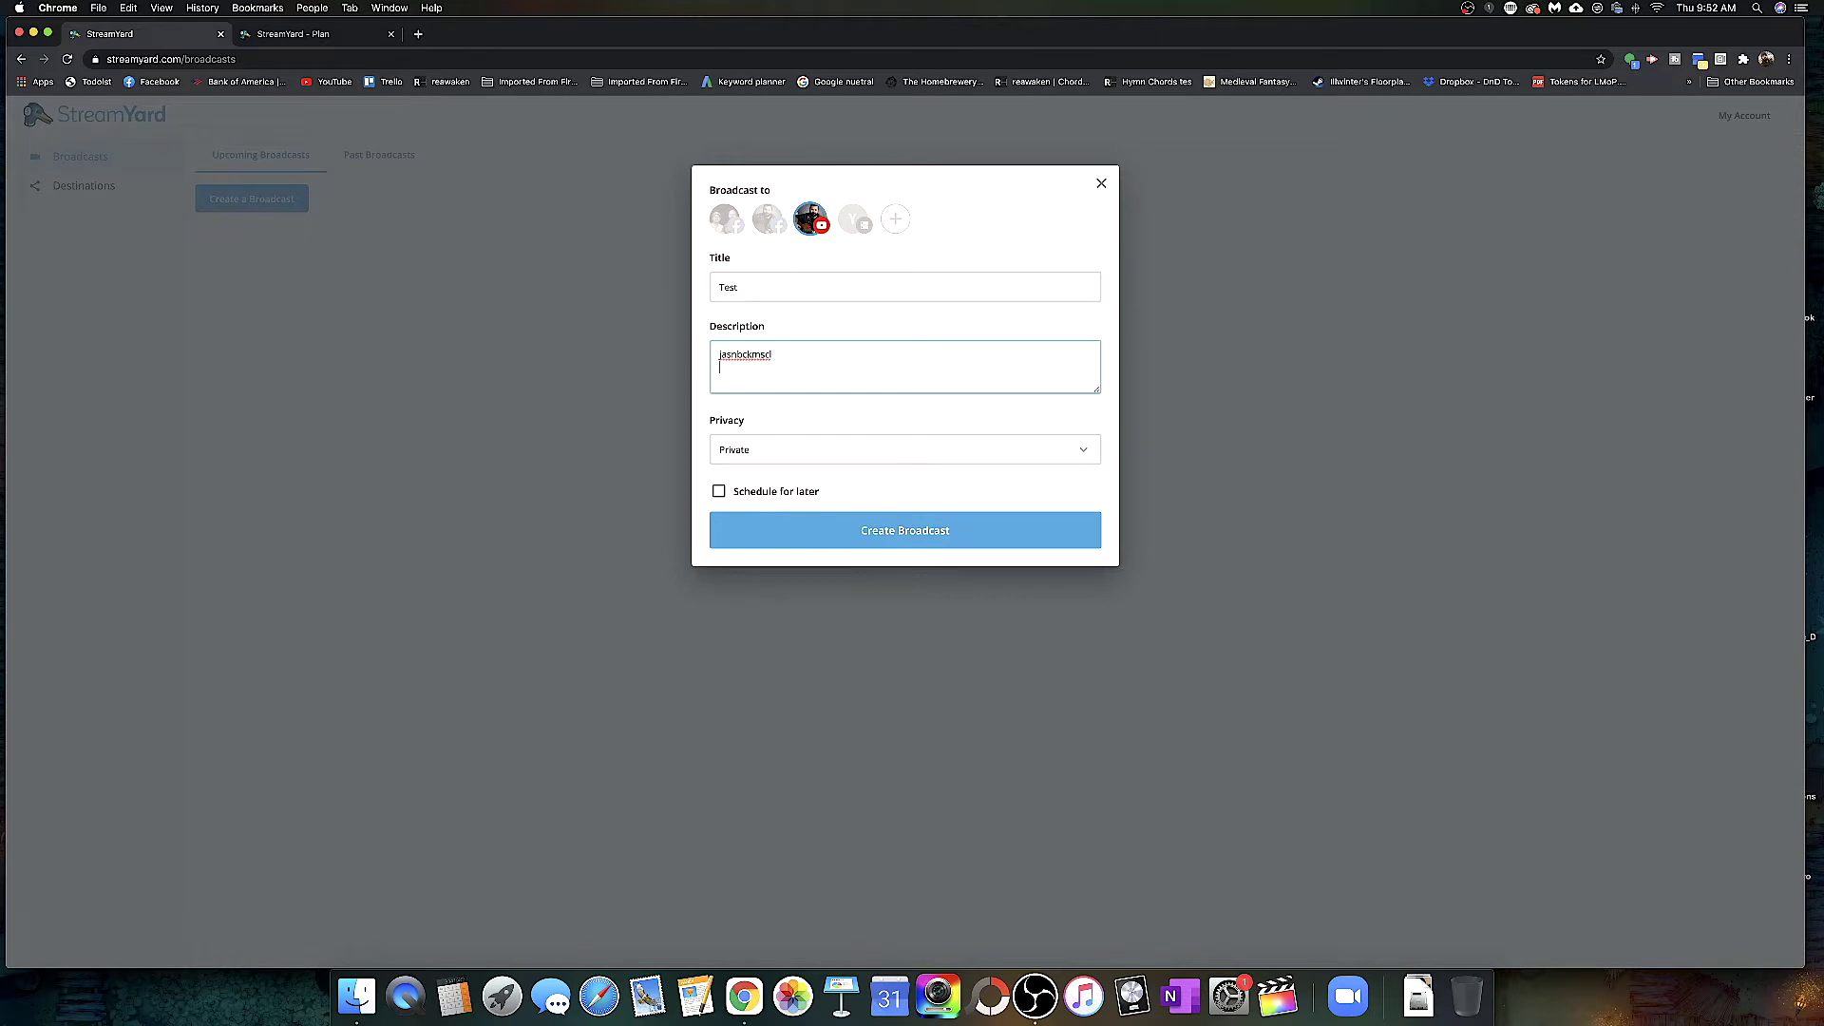
text(mscl)
key(Return)
text(askcja)
key(Return)
text(scn;)
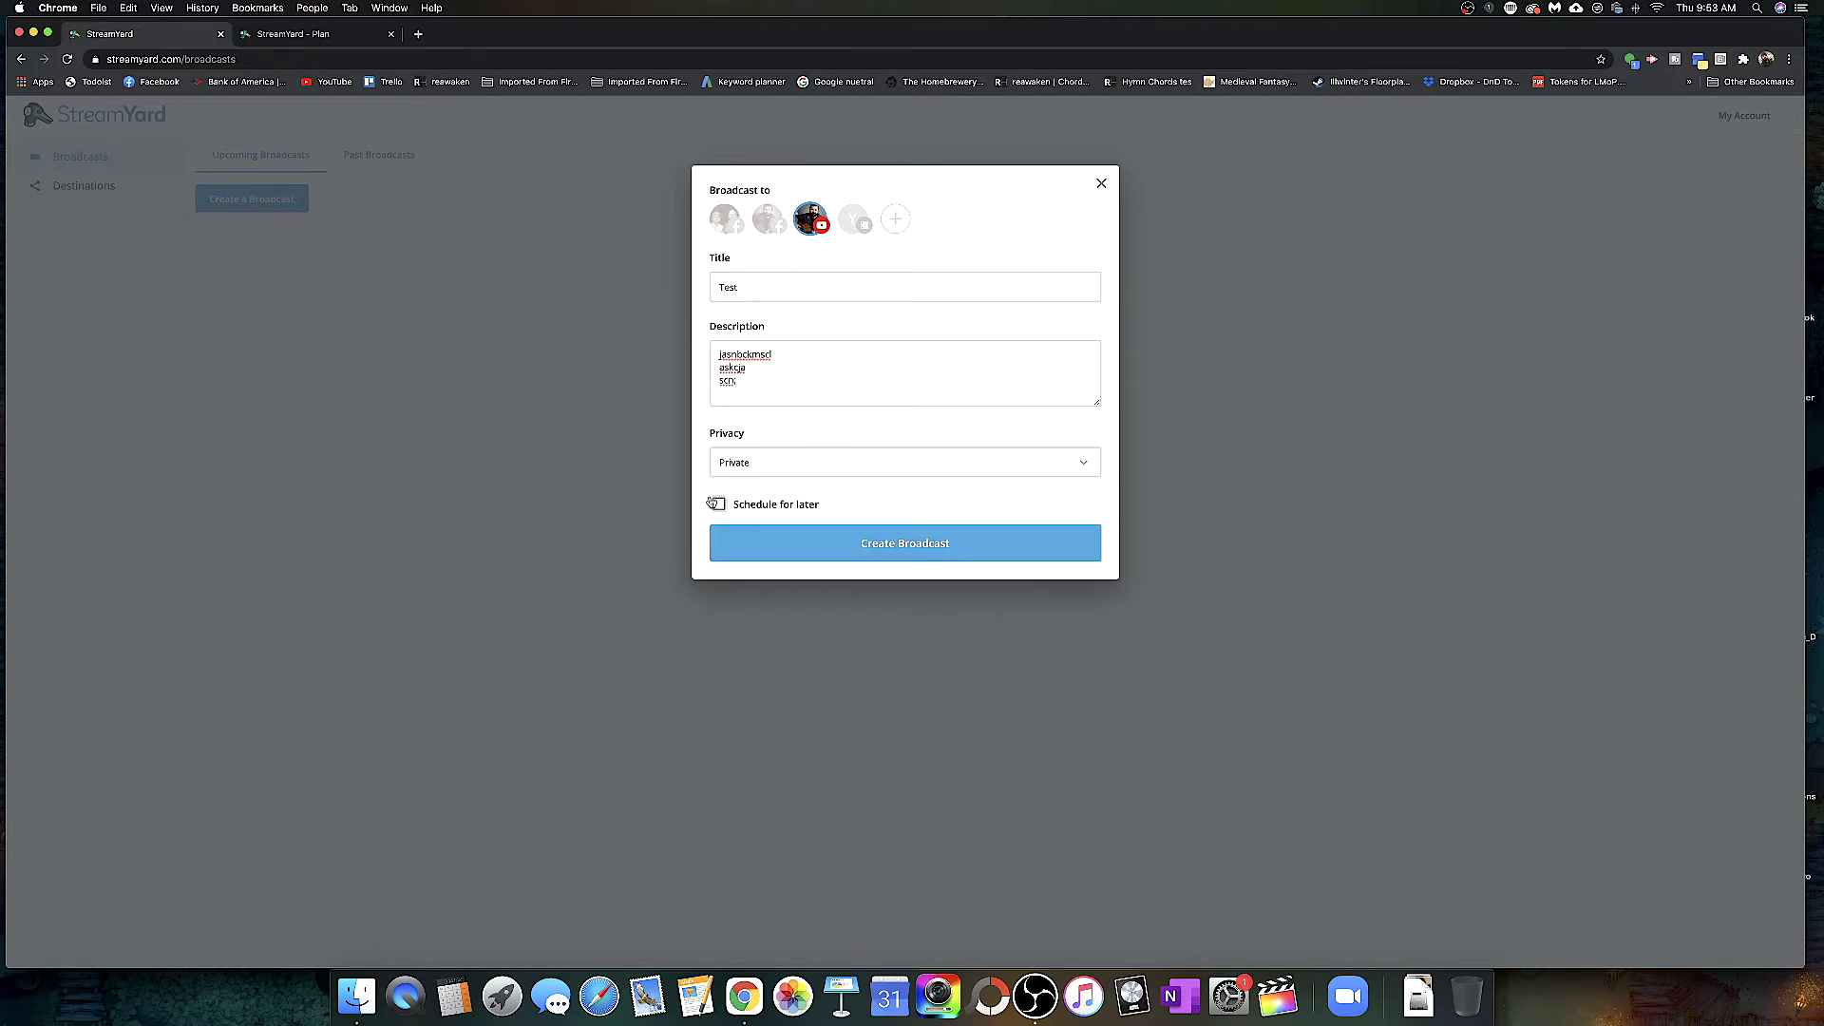
- Toggle Schedule for later on and back off, then create the unscheduled broadcast
click(719, 505)
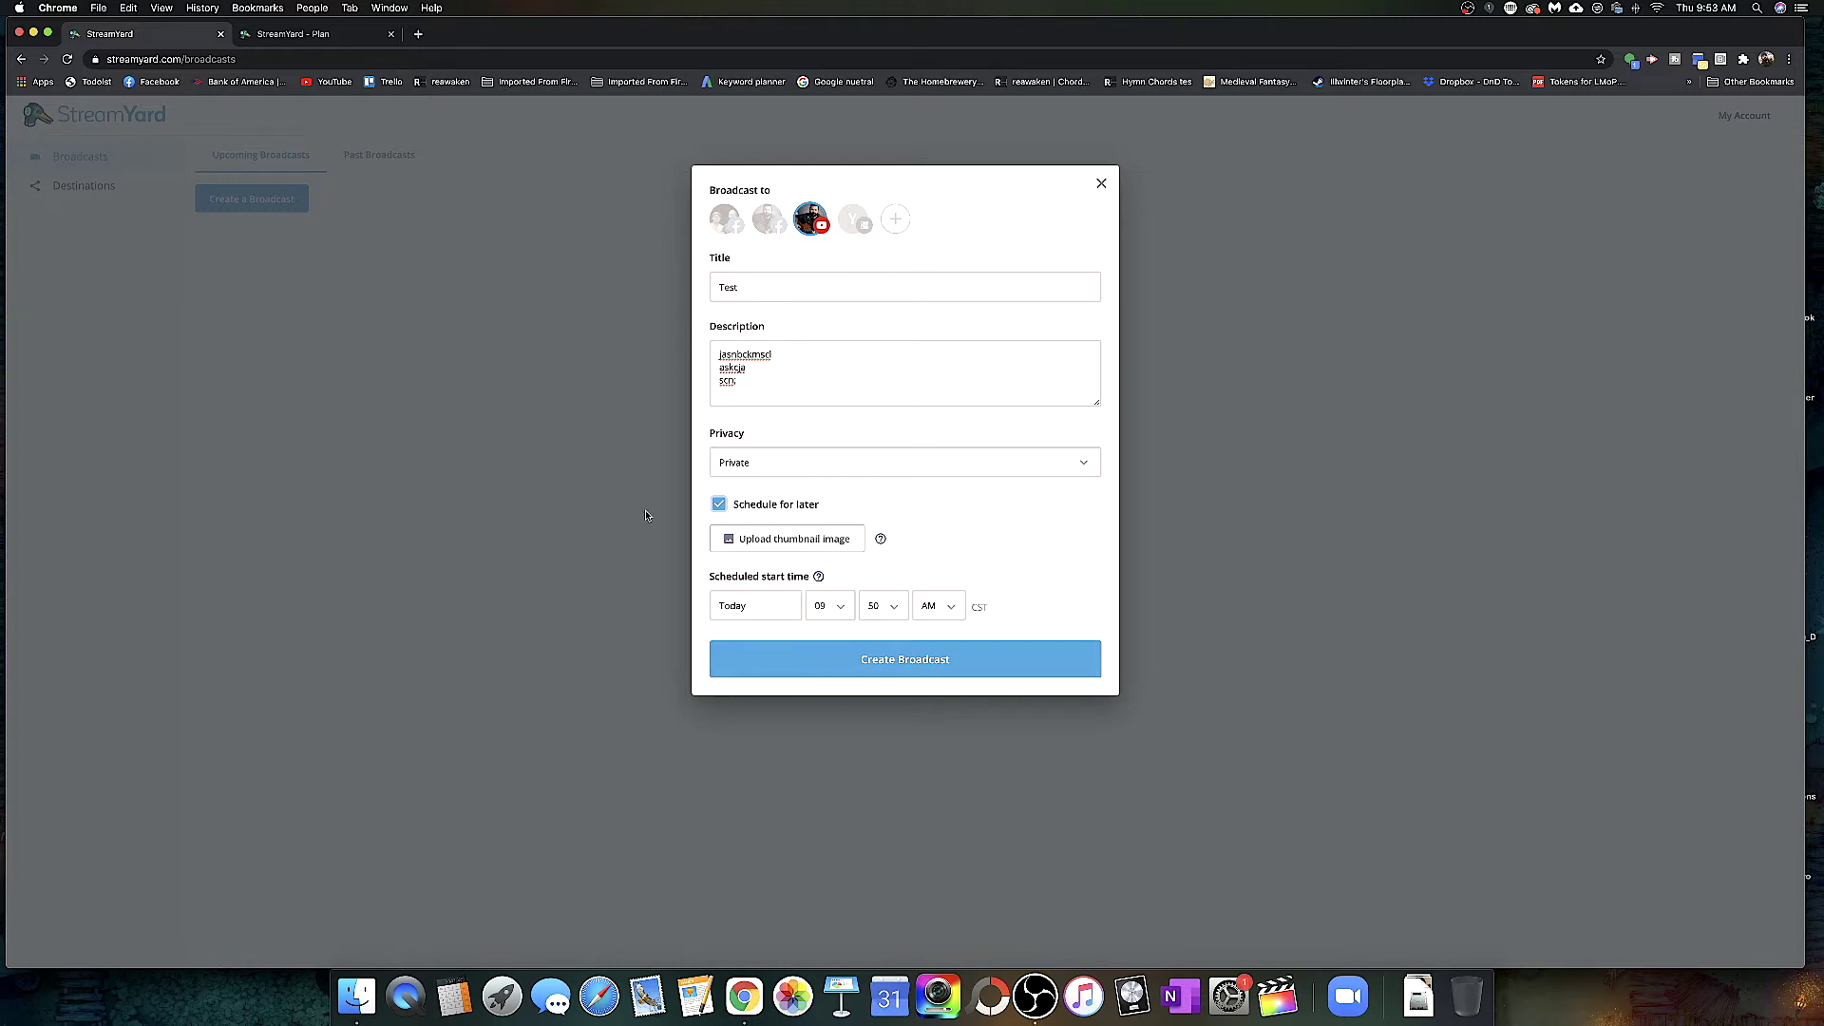
click(719, 505)
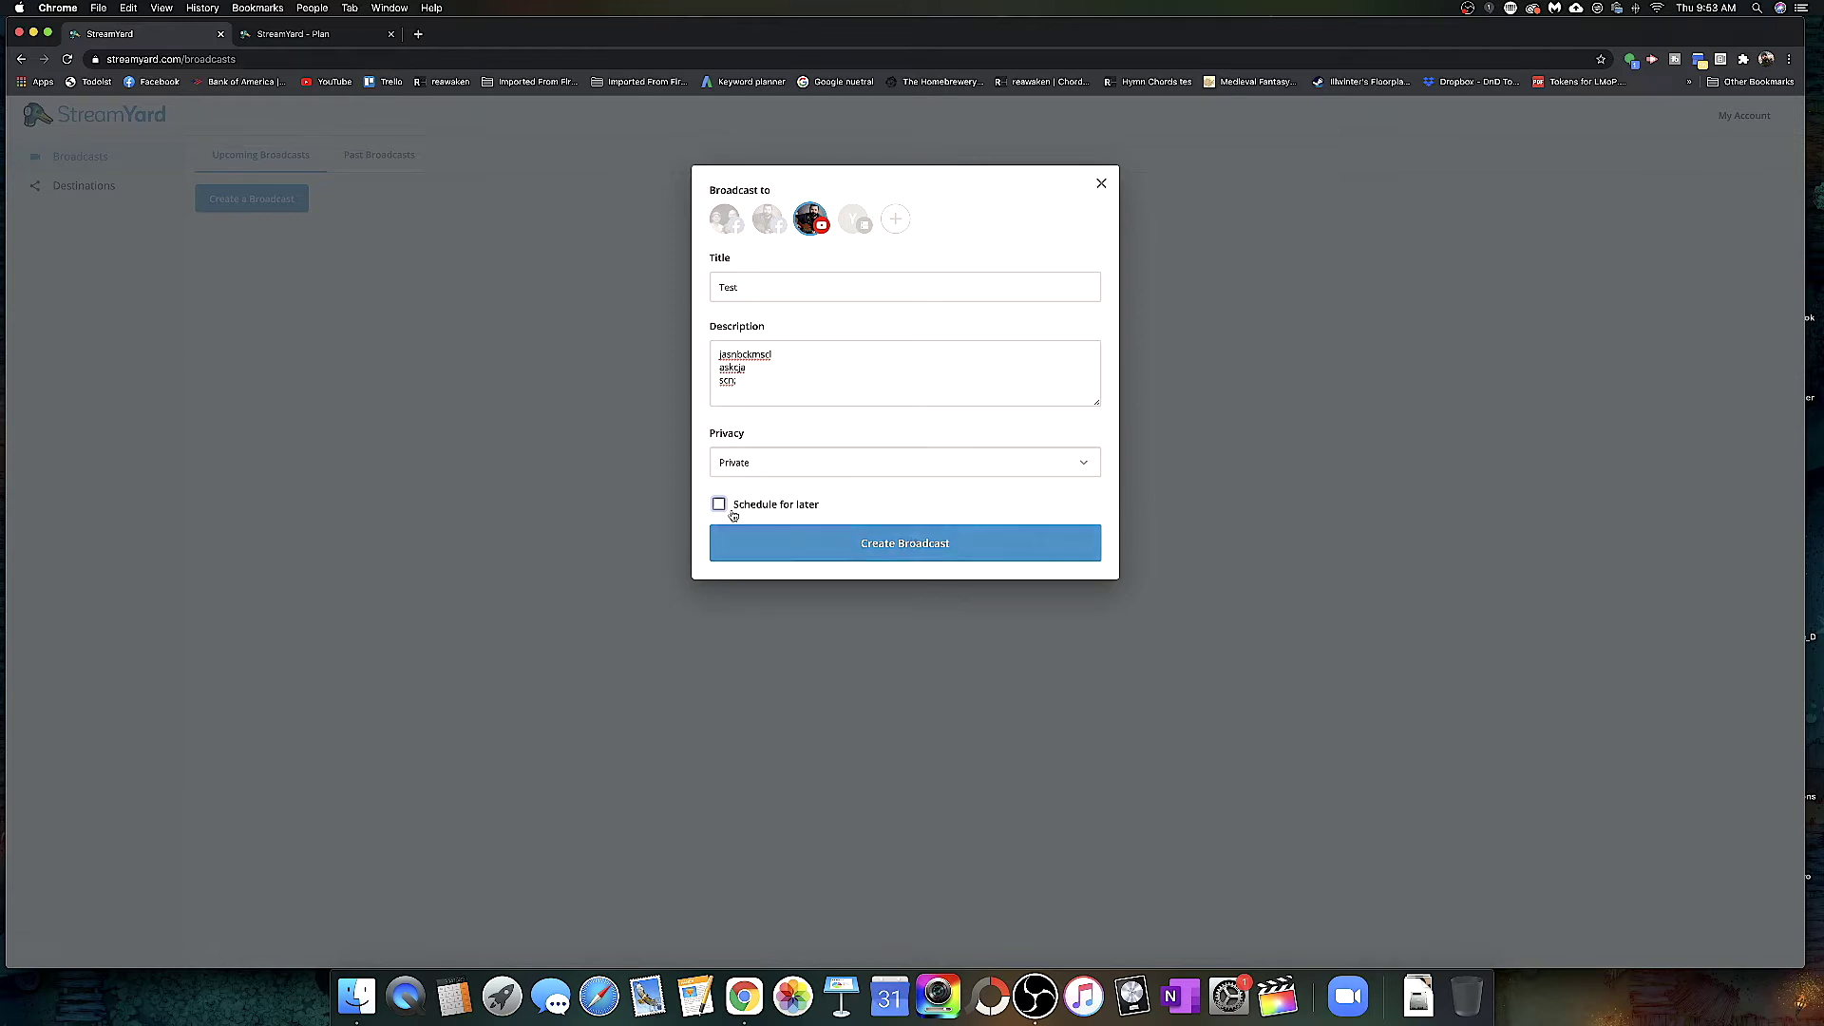
click(928, 546)
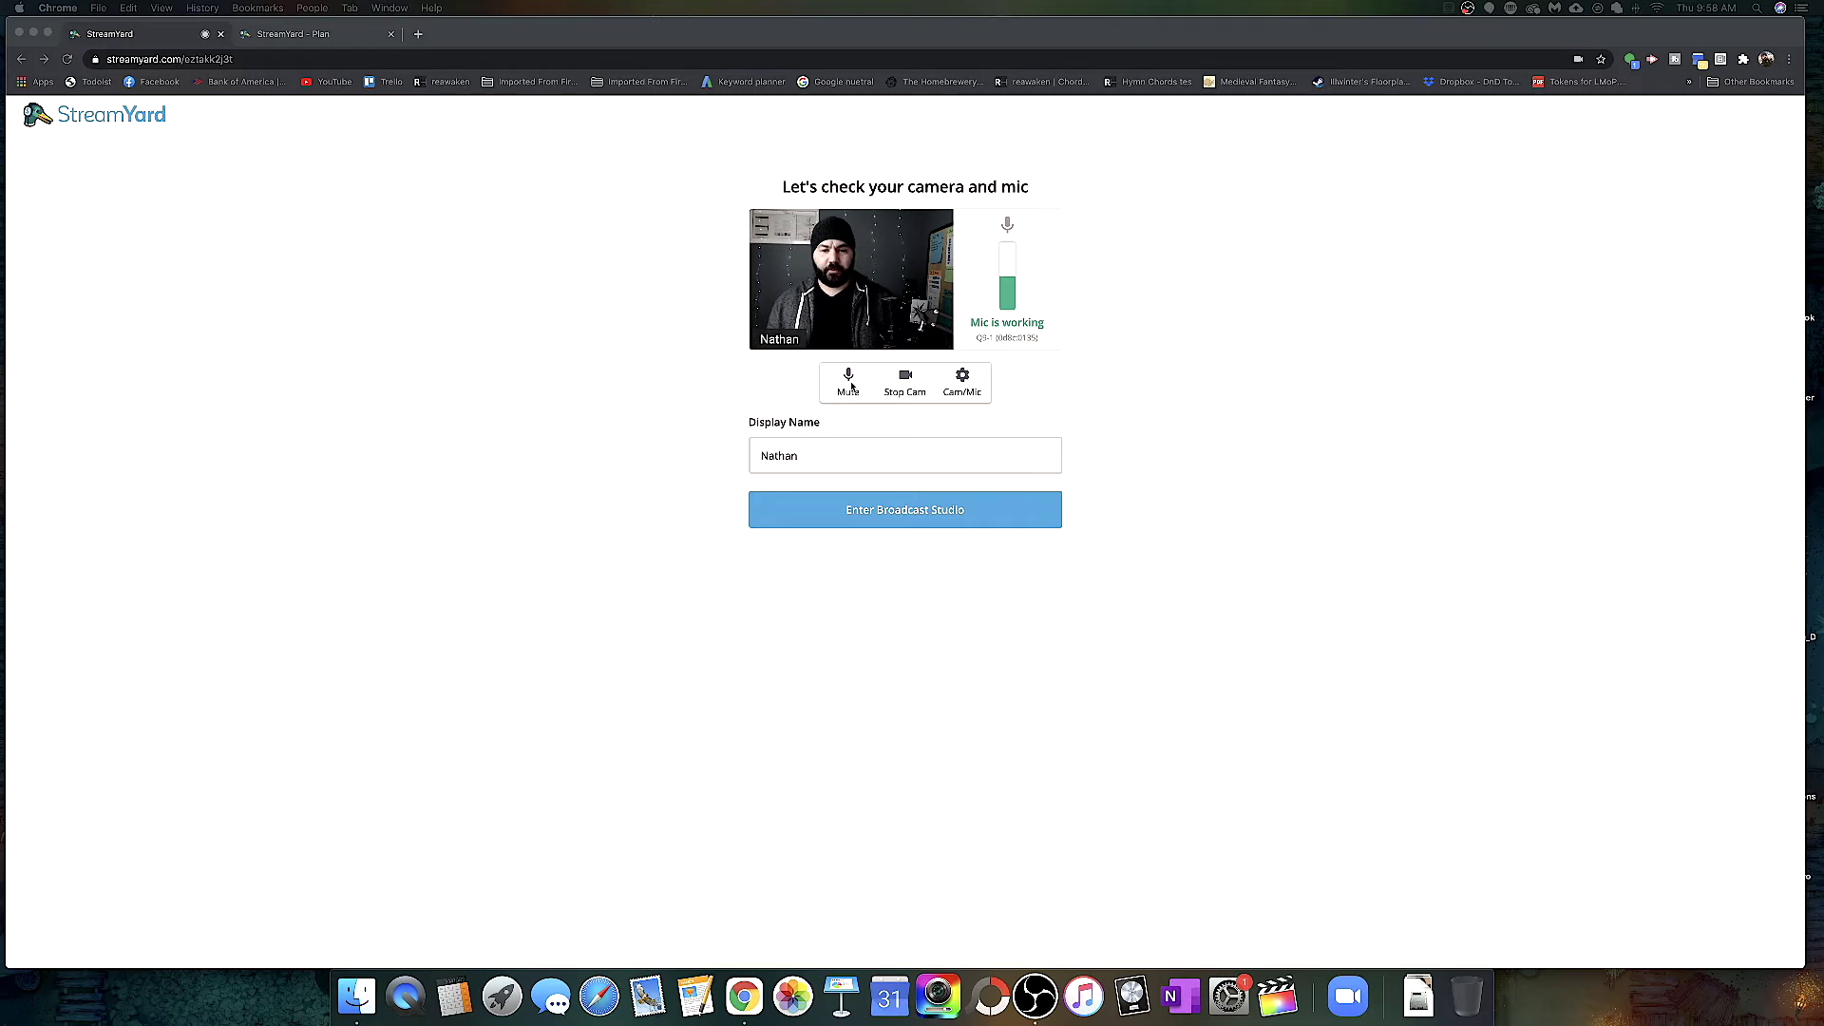
- Test the camera and microphone by switching each off and back on
click(914, 385)
click(855, 388)
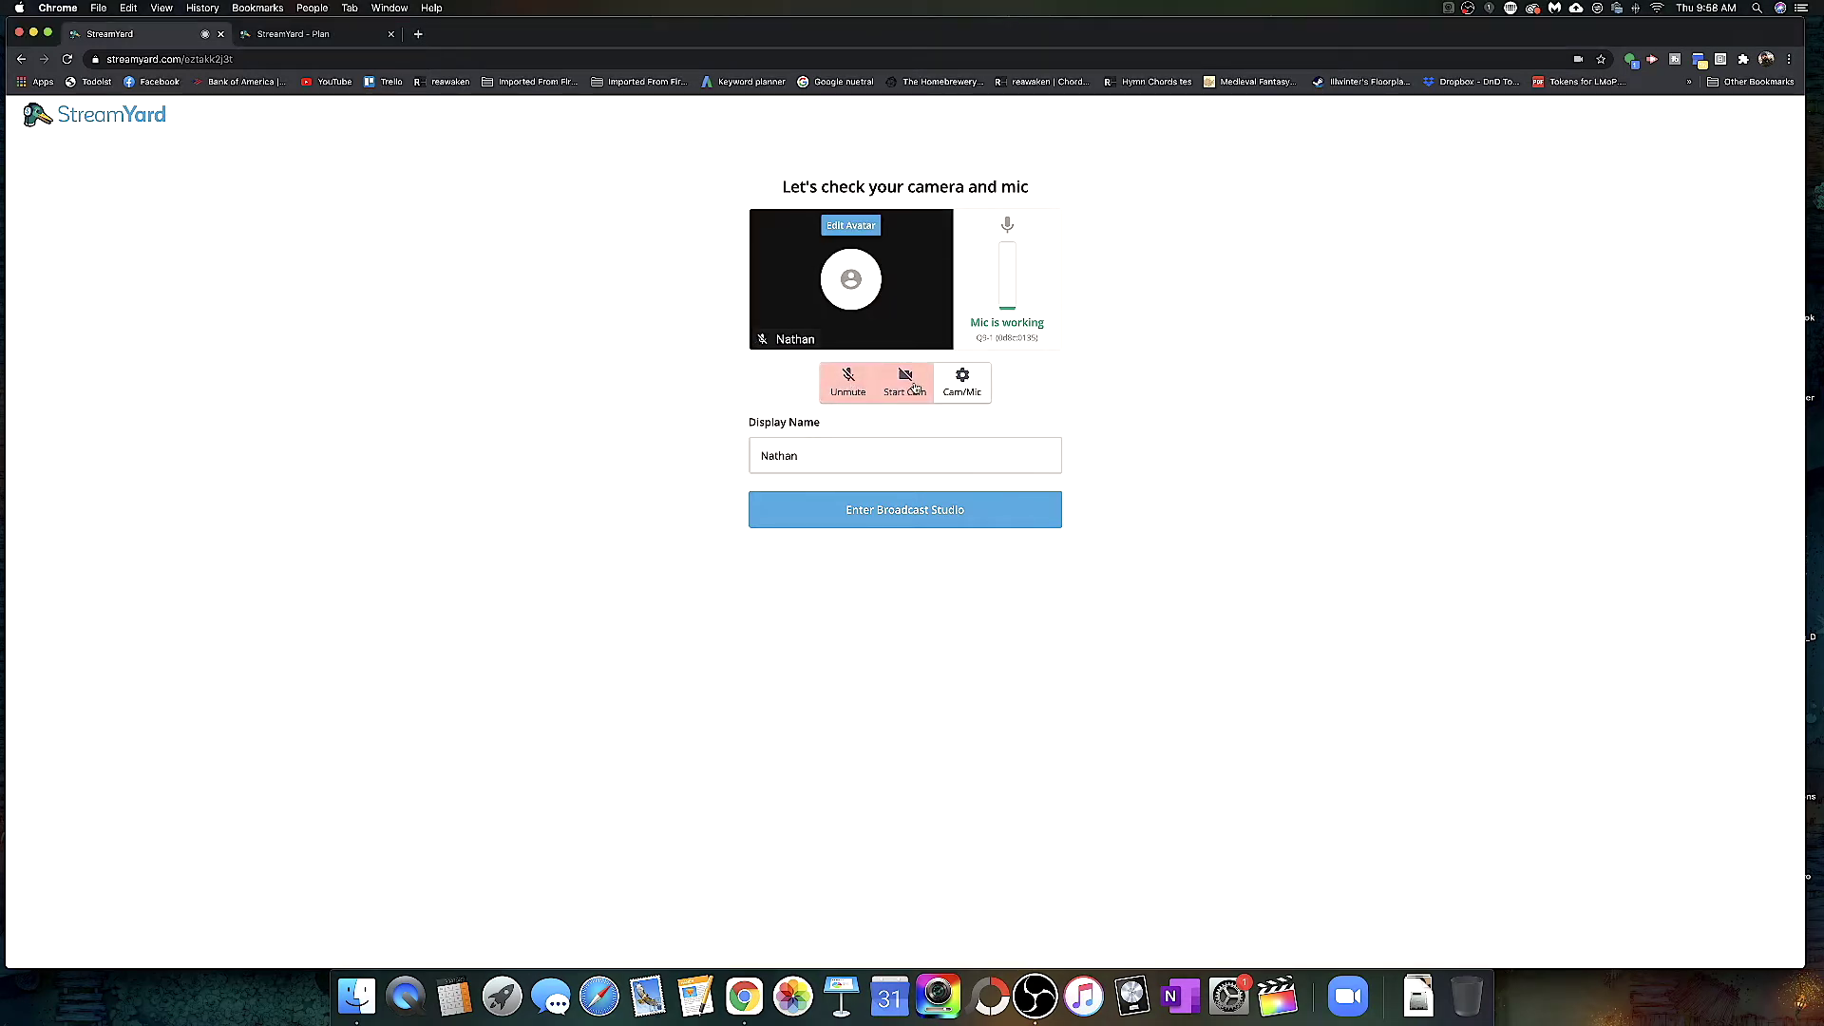
click(915, 389)
click(852, 385)
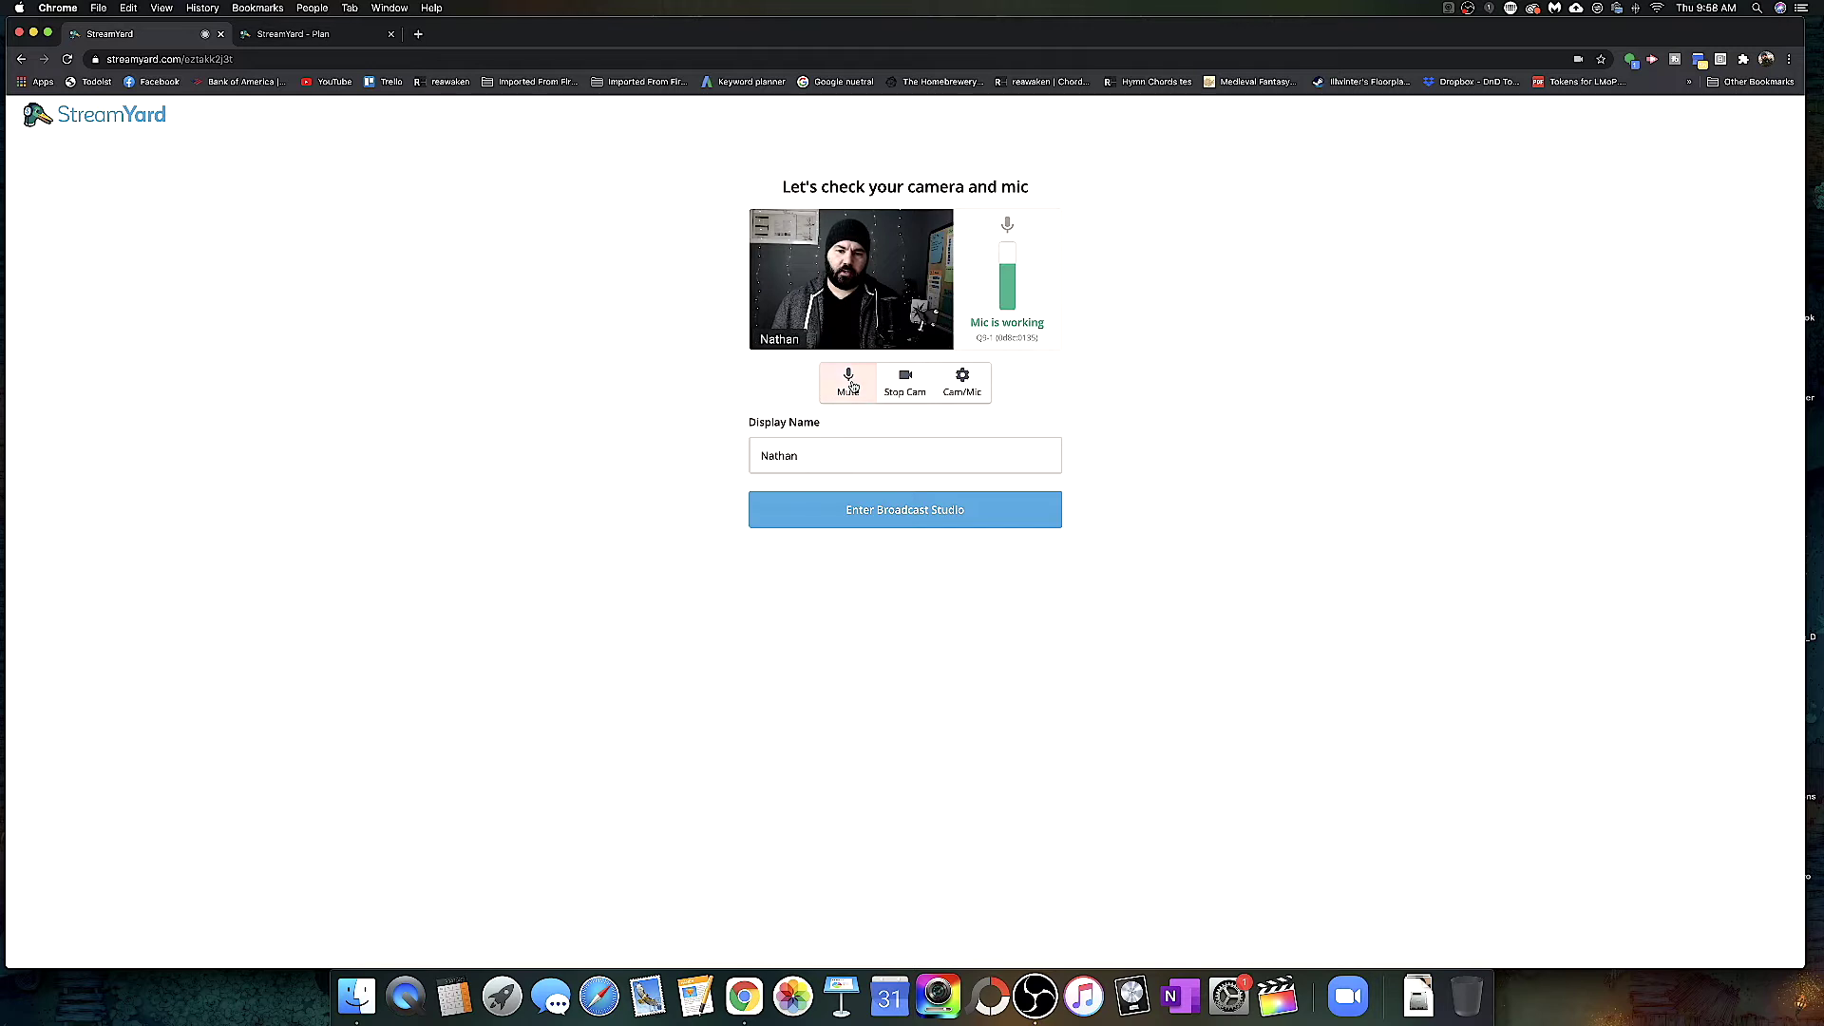
- Review camera and audio settings, keeping the current webcam, then enter the broadcast studio
click(964, 381)
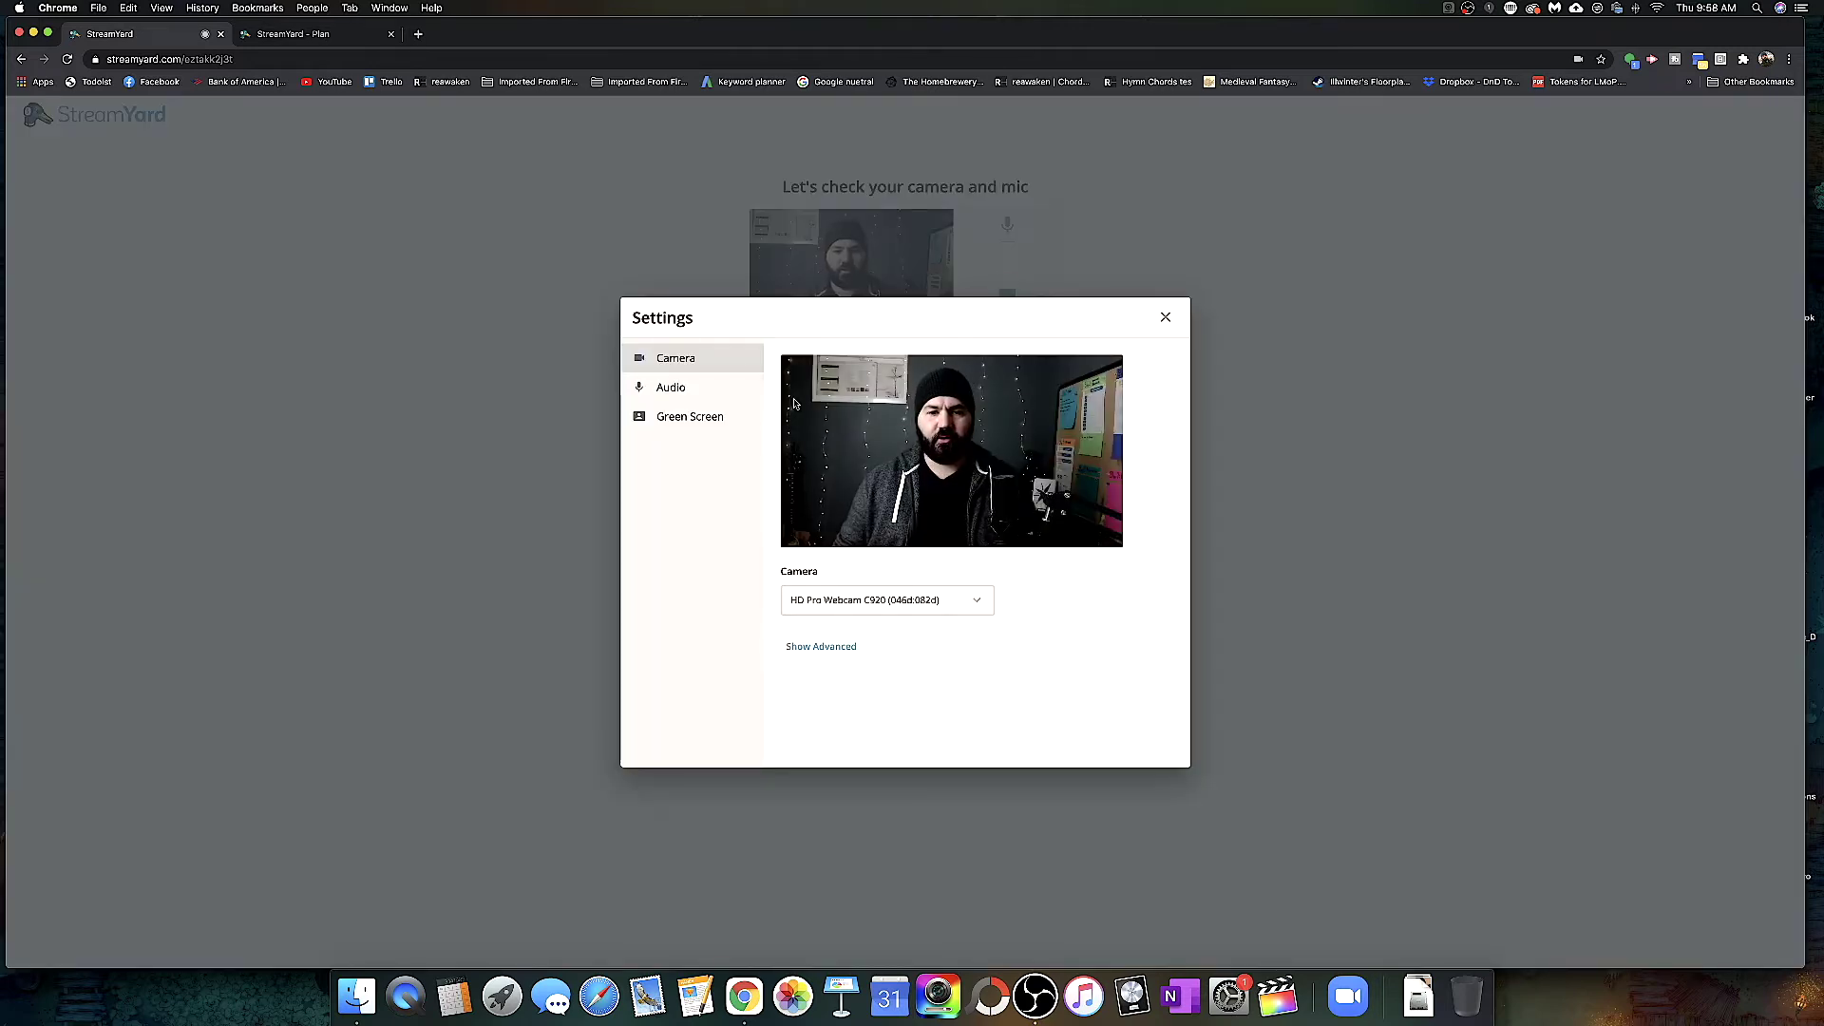
click(944, 611)
click(1075, 612)
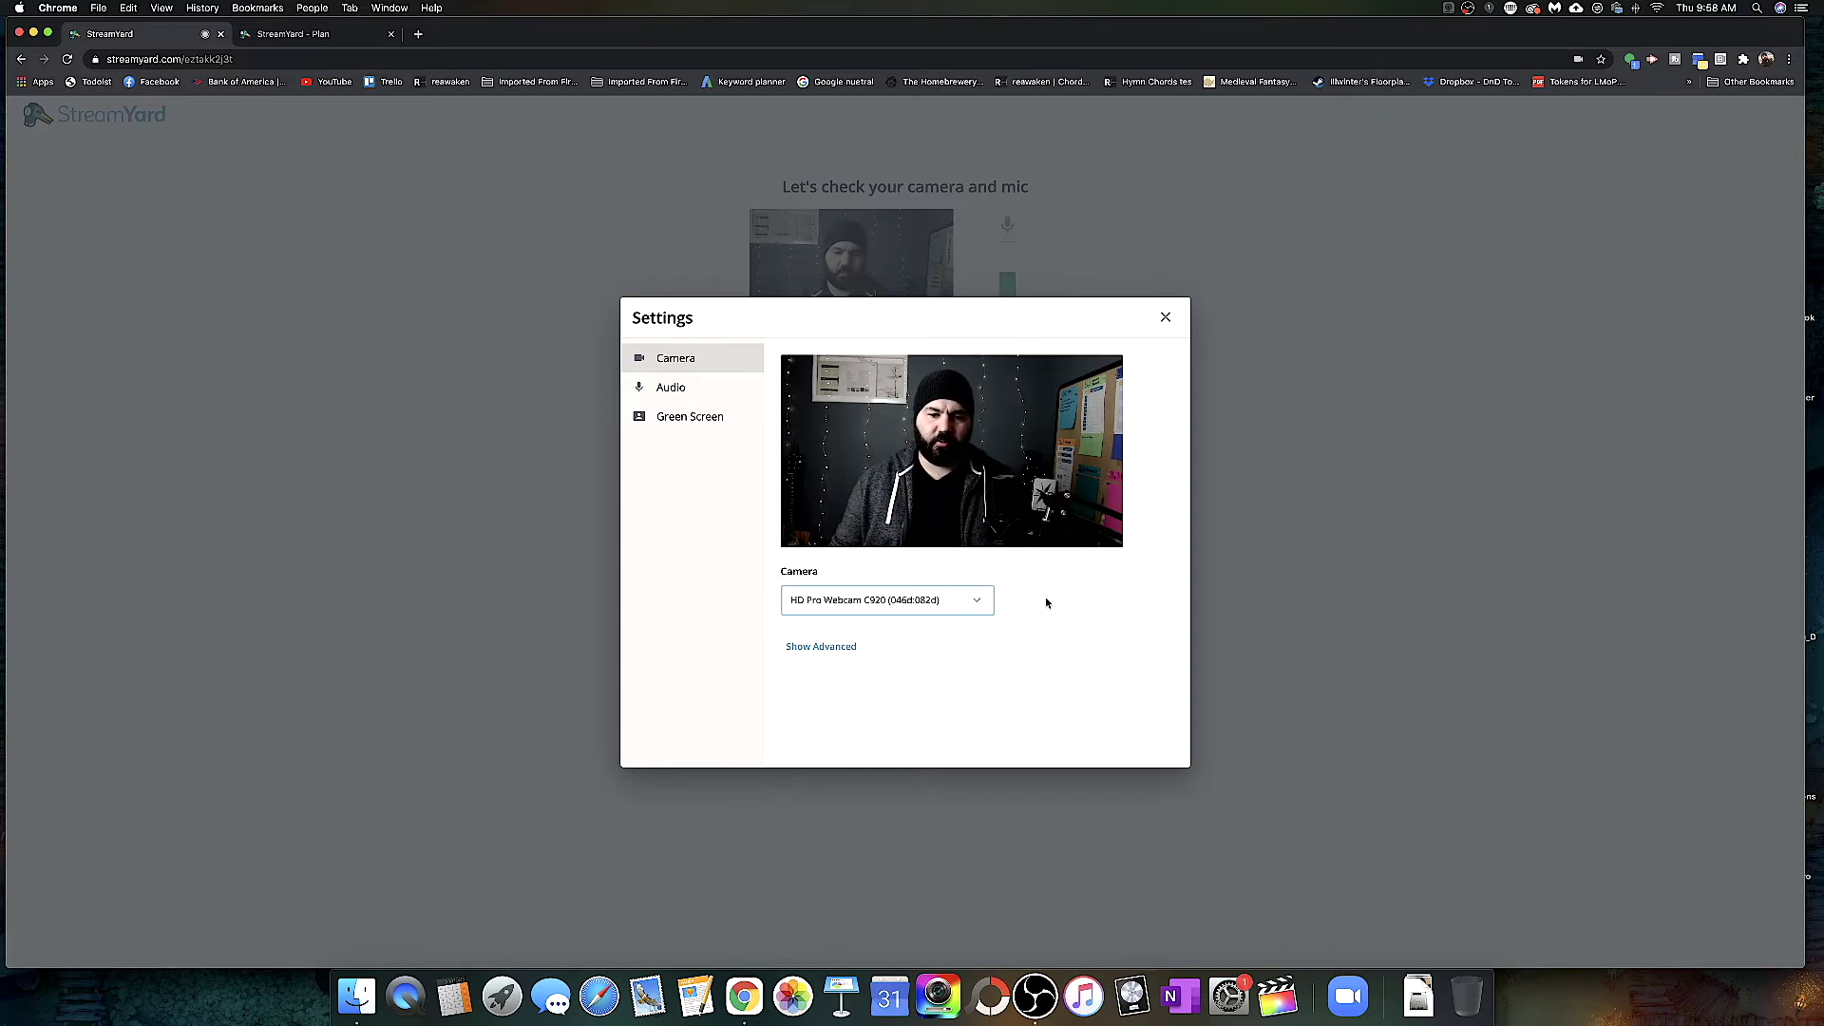
click(707, 388)
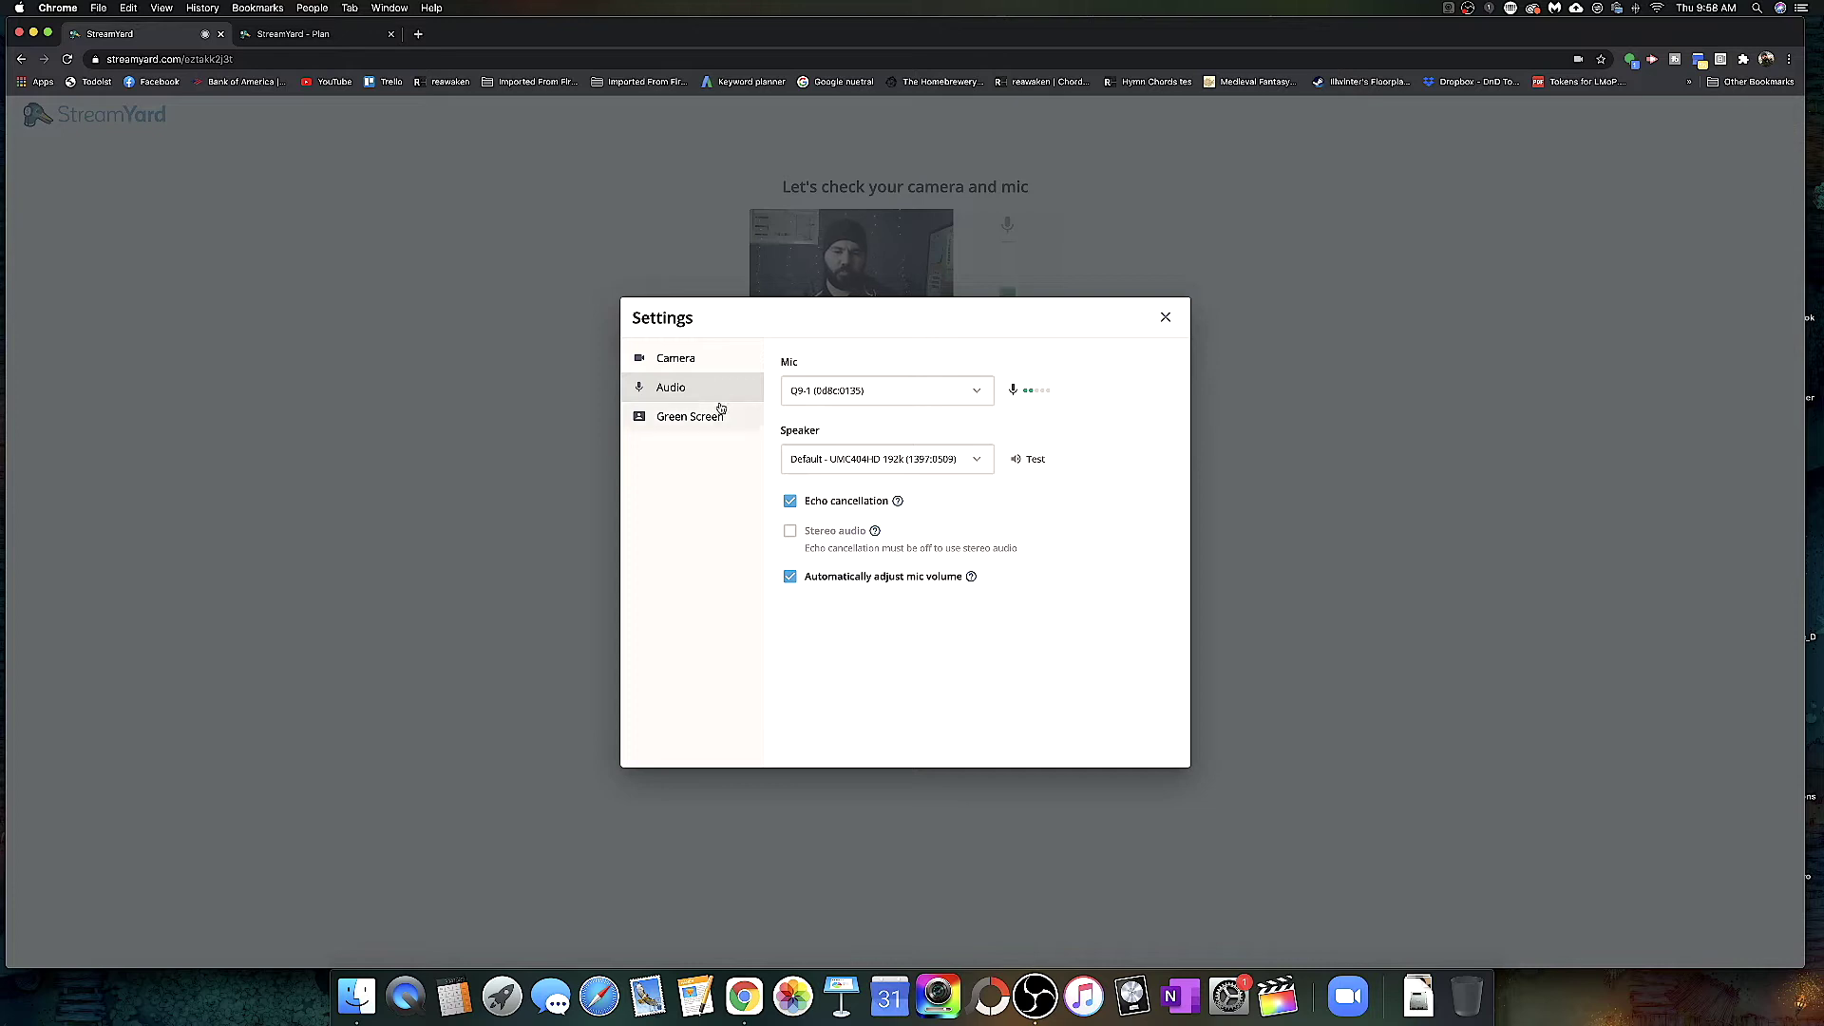
click(675, 358)
click(1166, 317)
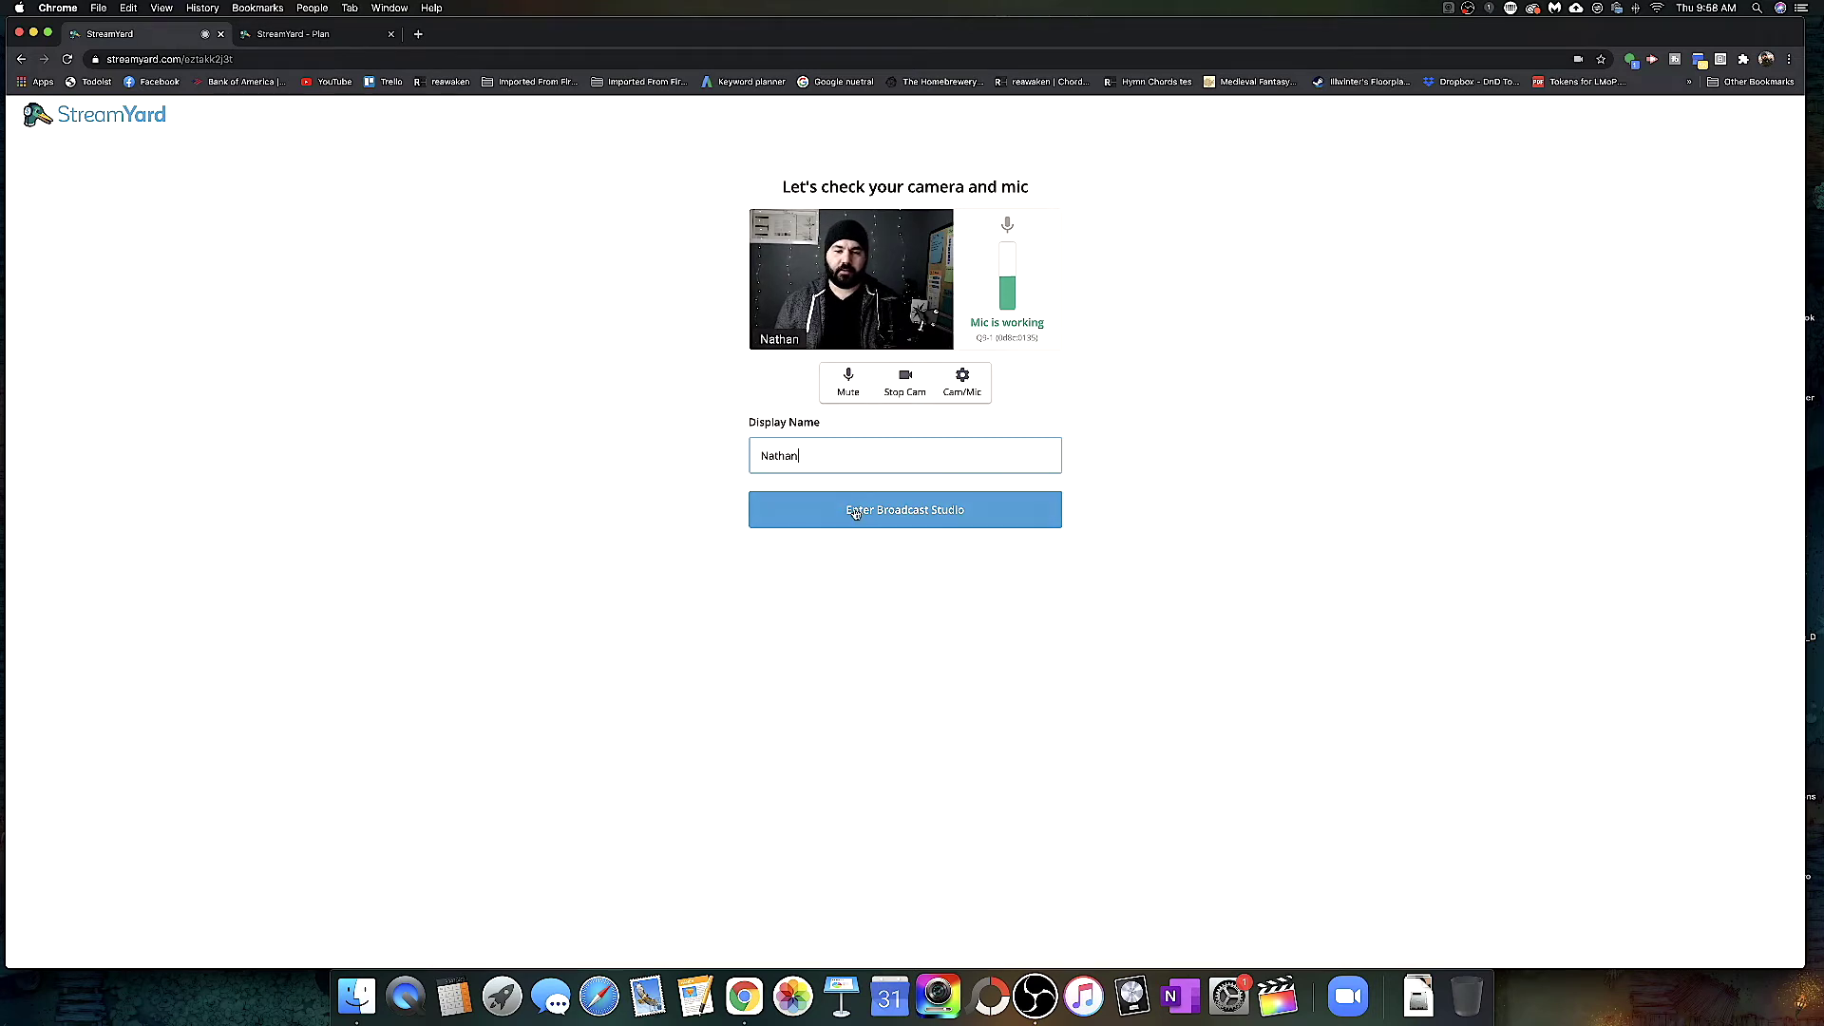
click(904, 511)
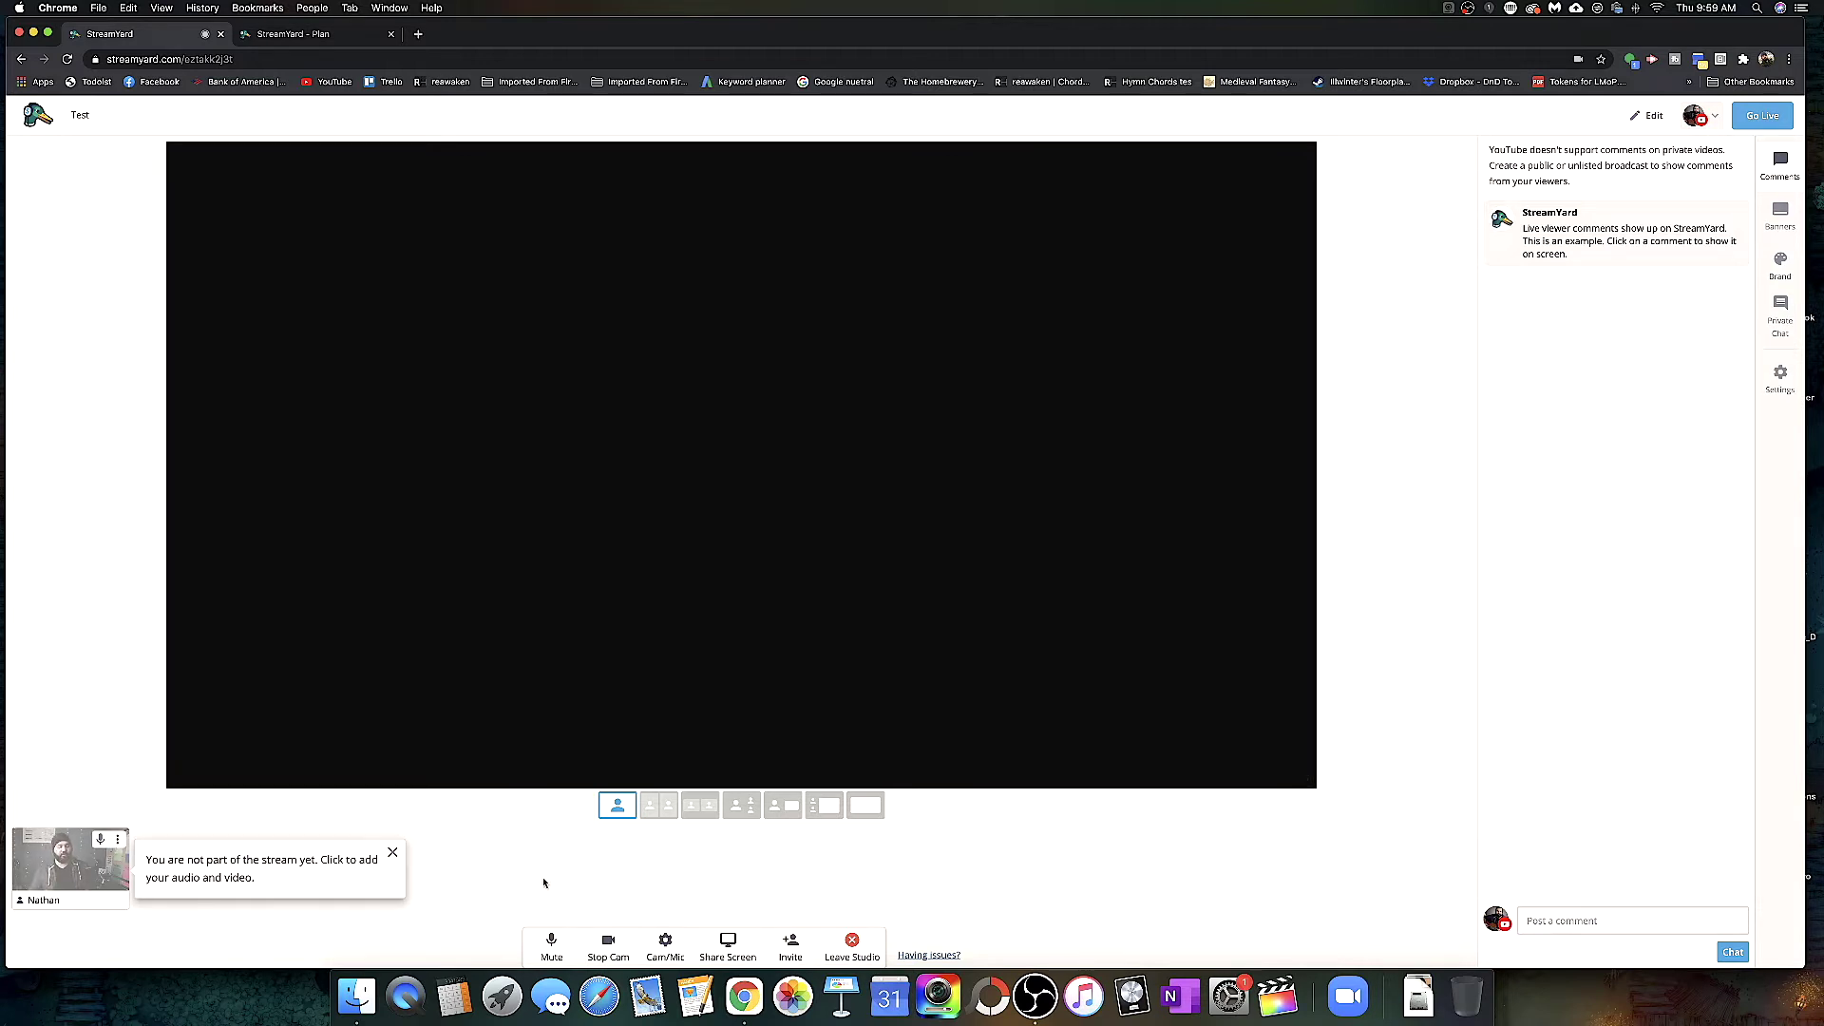
- Add the host's webcam feed to the stream and bring up the guest invite link
mouse_move(64, 875)
click(81, 878)
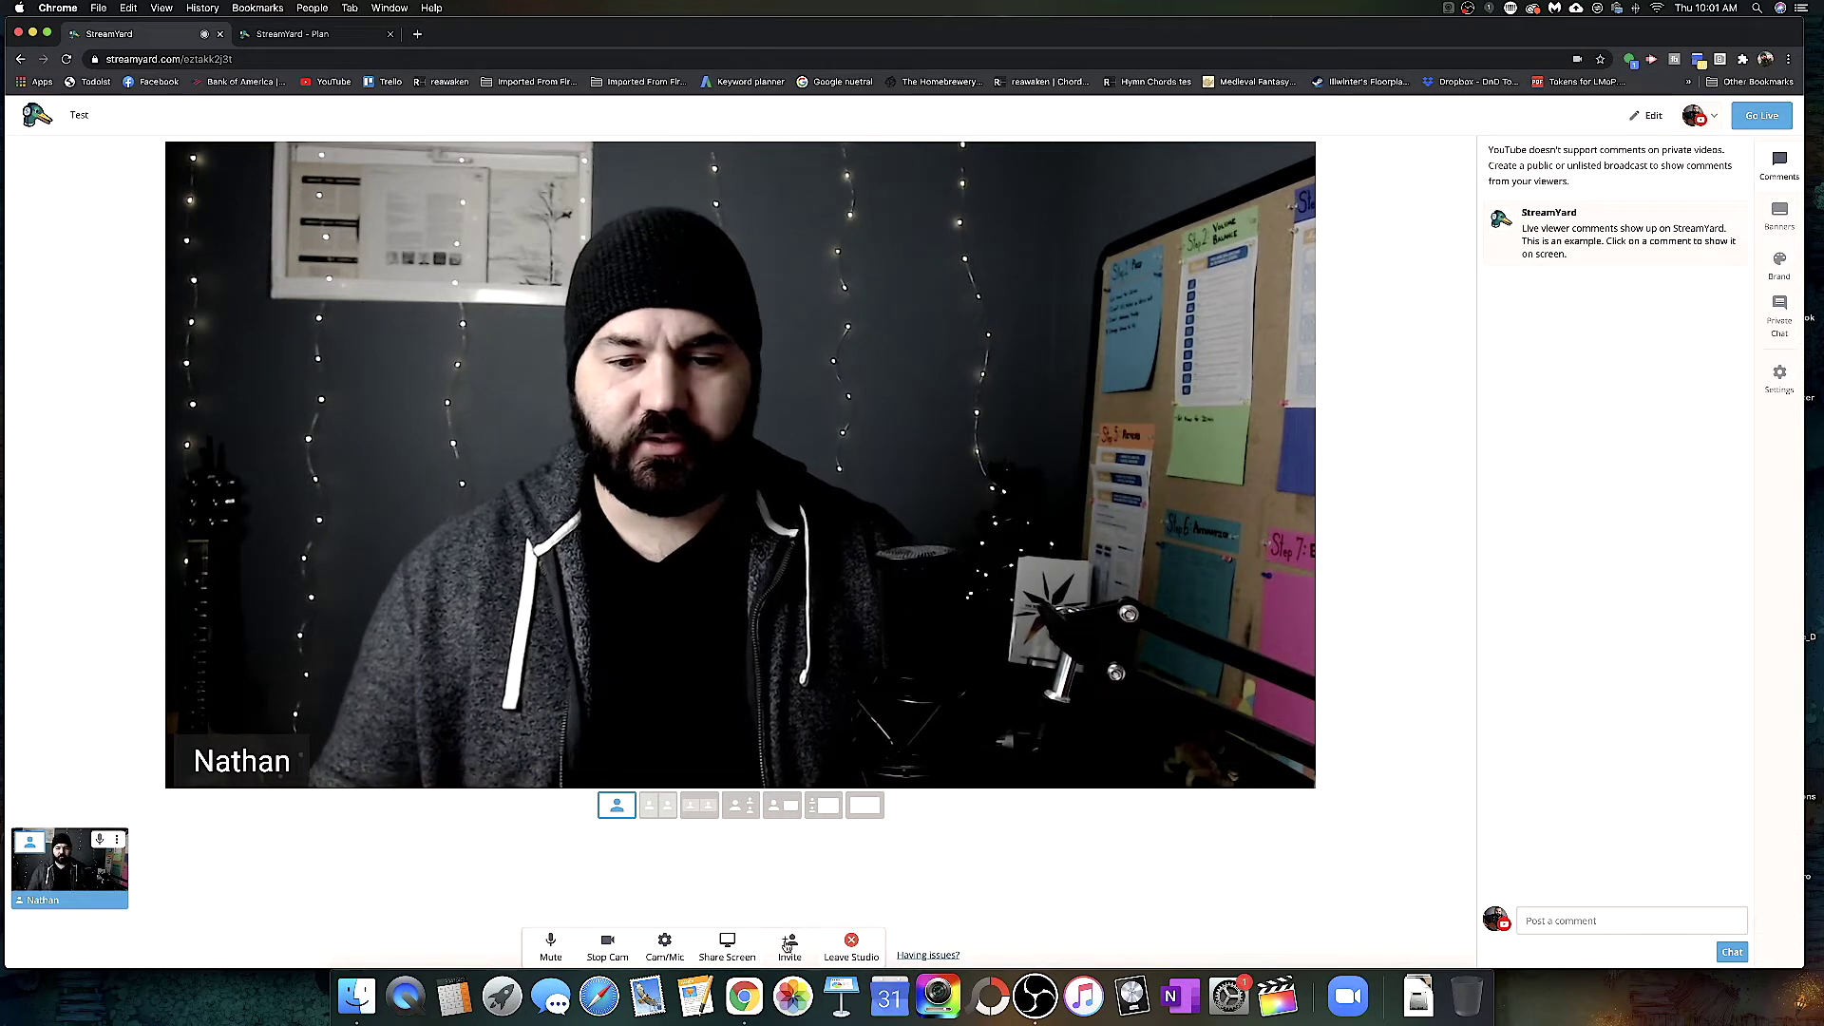
click(786, 946)
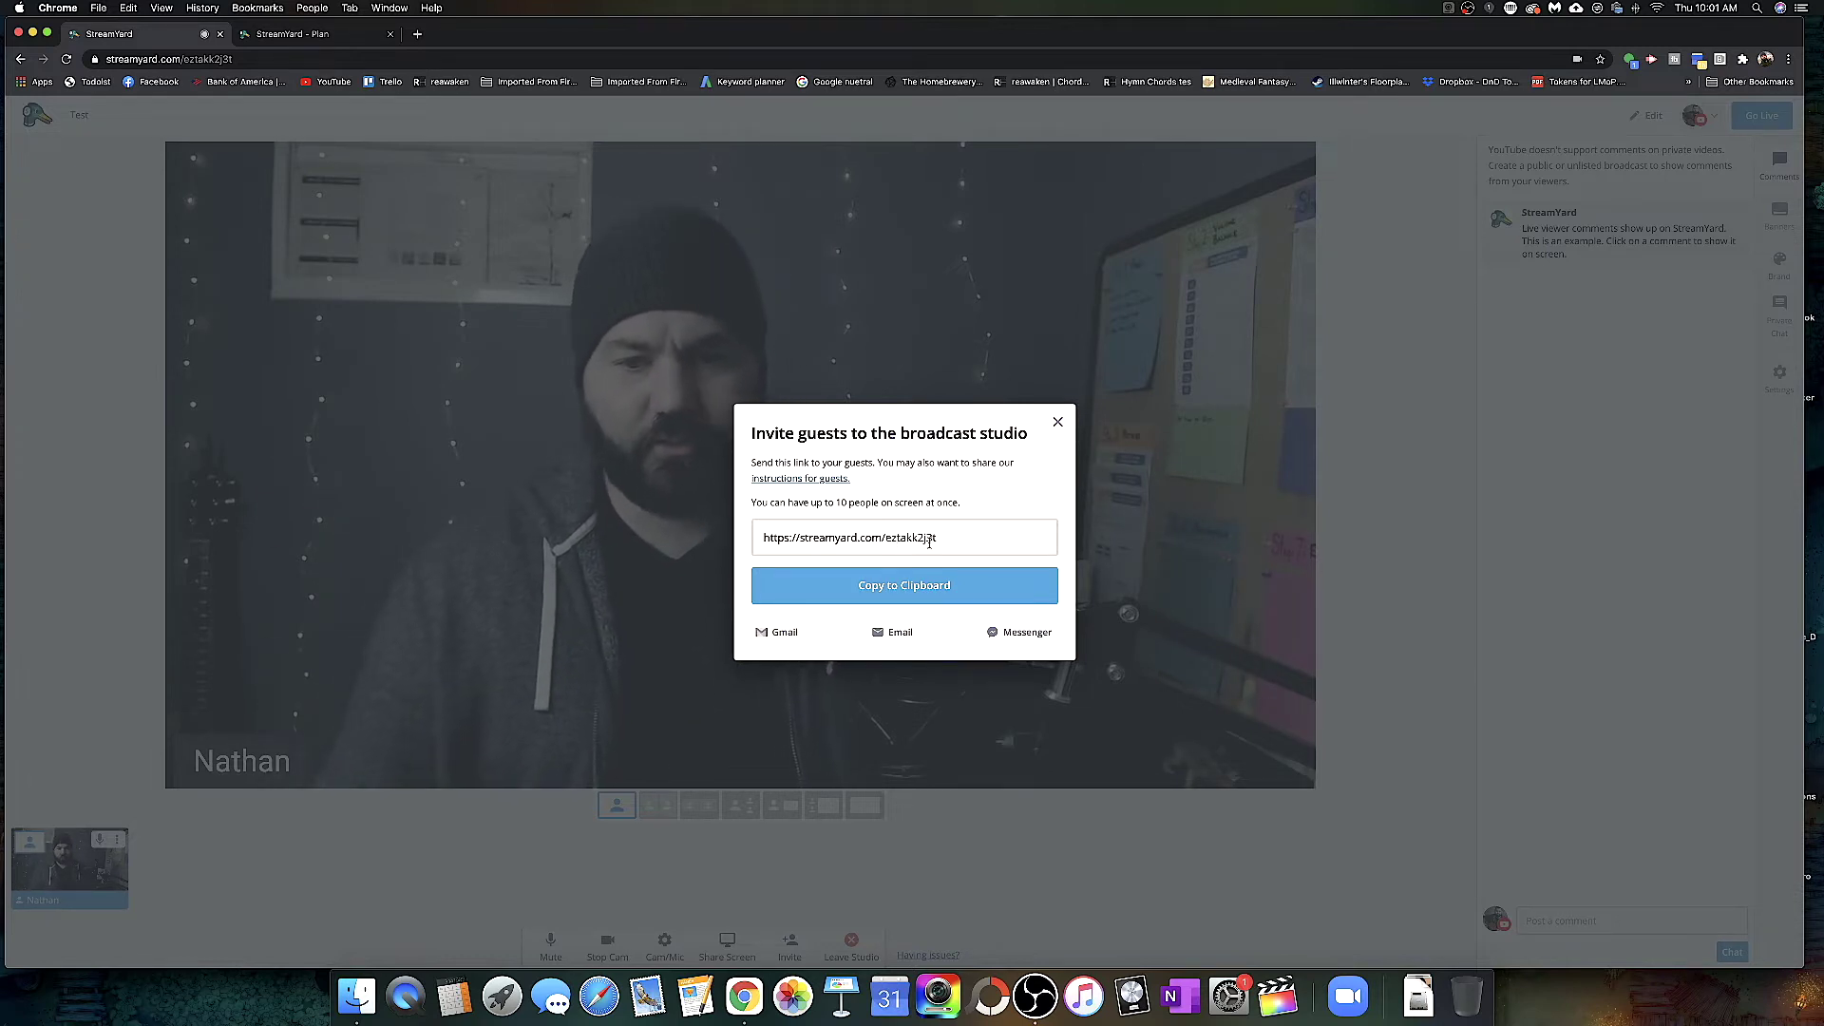
- Copy the invite link, close the invite dialog, and add the joined iPhone guest to the stream
click(903, 598)
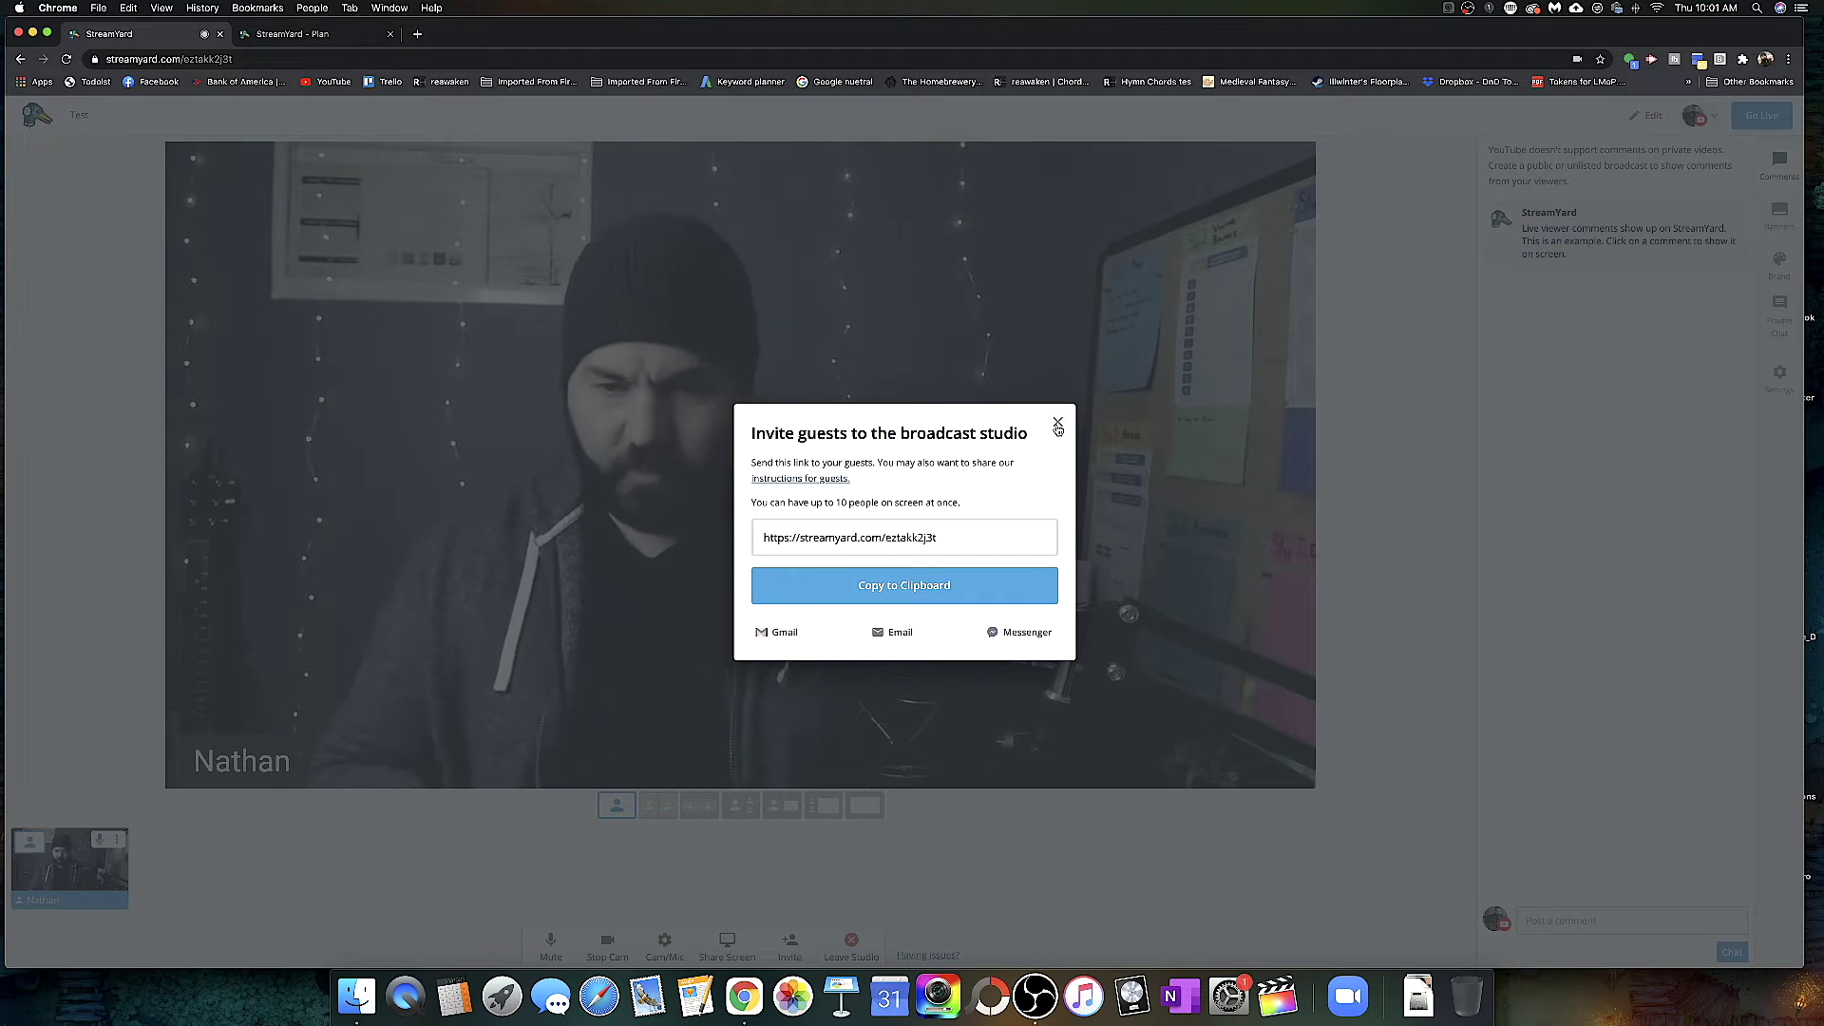
click(1058, 424)
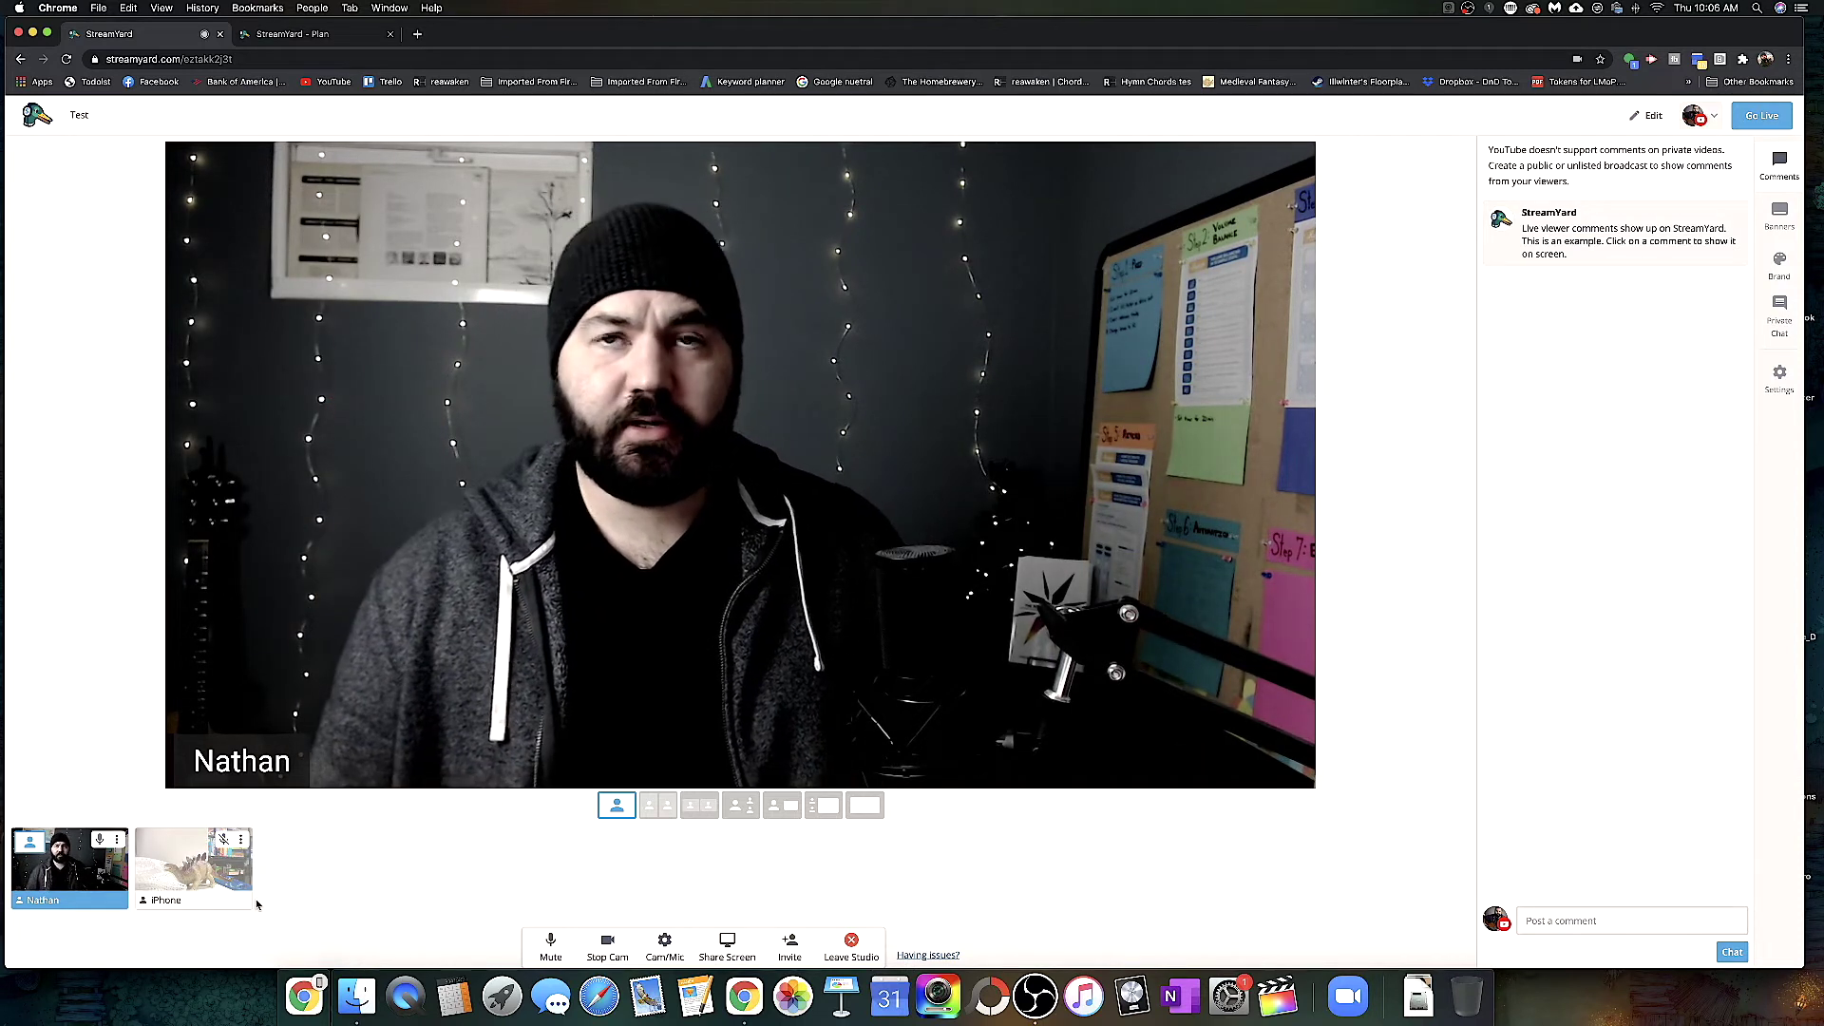
mouse_move(191, 853)
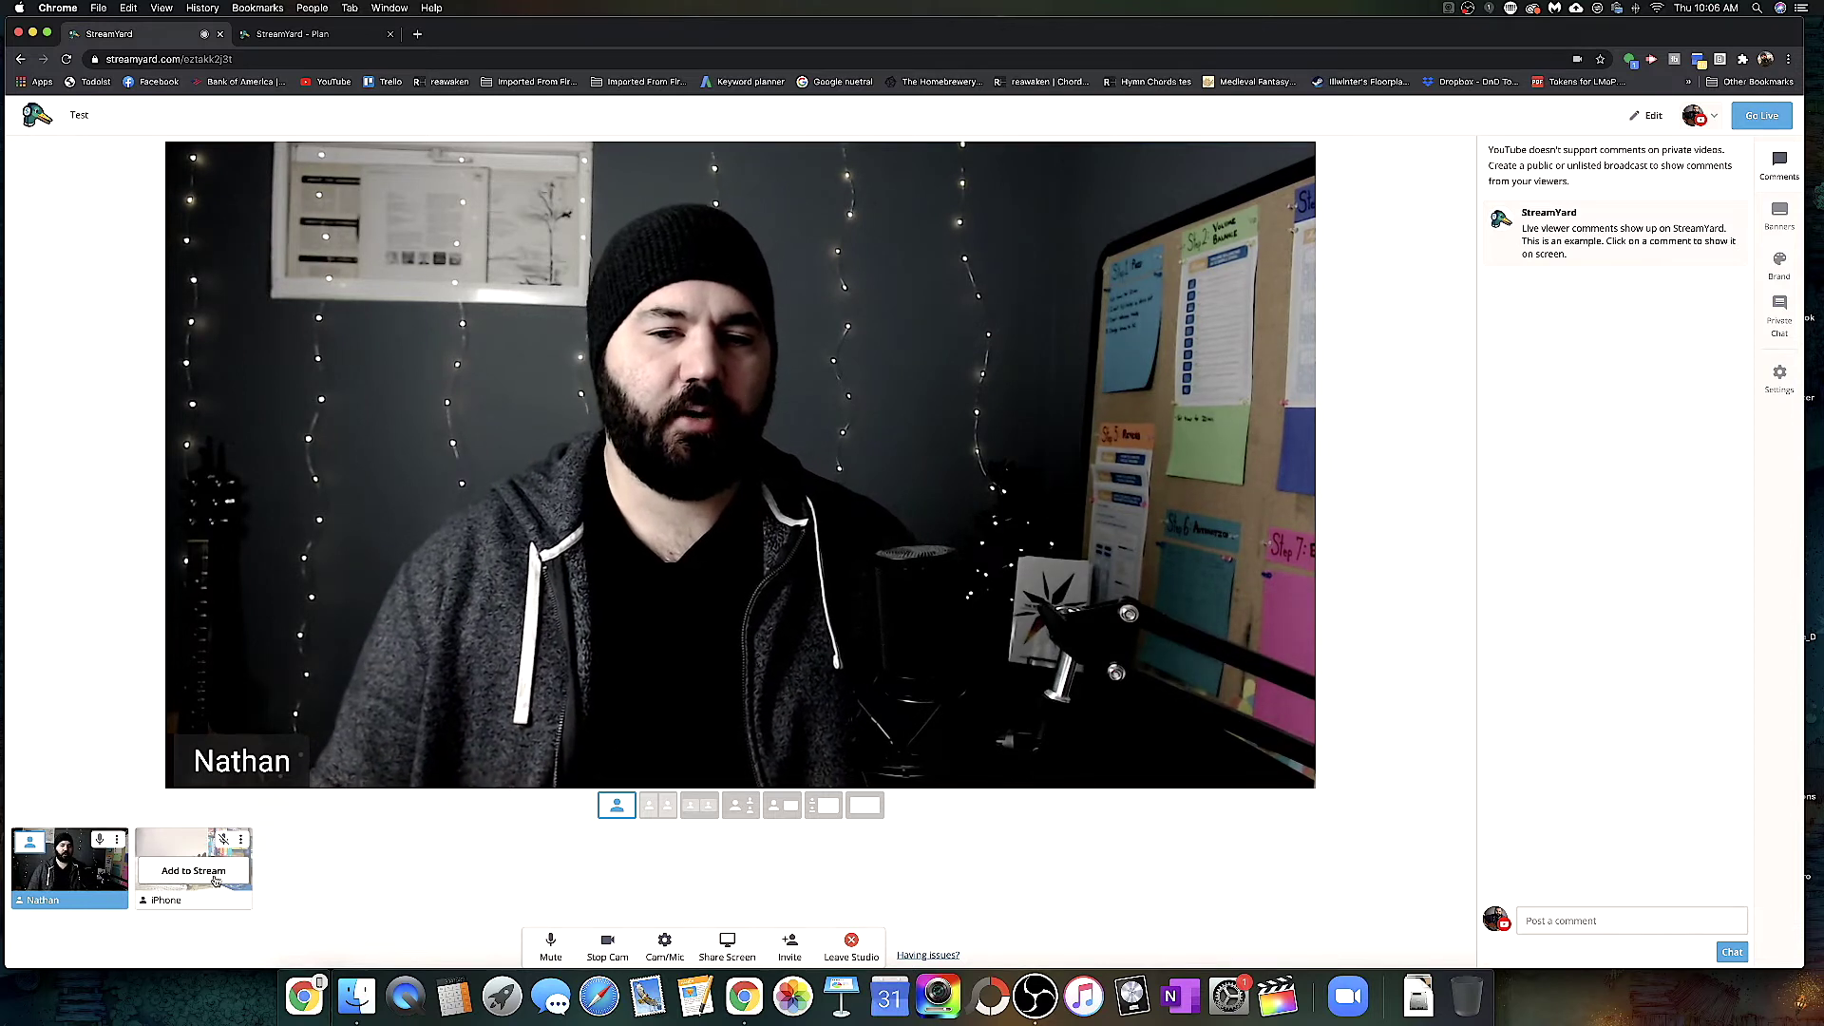
click(214, 880)
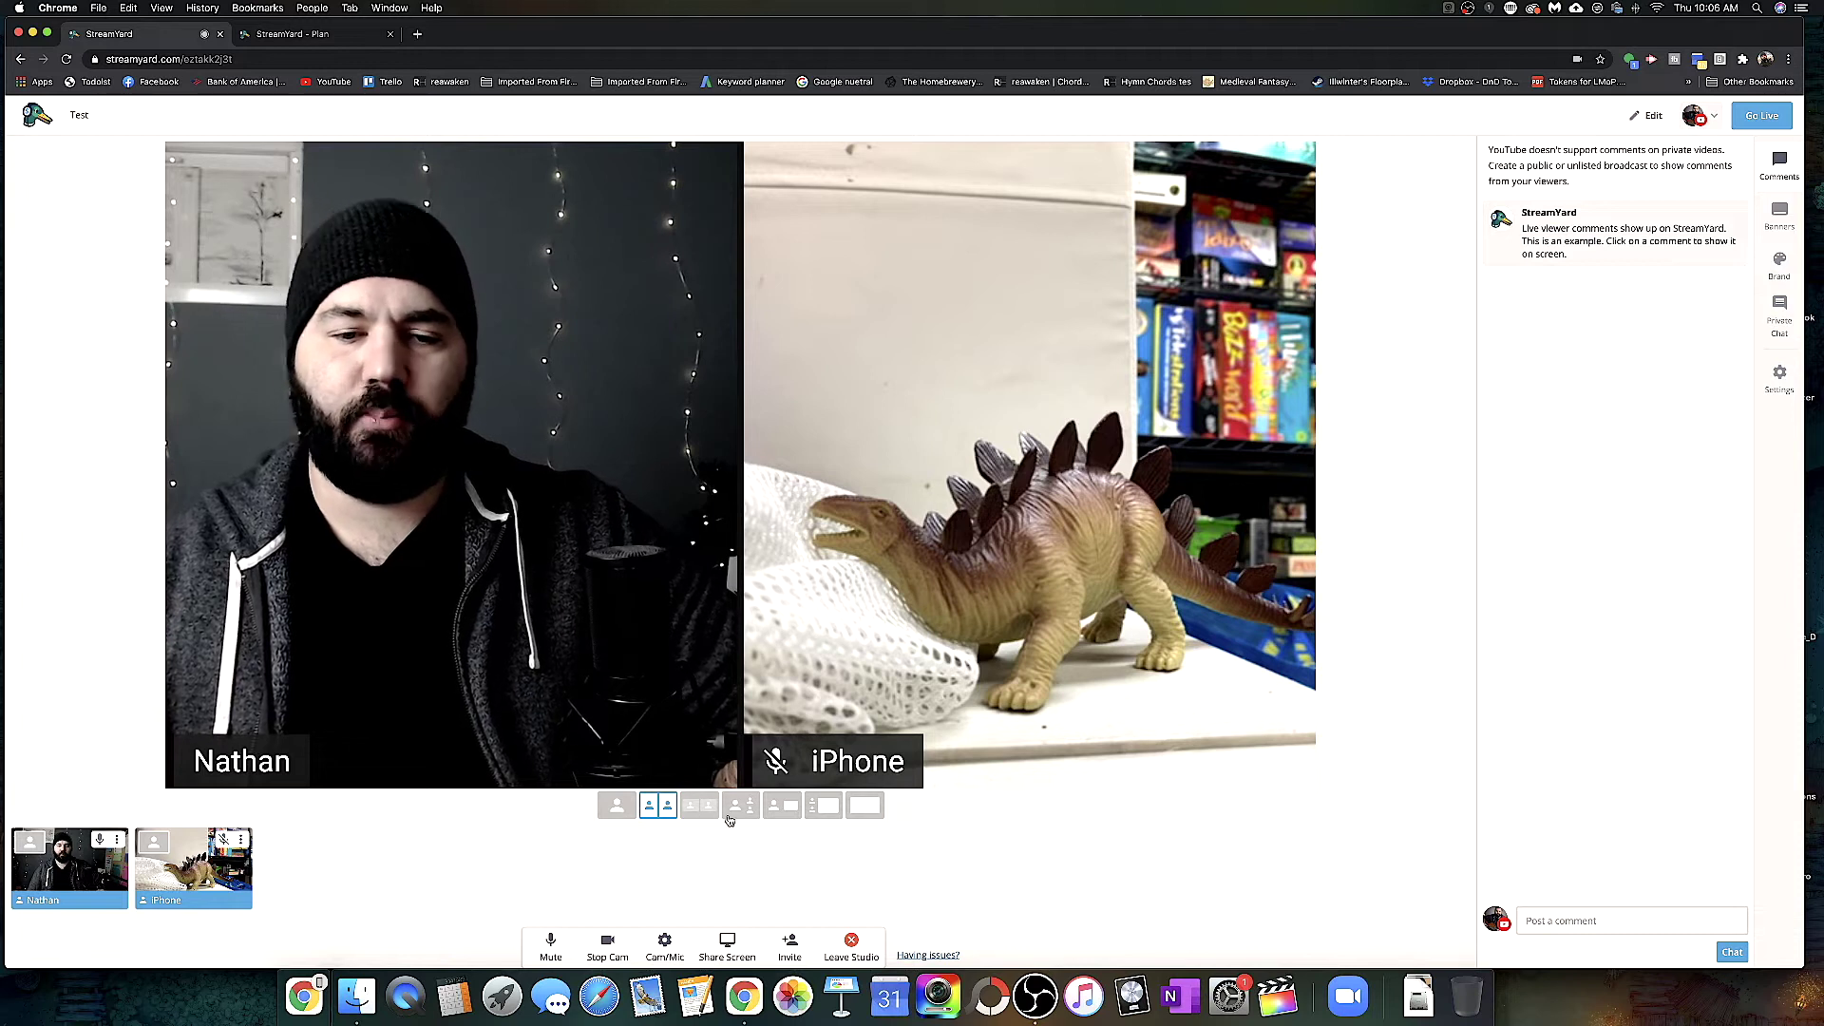
- Cycle through single, full side-by-side, letterboxed and inset layouts, ending on padded side-by-side
click(618, 810)
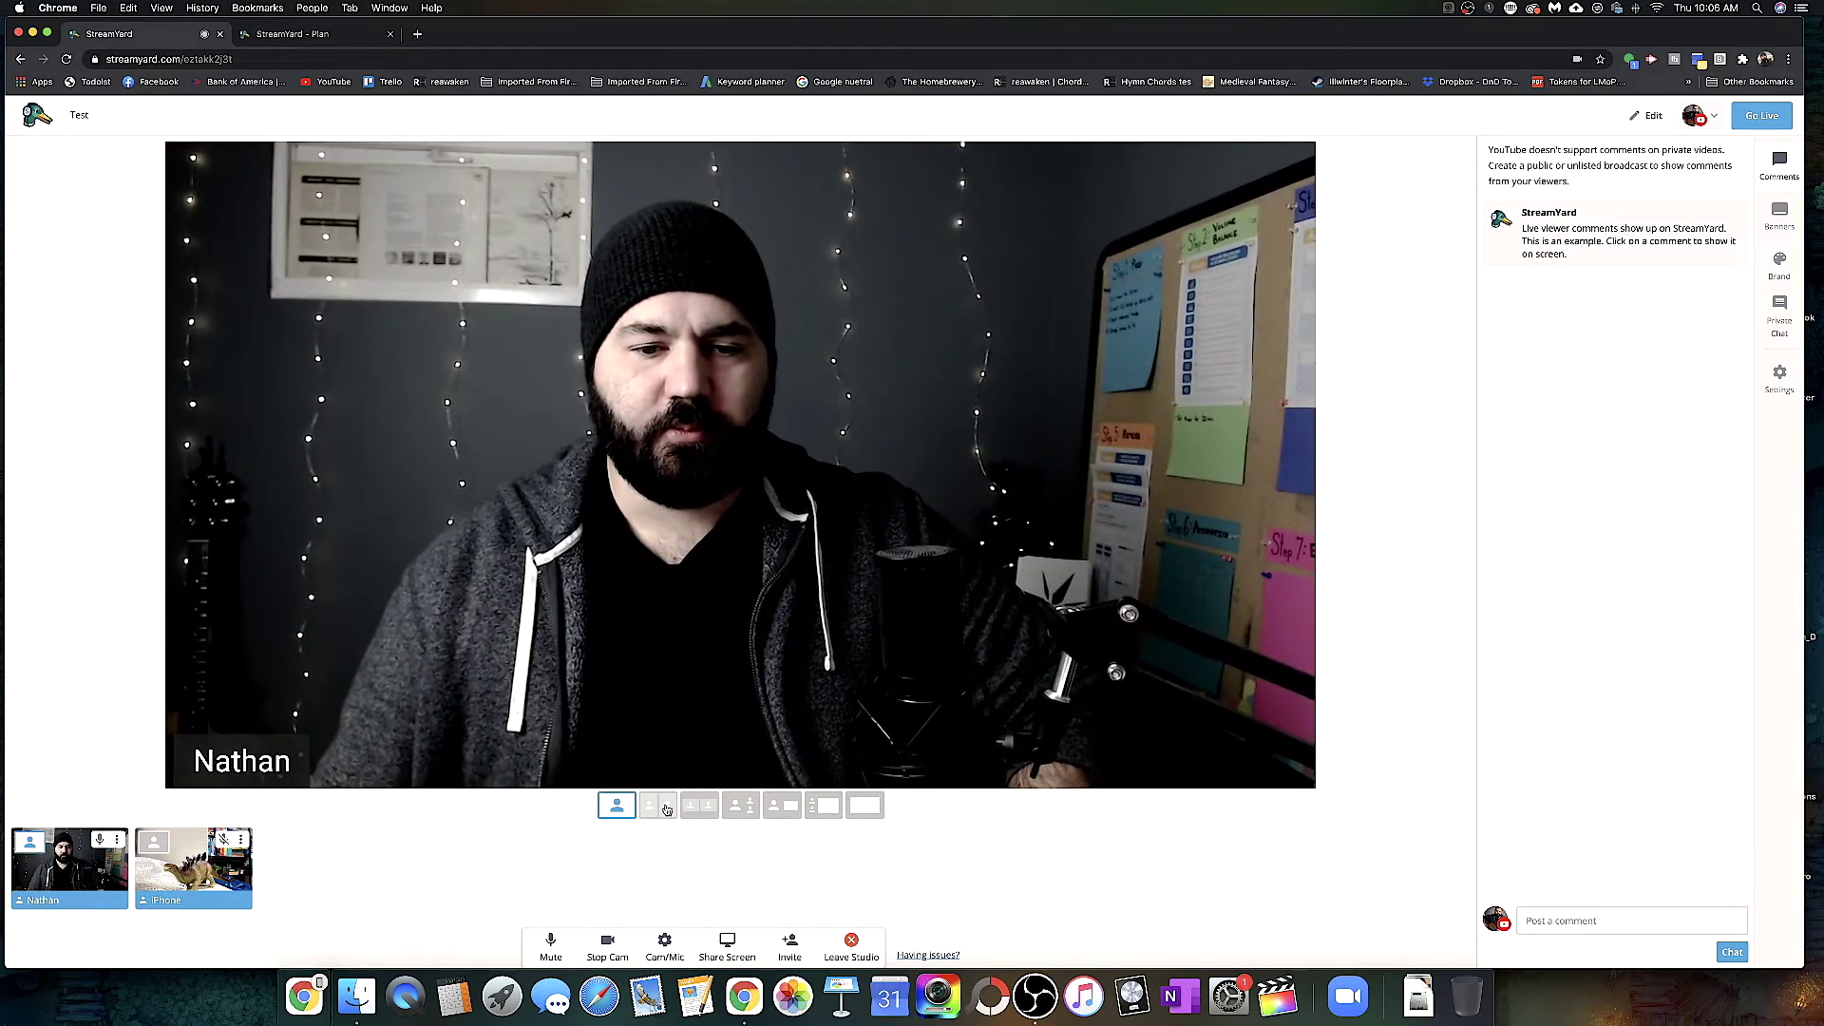
click(667, 807)
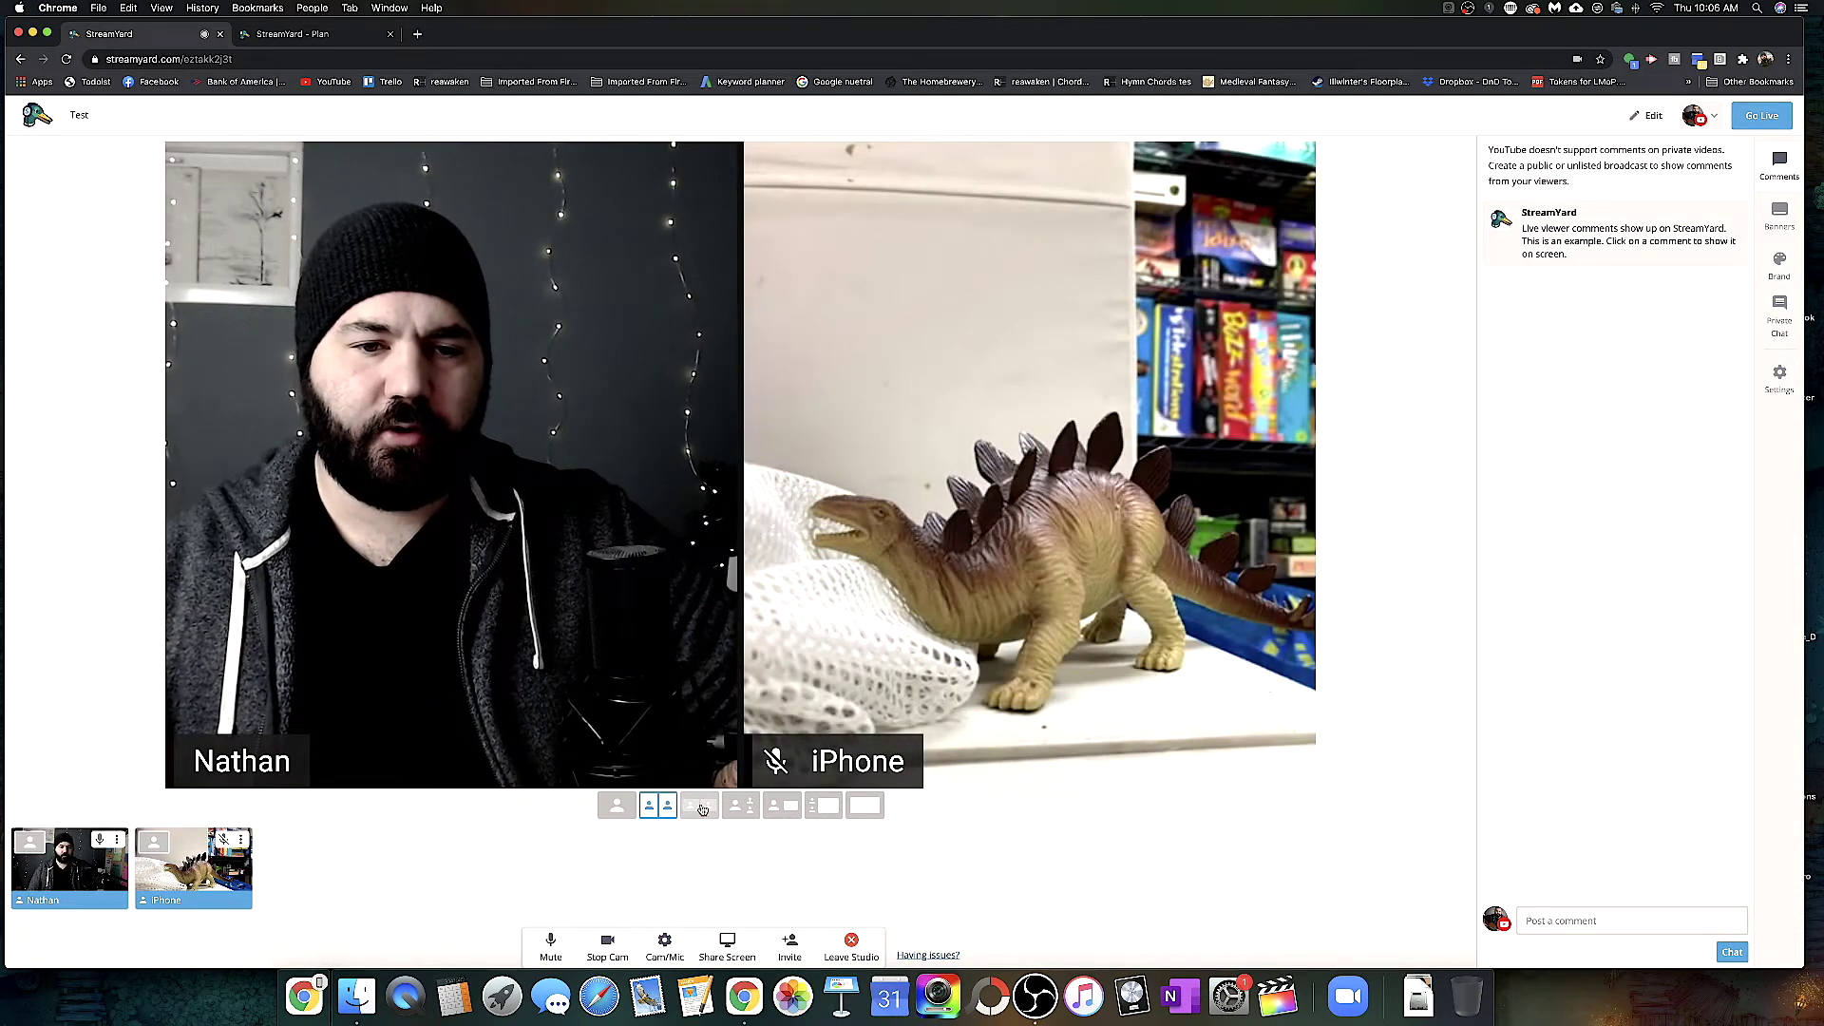
click(702, 808)
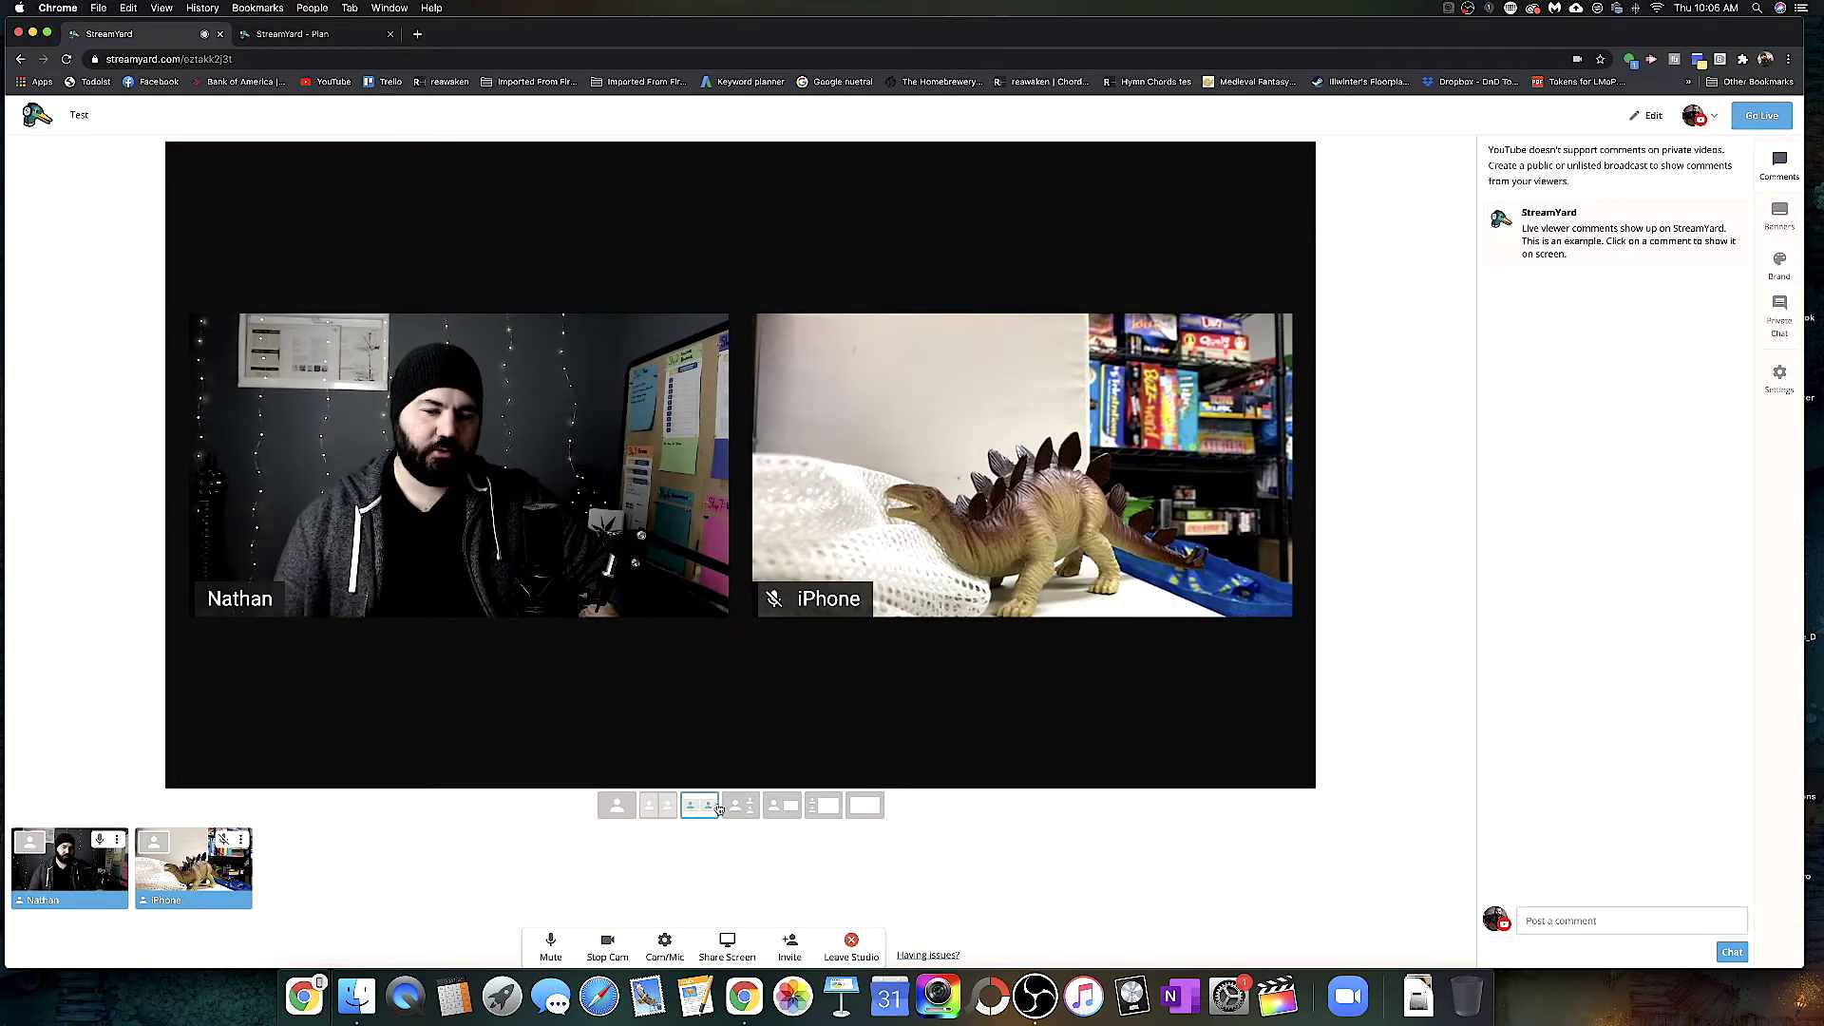
click(746, 809)
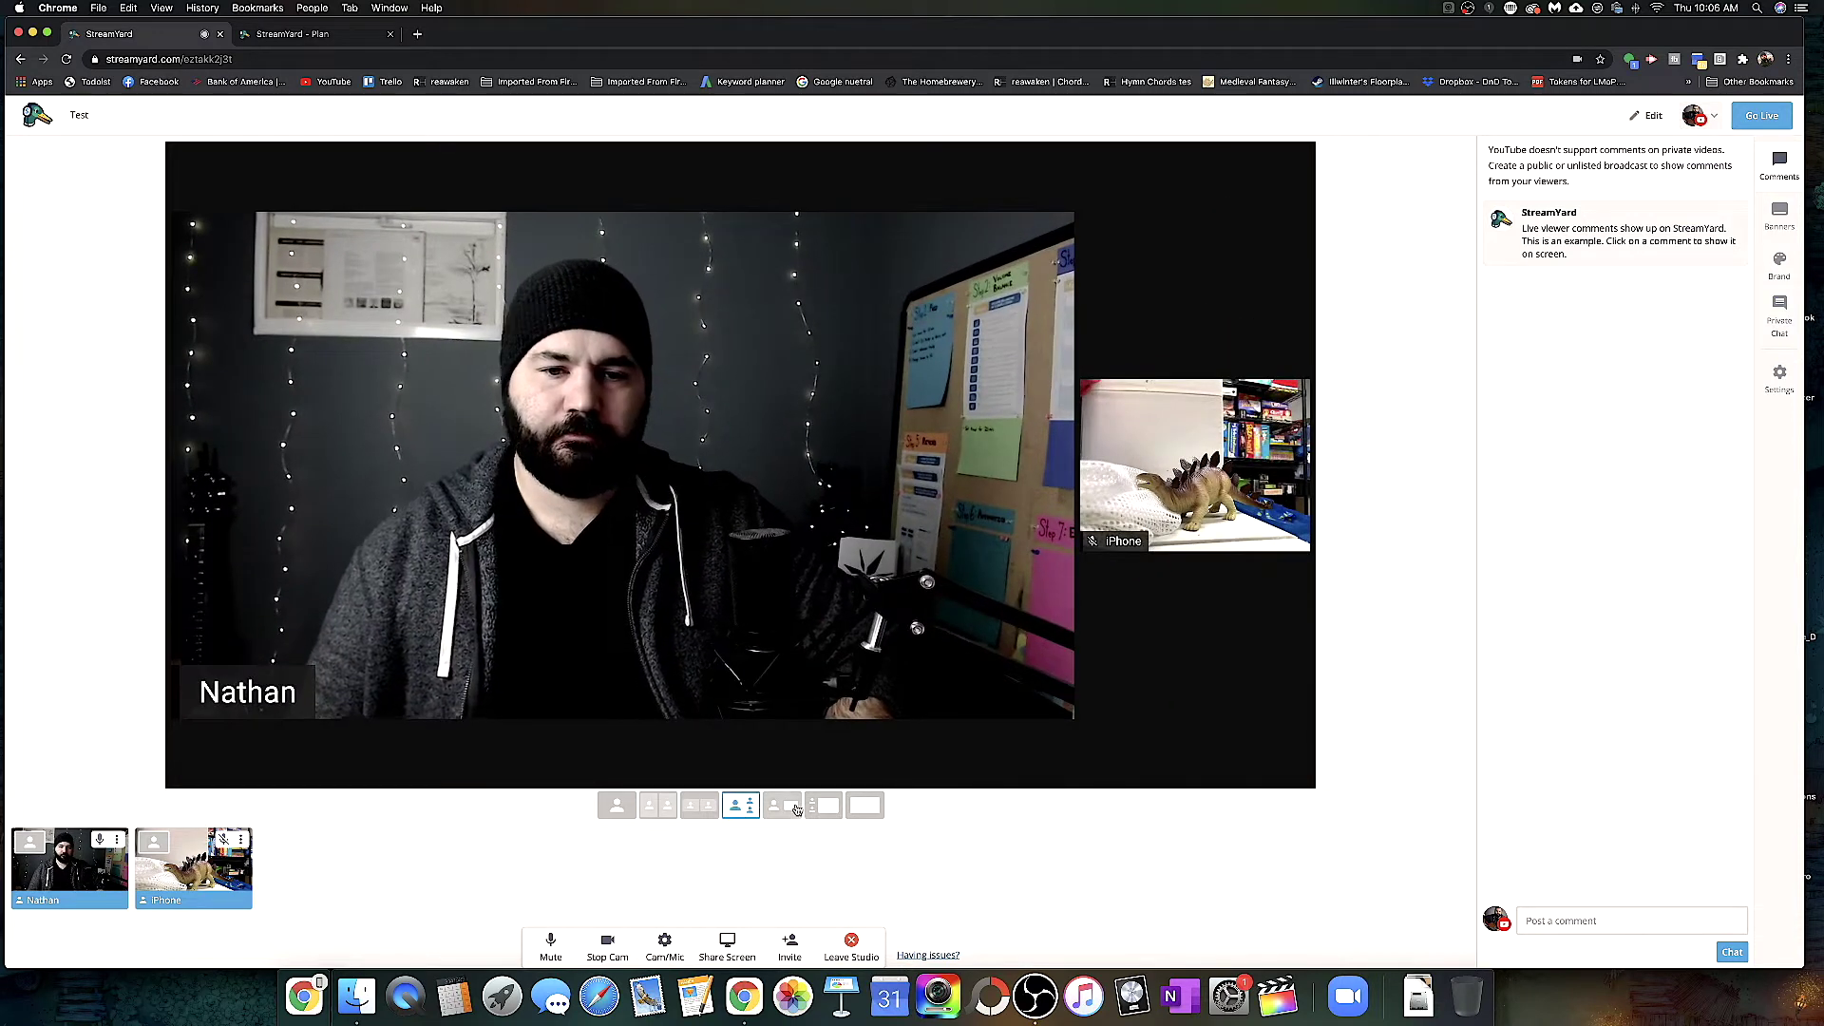
click(702, 805)
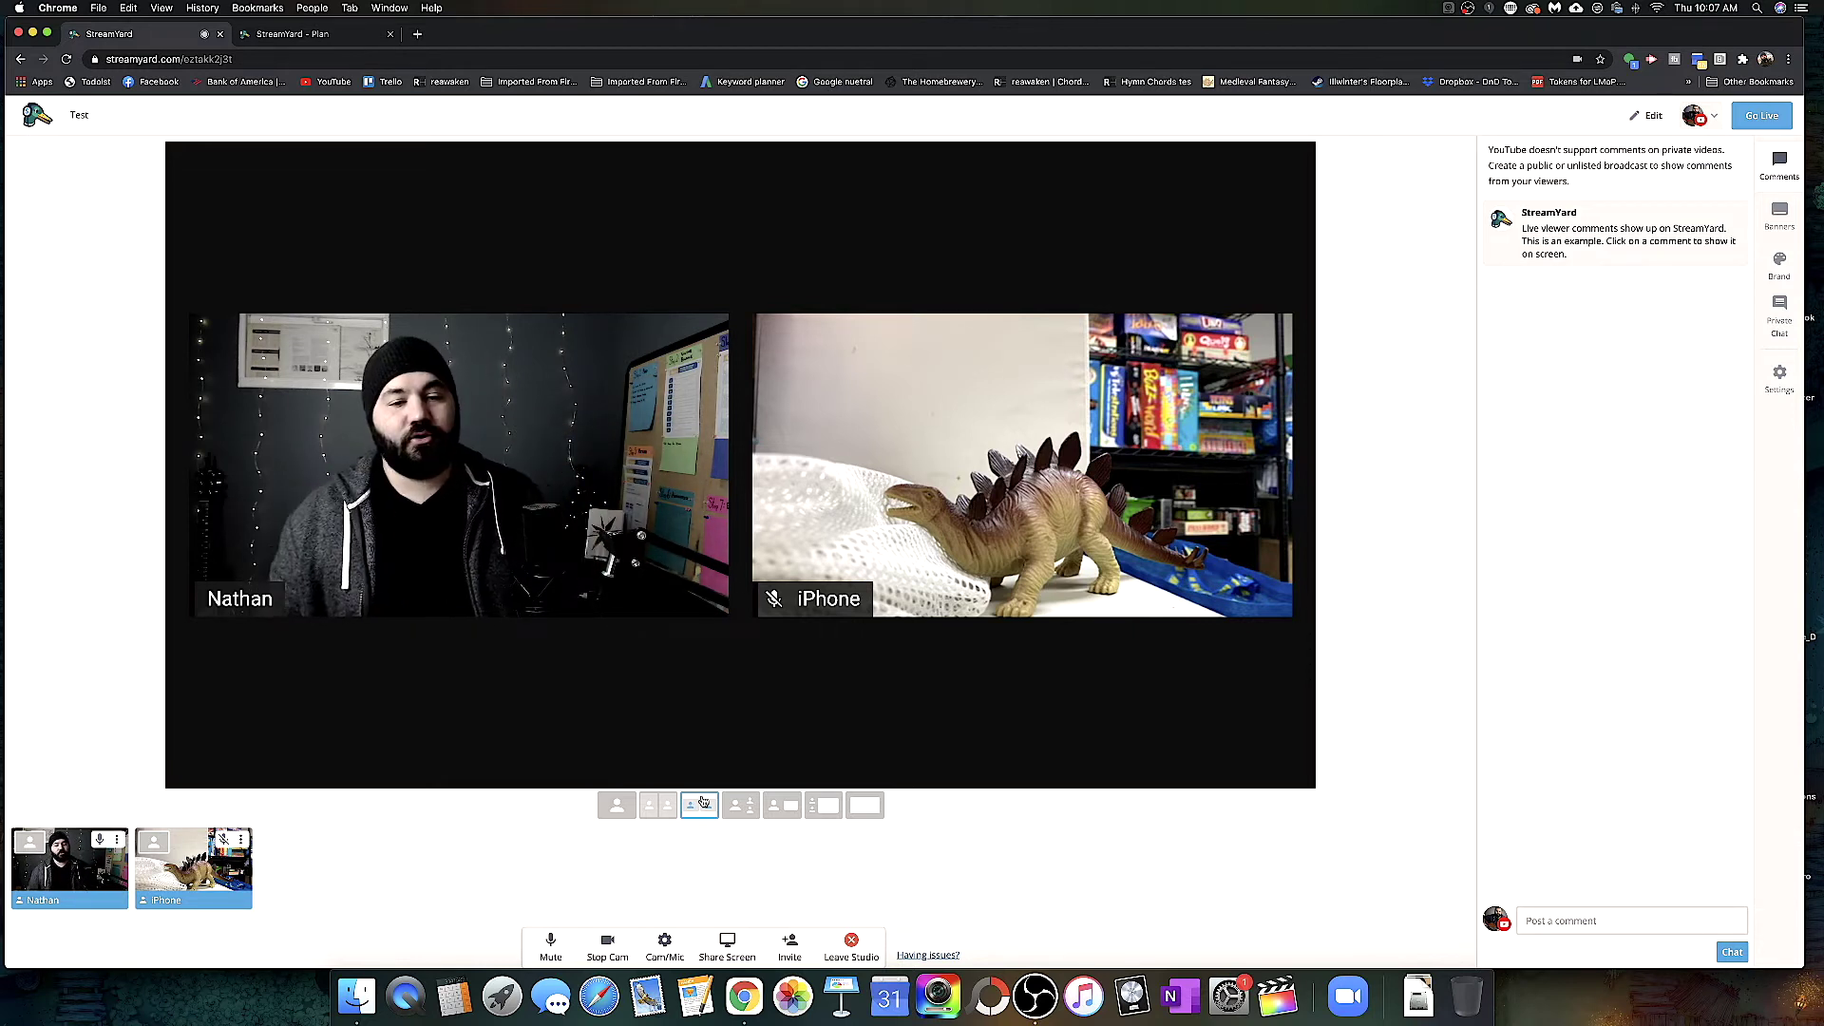
click(741, 806)
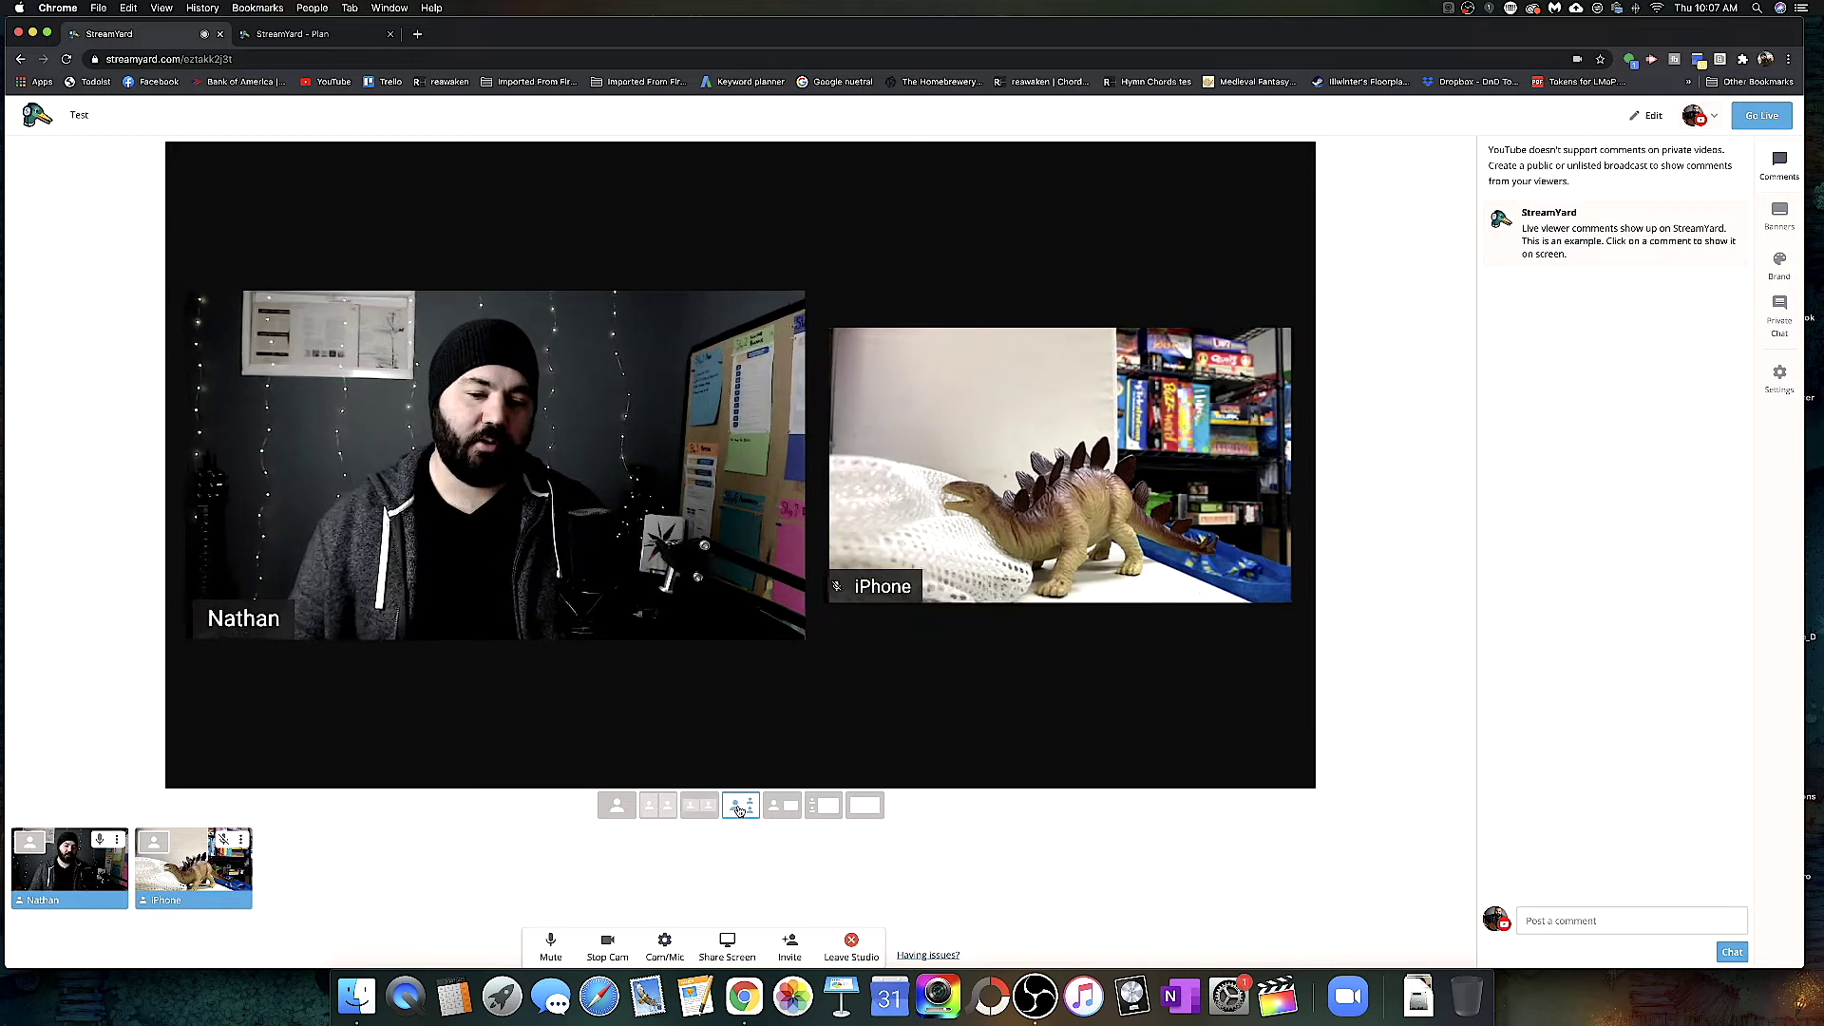
click(659, 805)
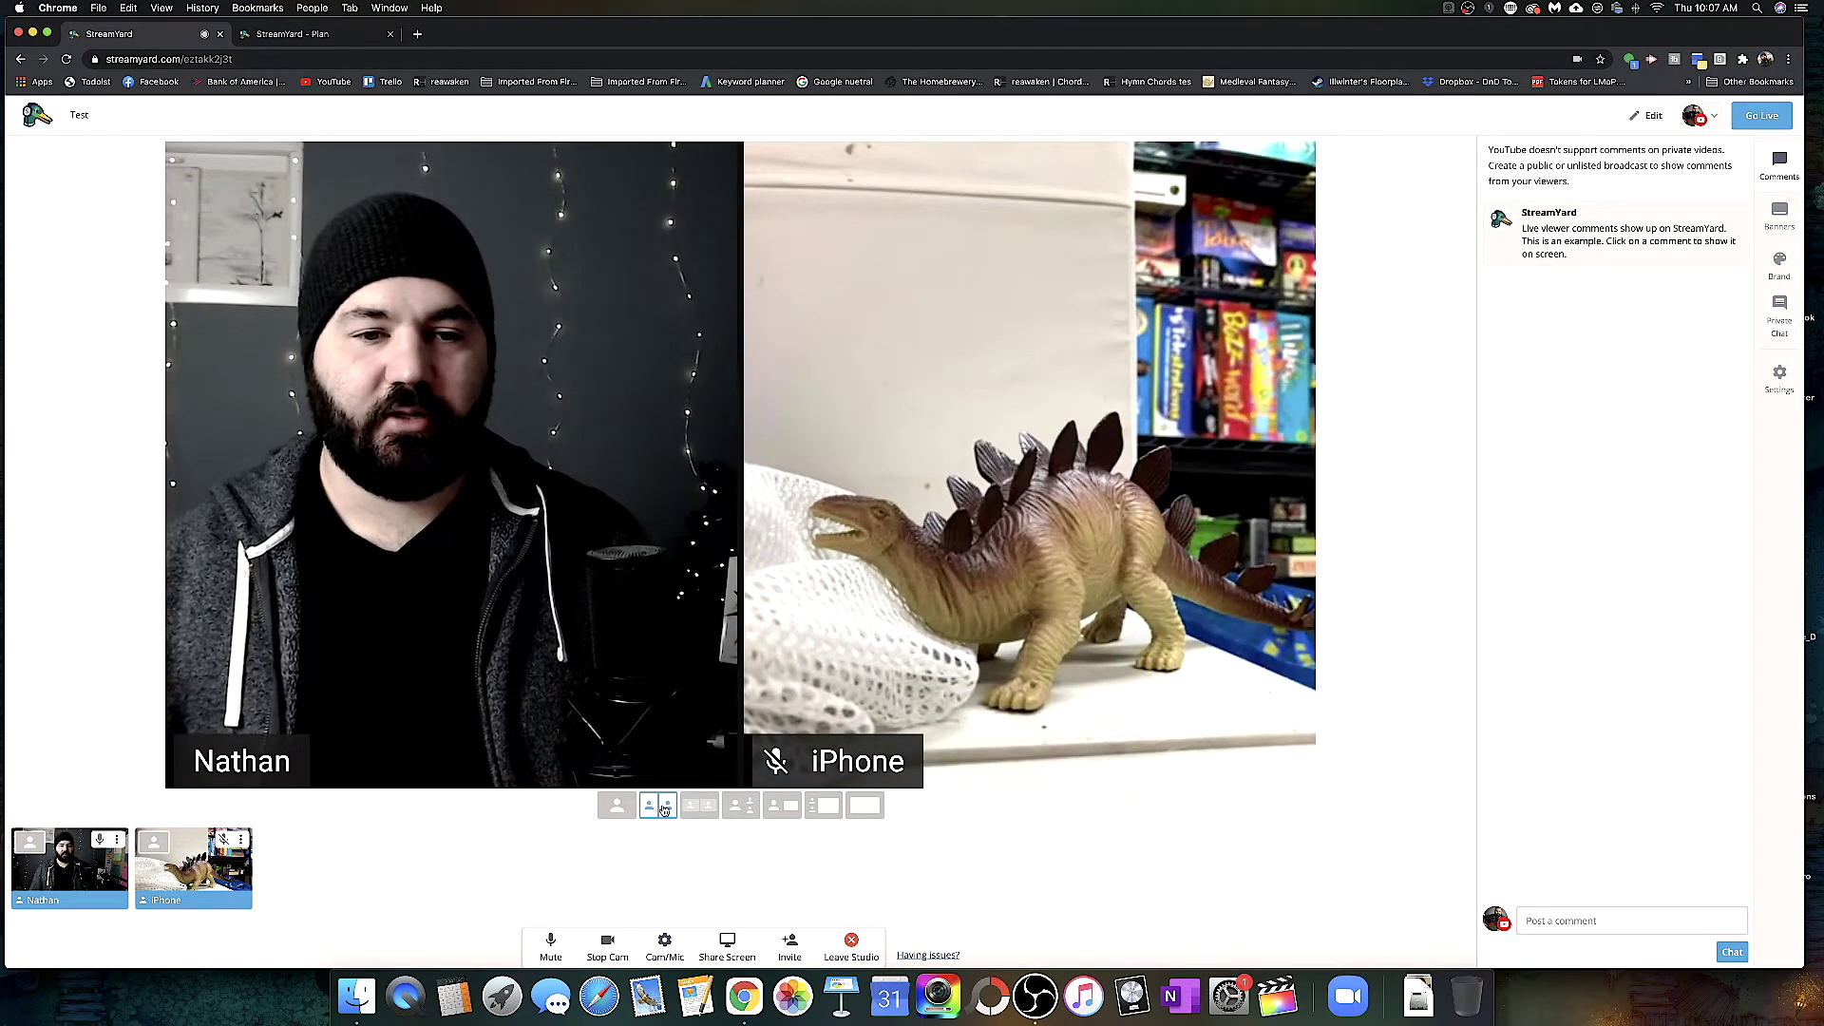
click(711, 806)
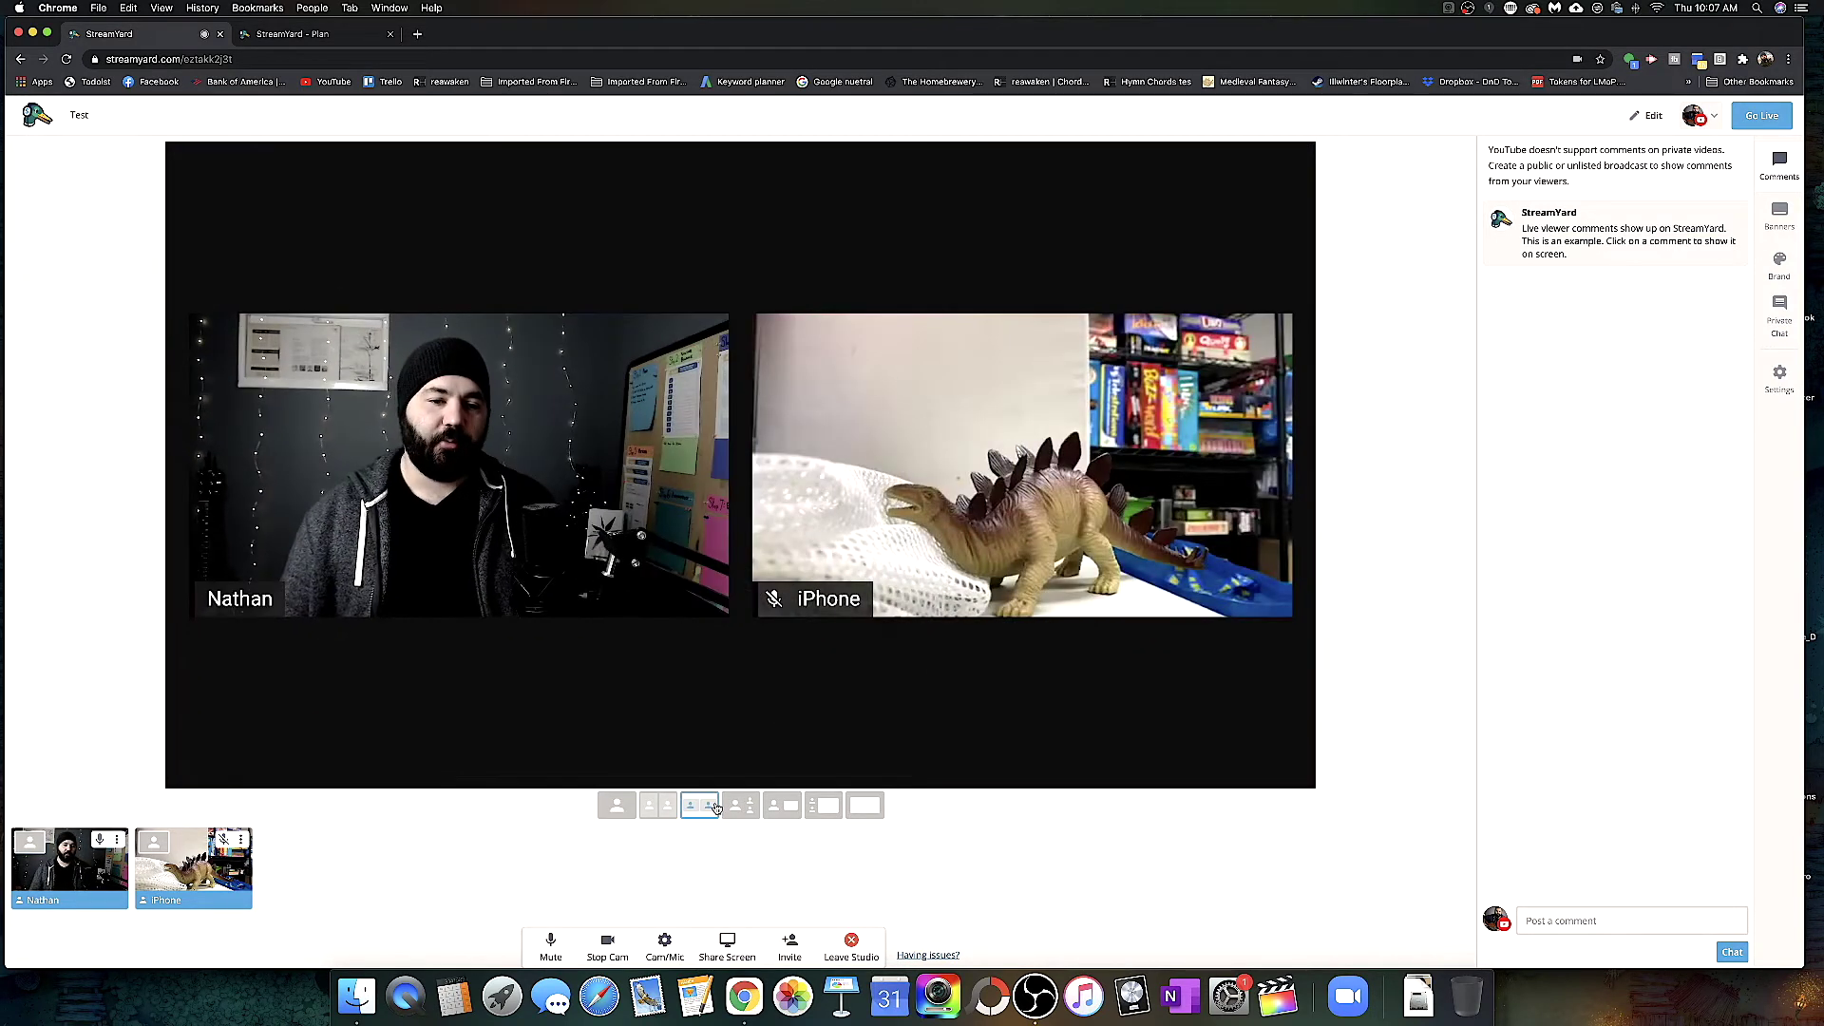
click(729, 946)
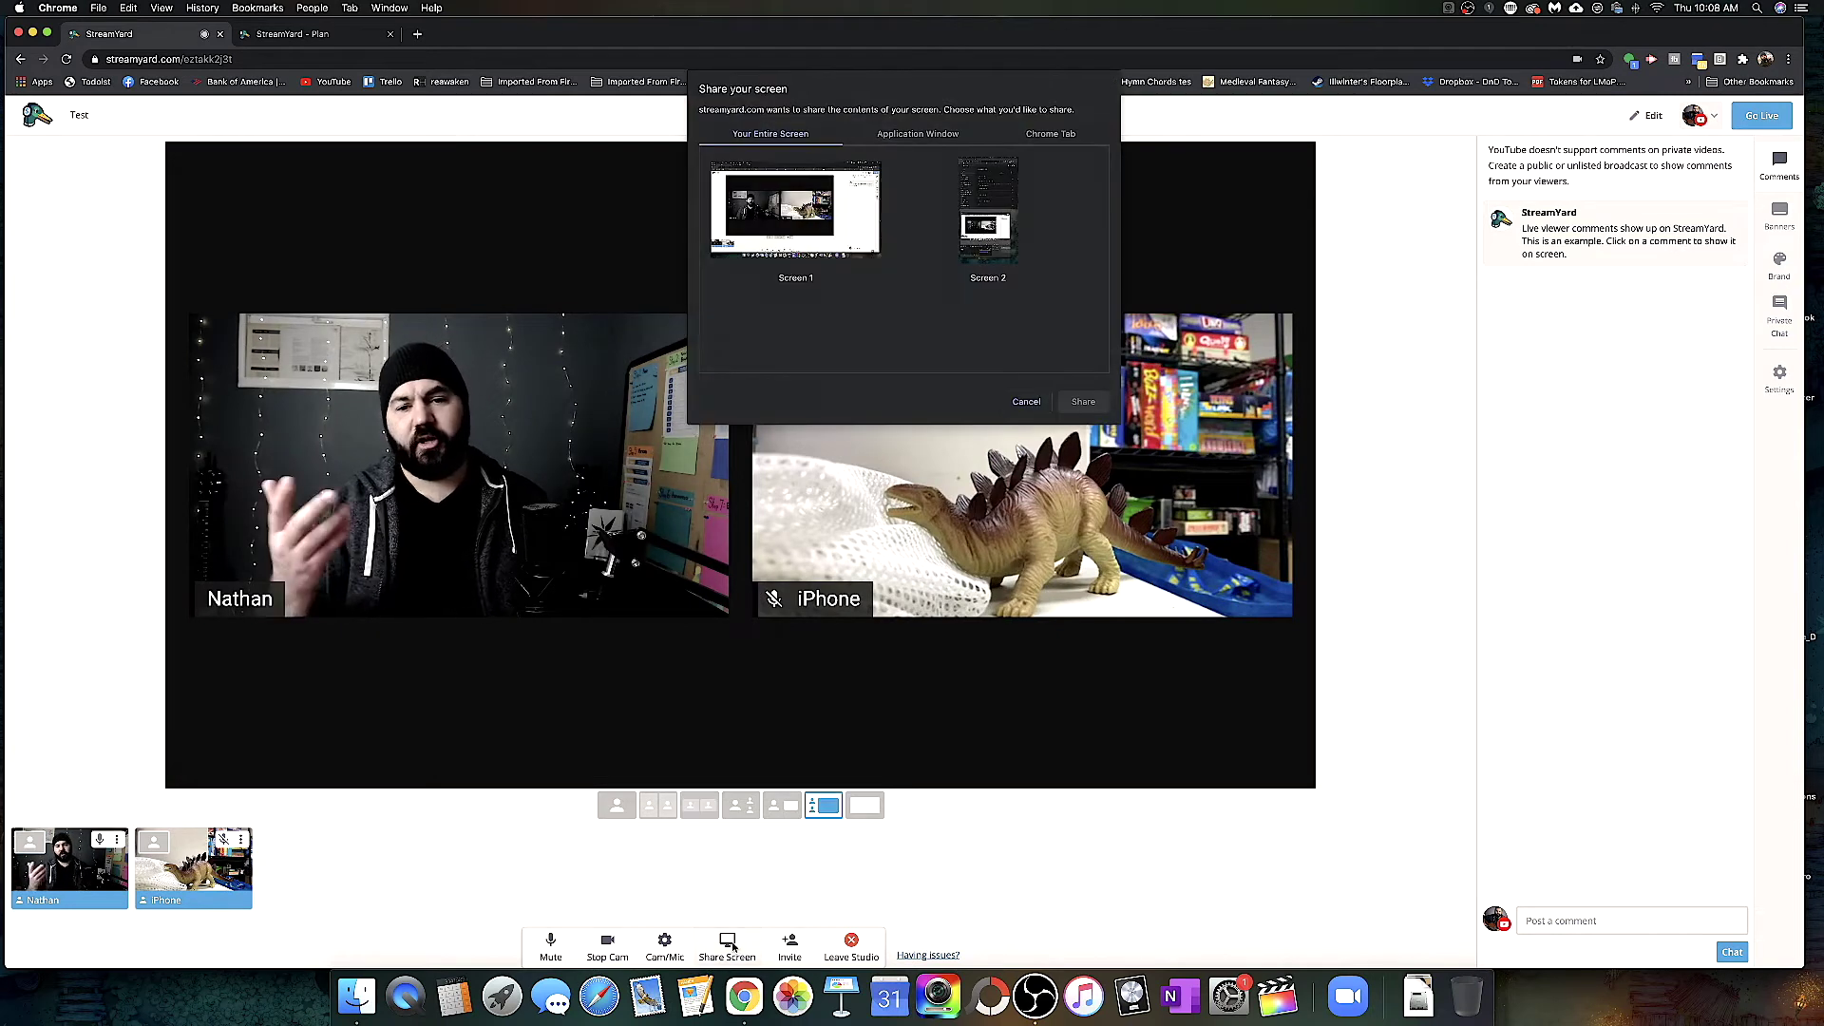
click(796, 211)
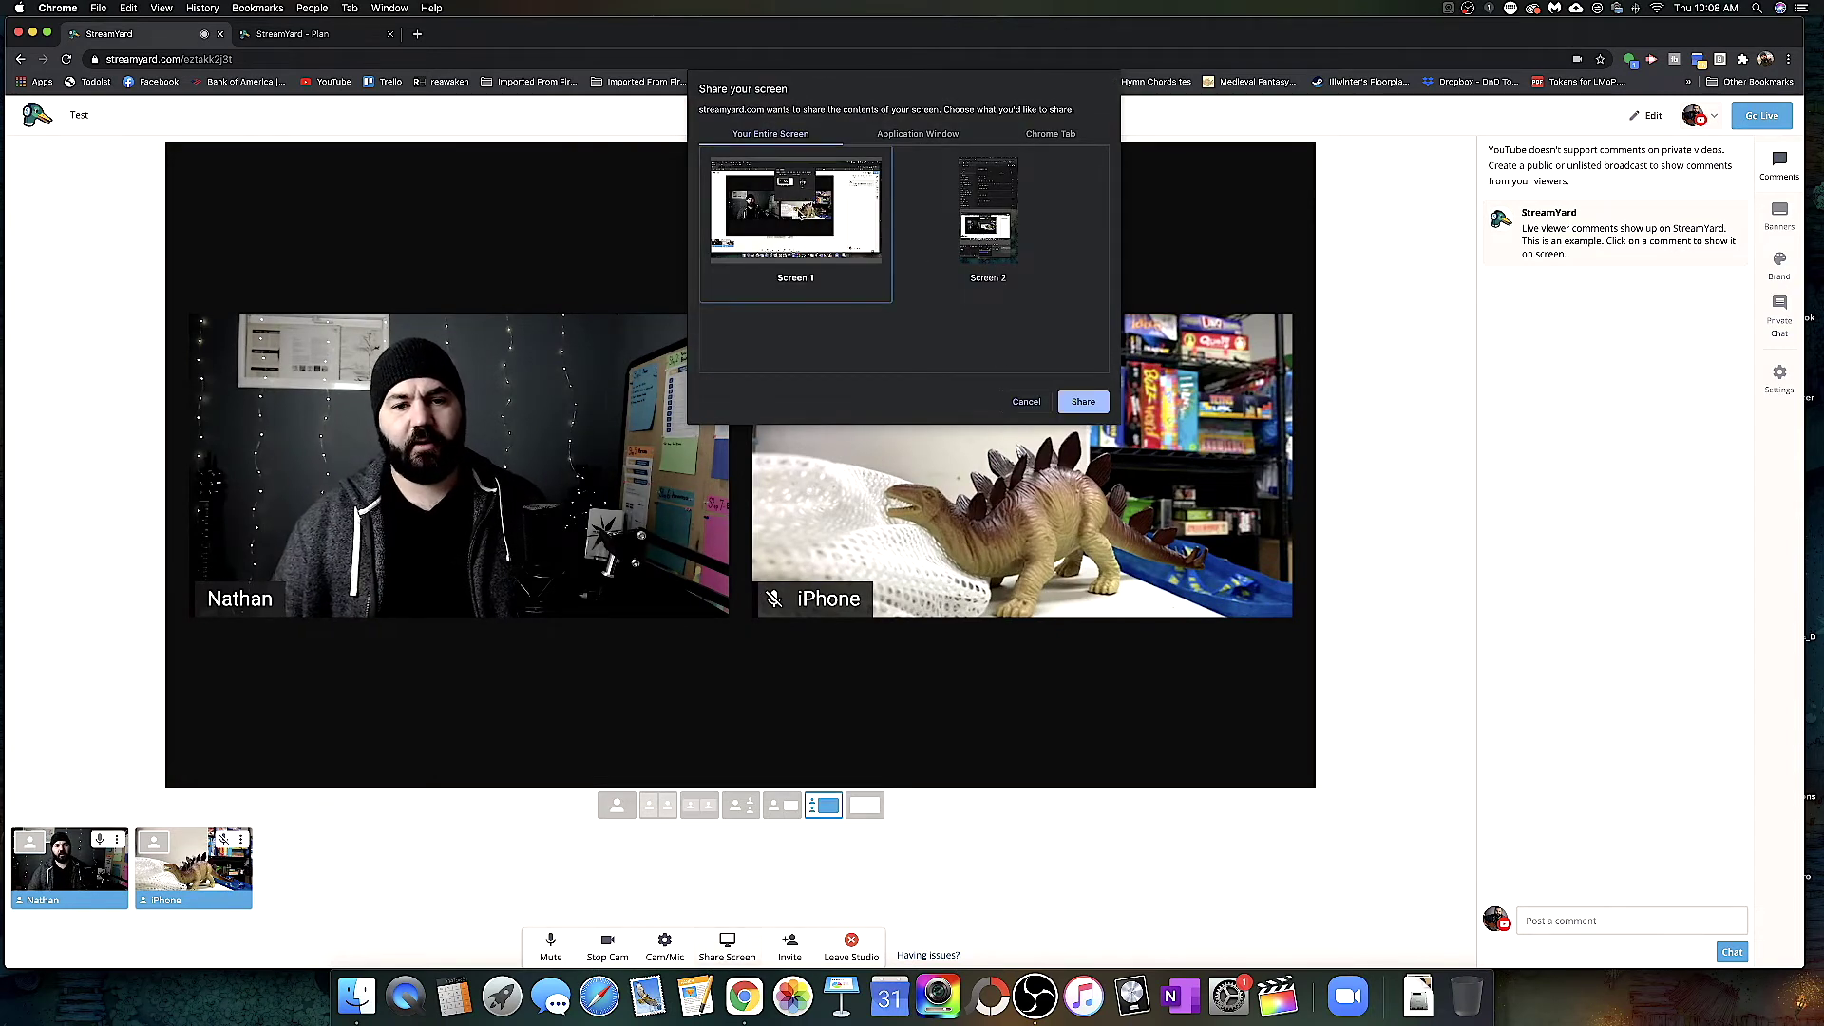
click(1088, 404)
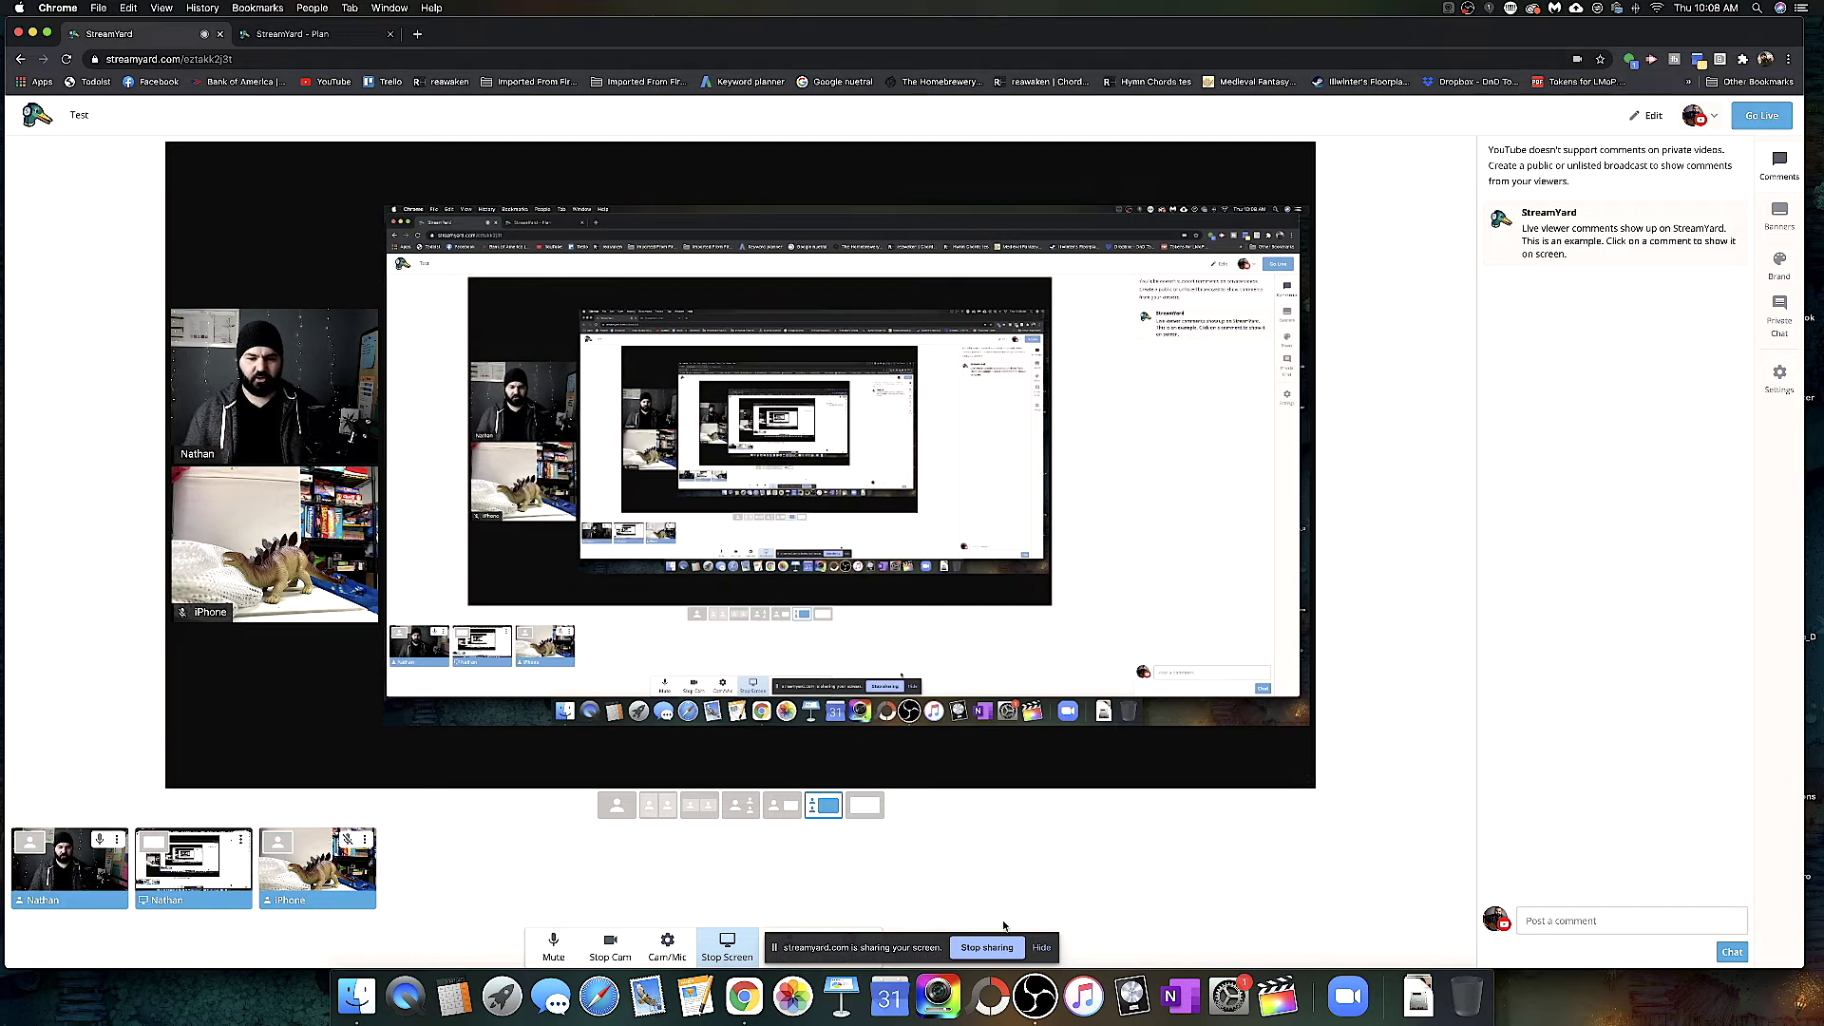
click(988, 947)
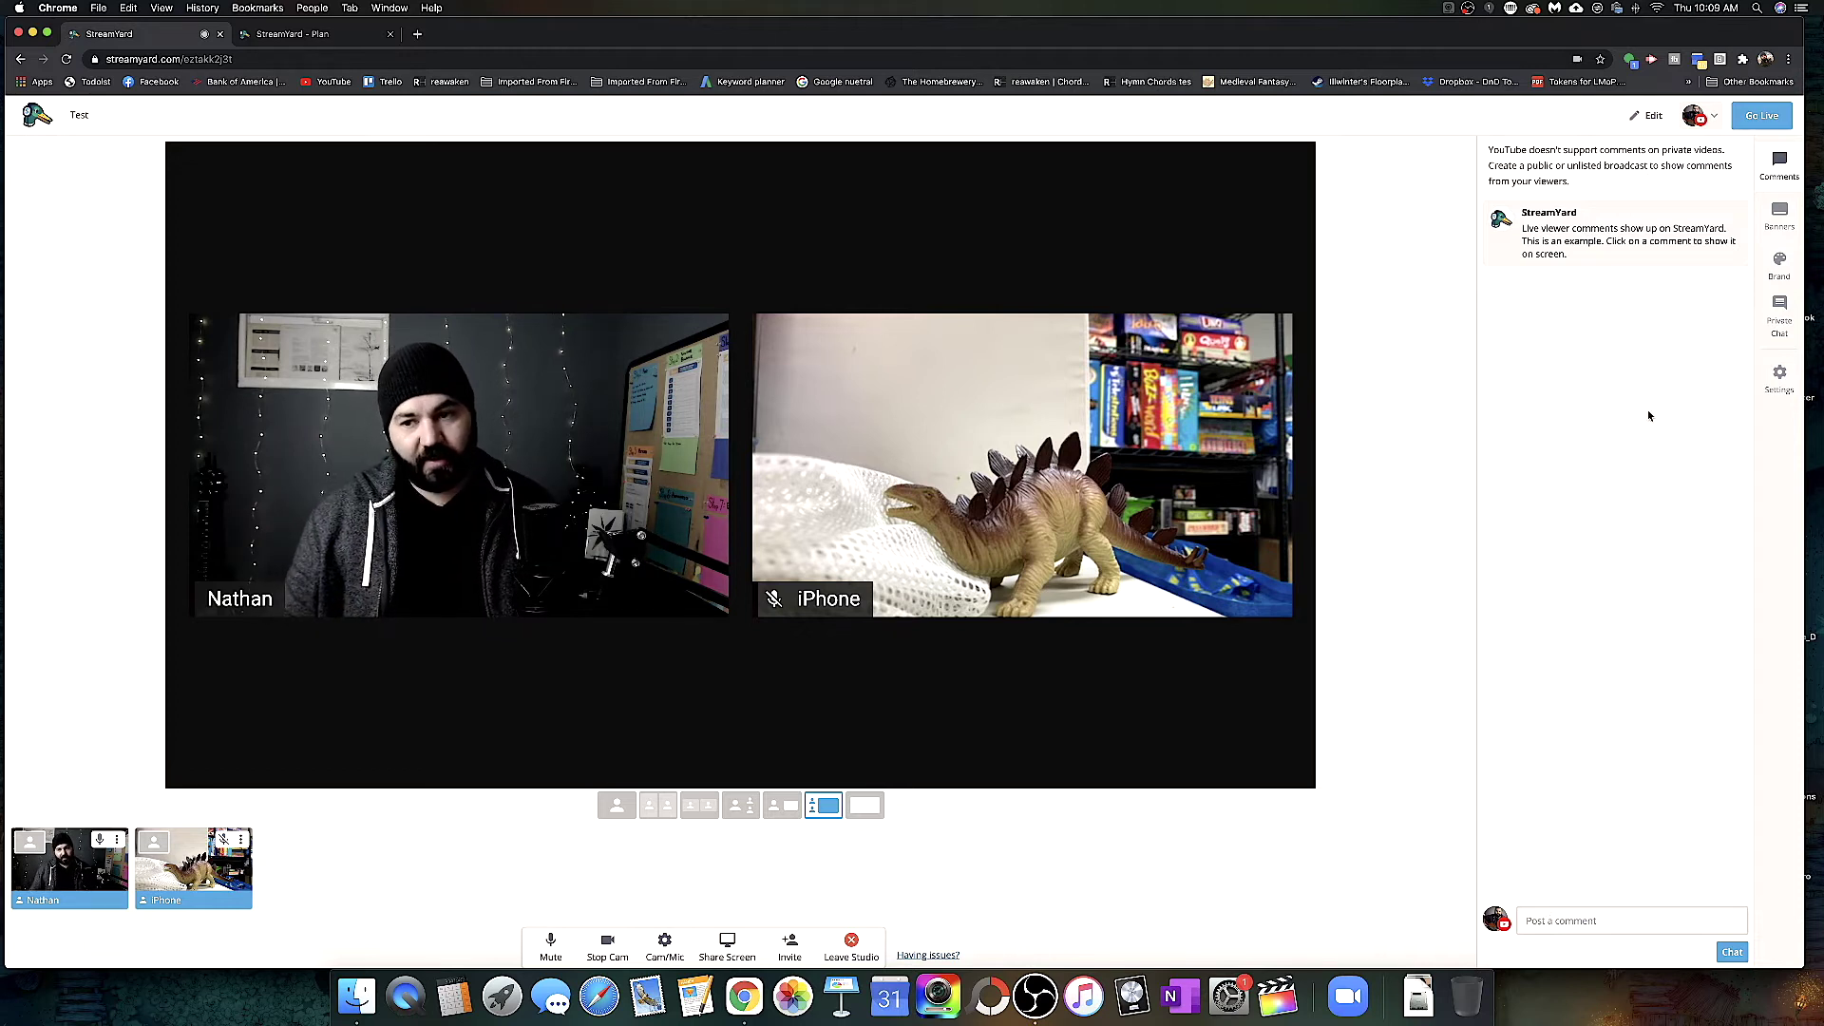
click(1615, 236)
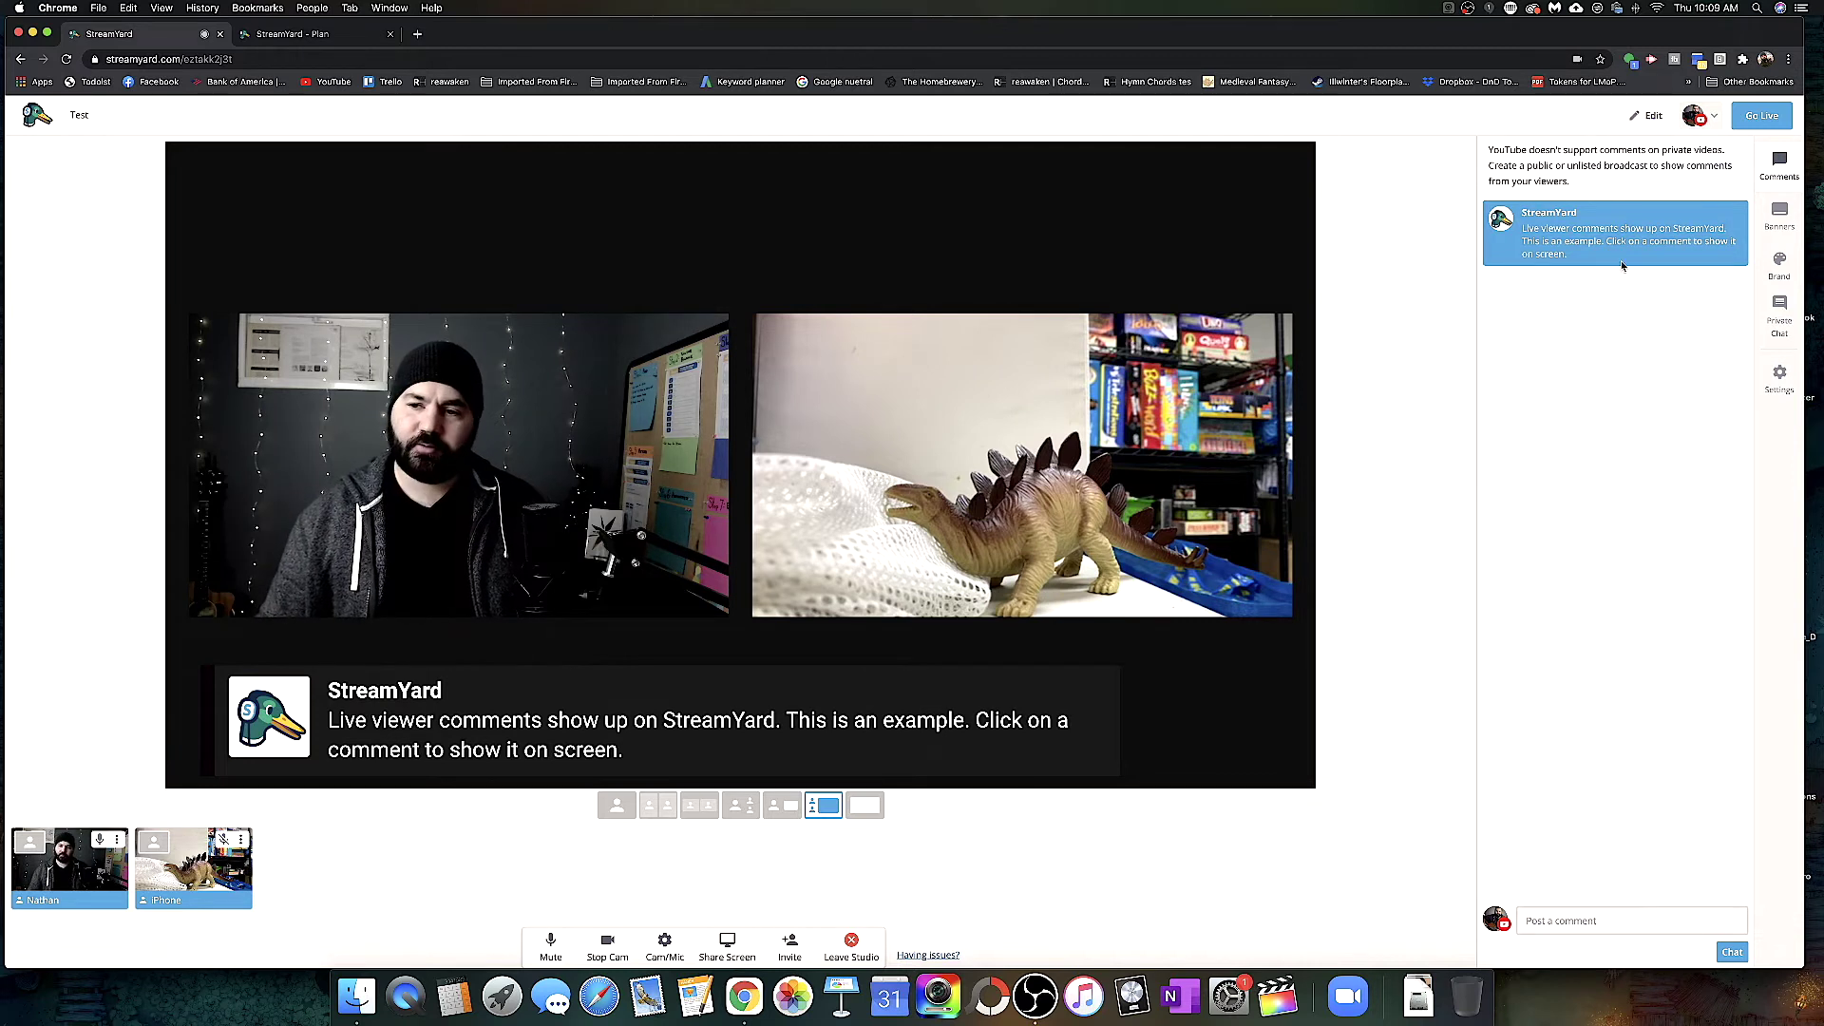
- Take the example comment off stage, show it again, then hide it
click(1621, 235)
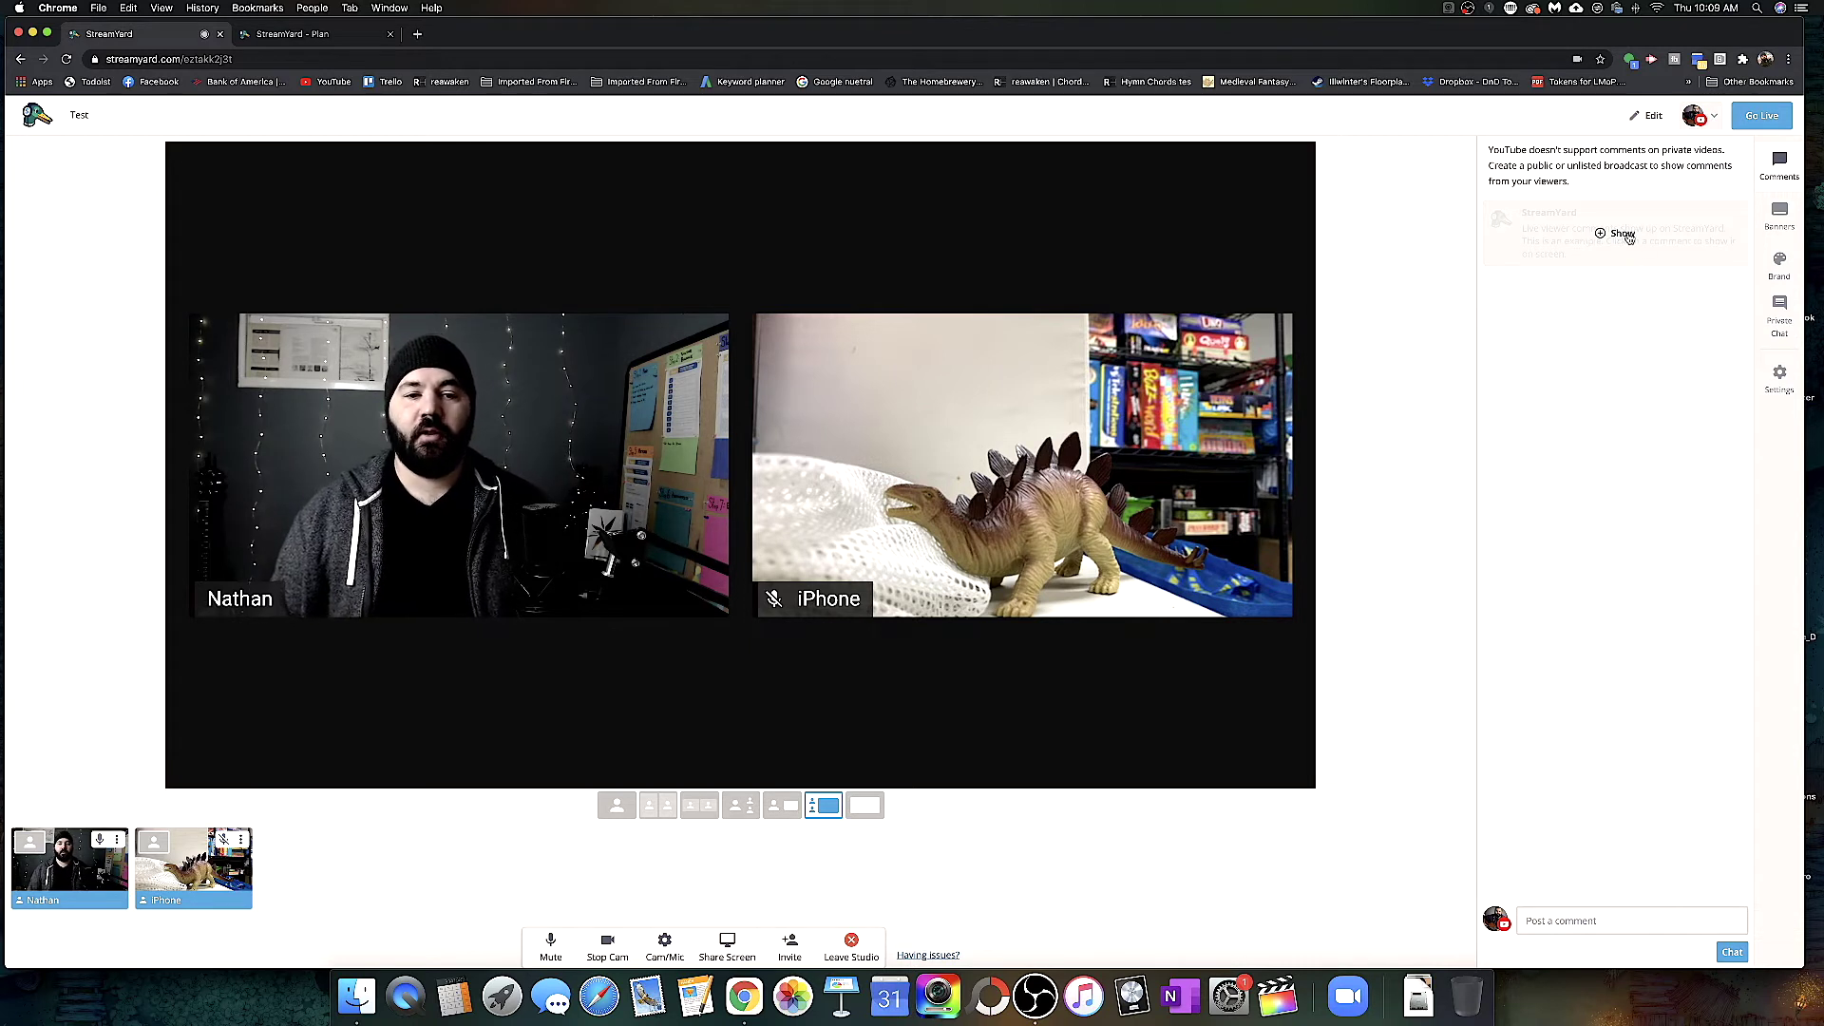
click(1643, 239)
click(1643, 240)
- Try the existing banners on stage, from The Soul Felt Its Worth to the etymology nerd banner
click(1780, 212)
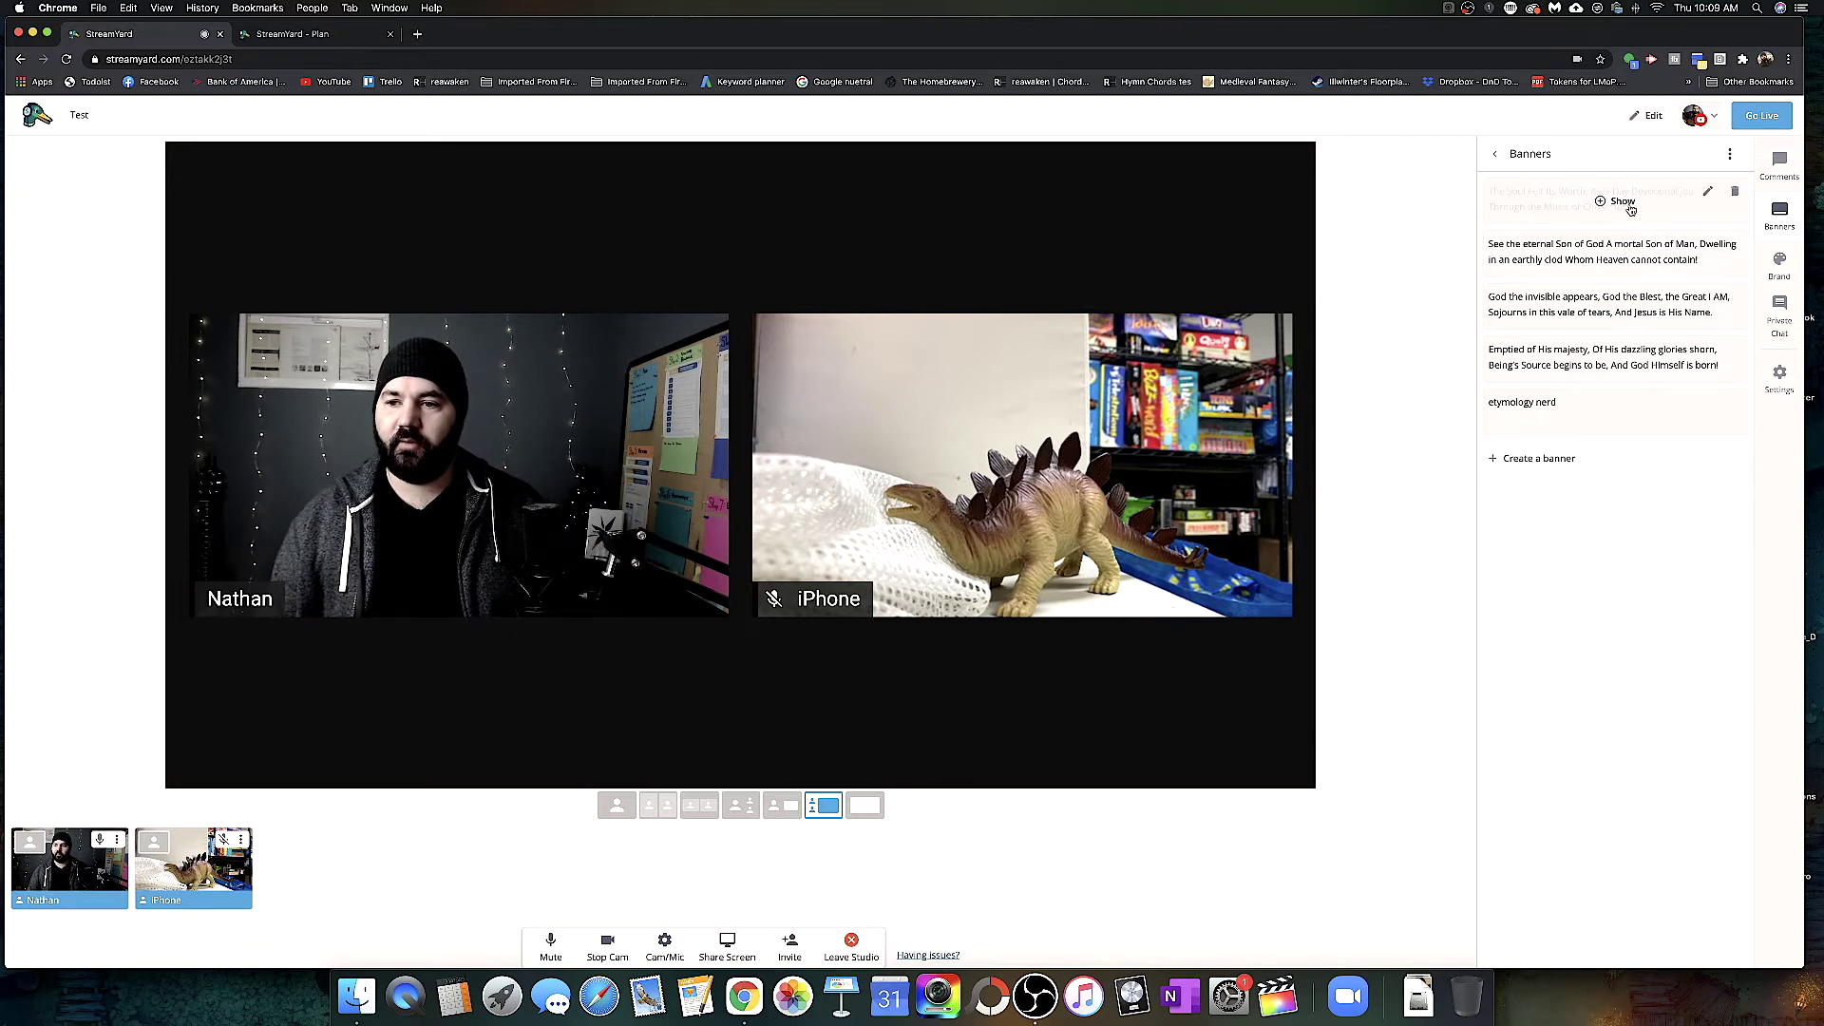
click(1622, 202)
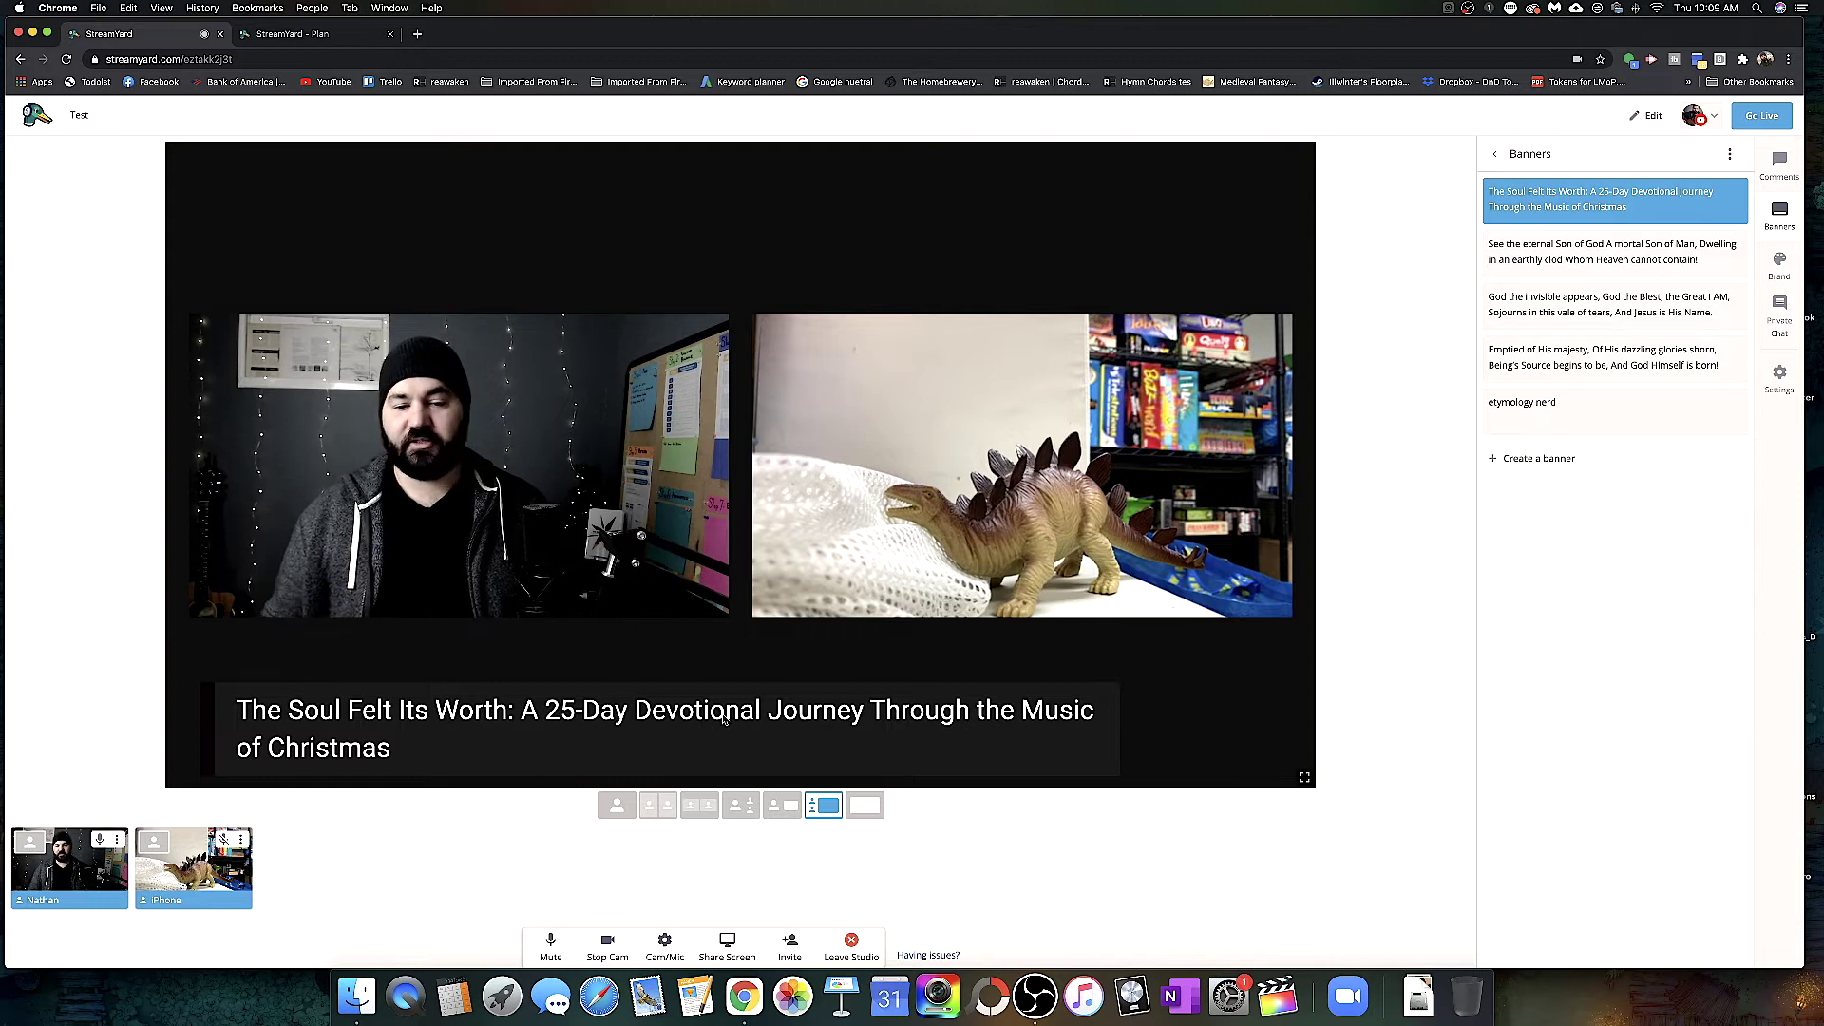
mouse_move(1622, 203)
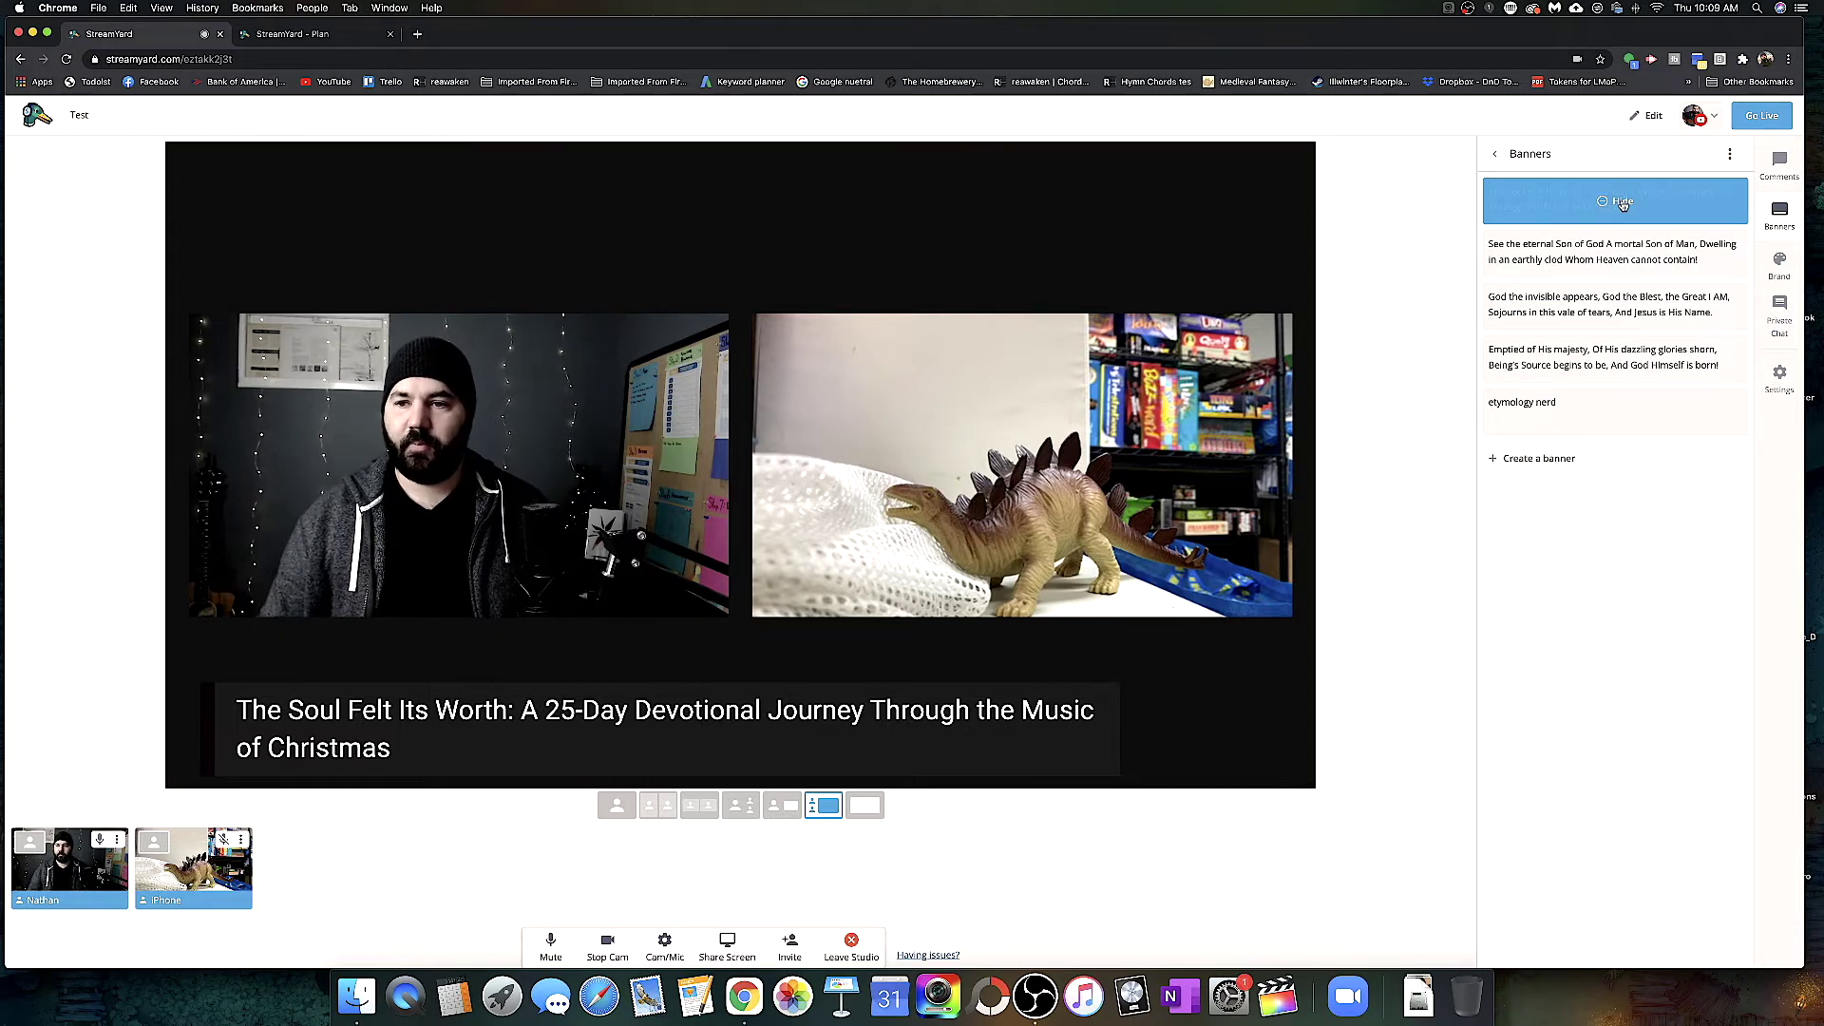
click(1615, 305)
click(1621, 253)
click(1615, 306)
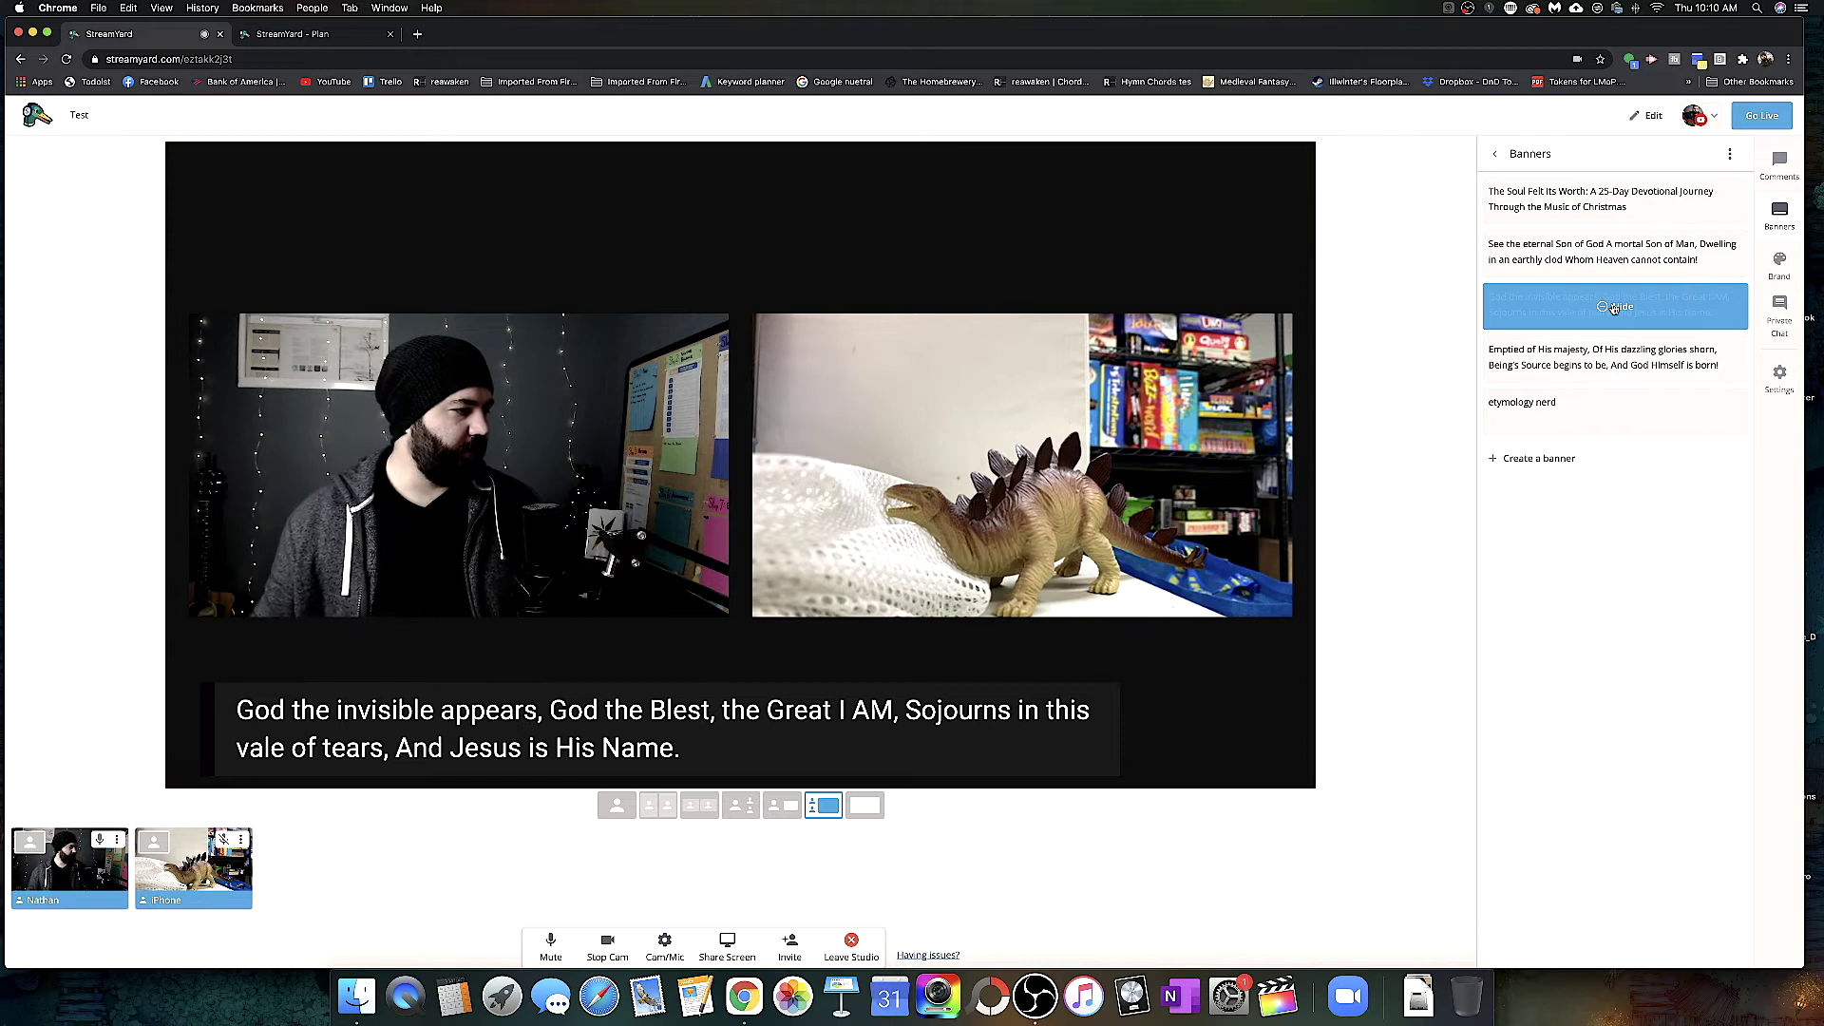
click(1605, 410)
- Create a banner reading "kjncvas'claksnv;a" and show it on stage
click(1539, 457)
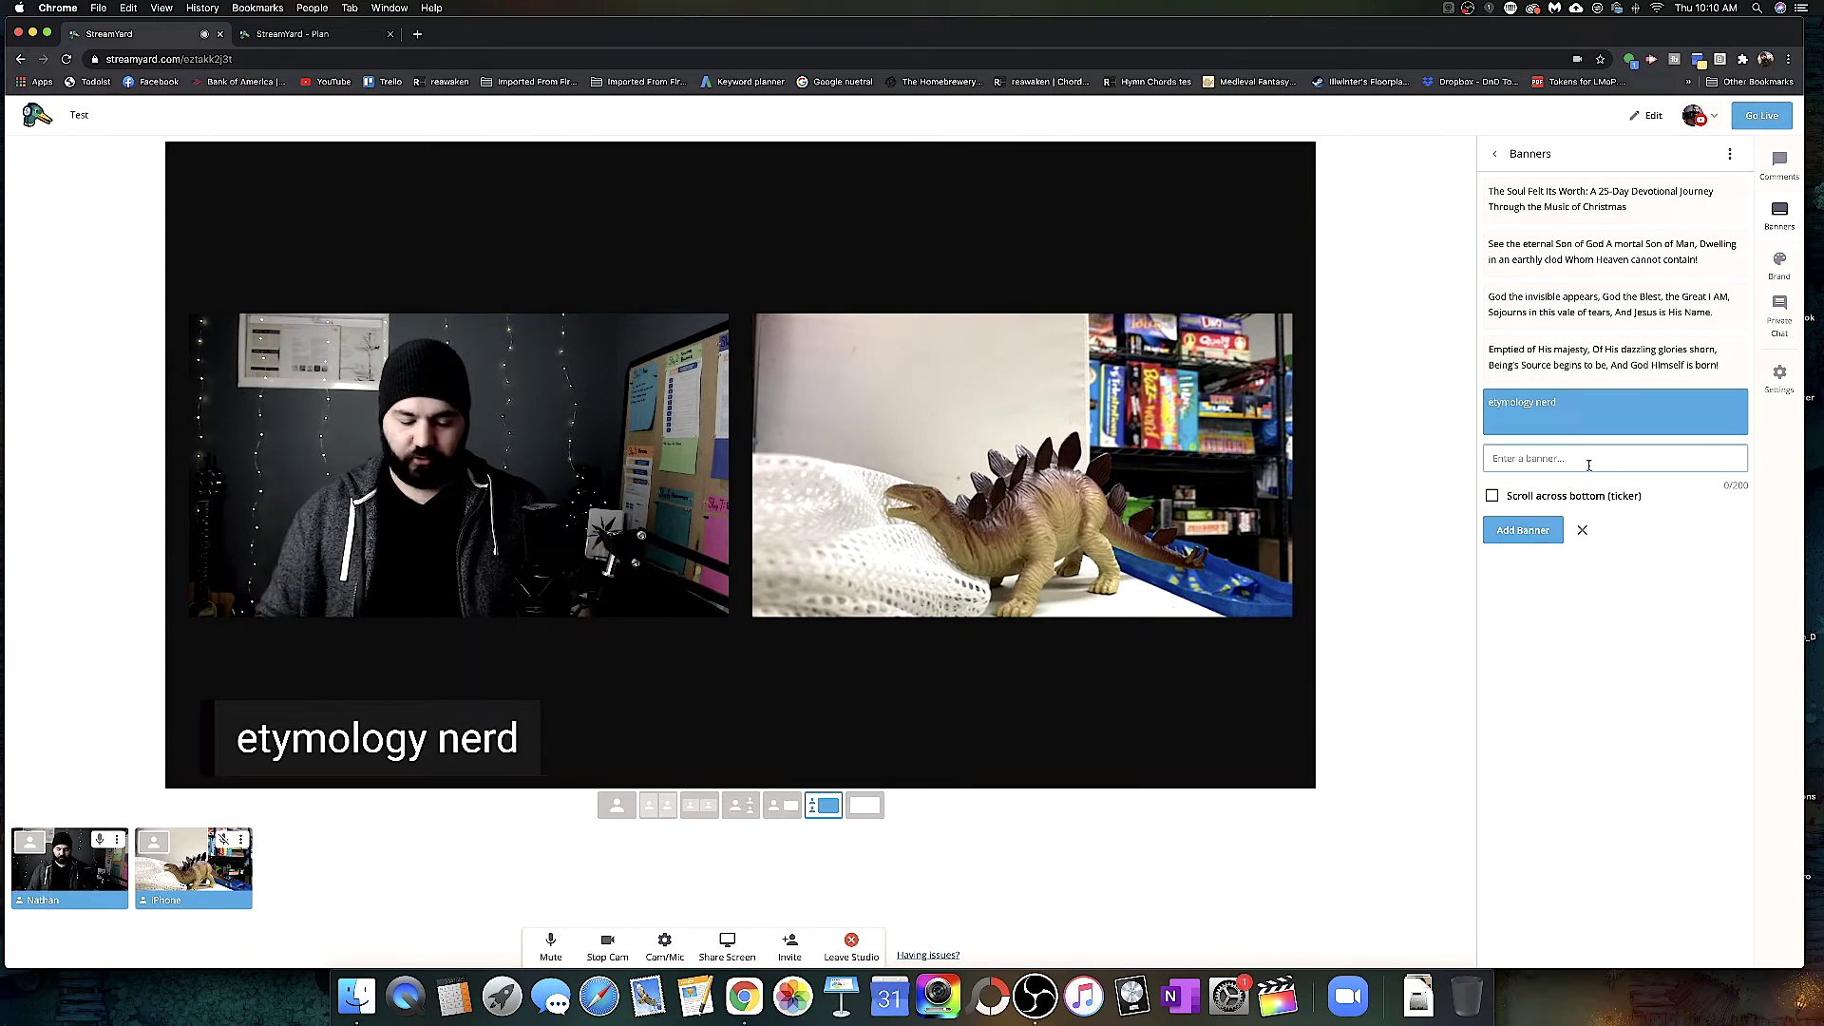
text(kjncvas'claksnv;a)
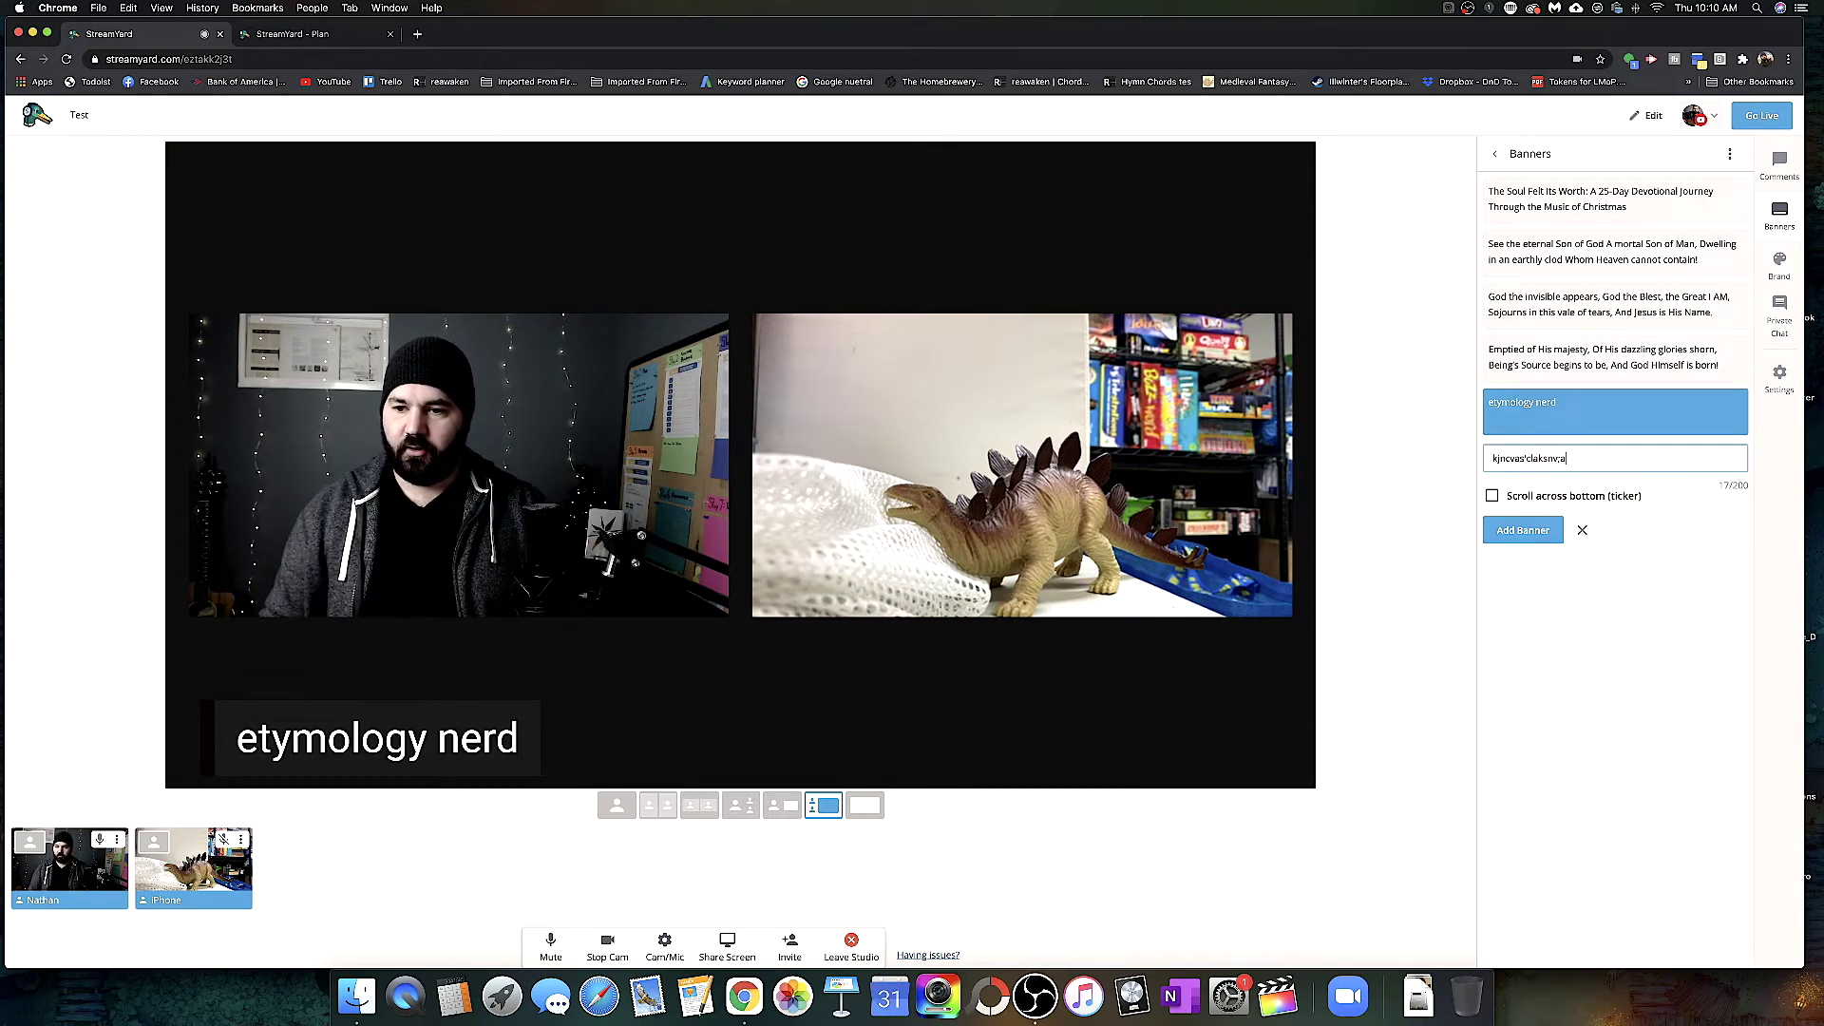
click(1524, 530)
click(1615, 465)
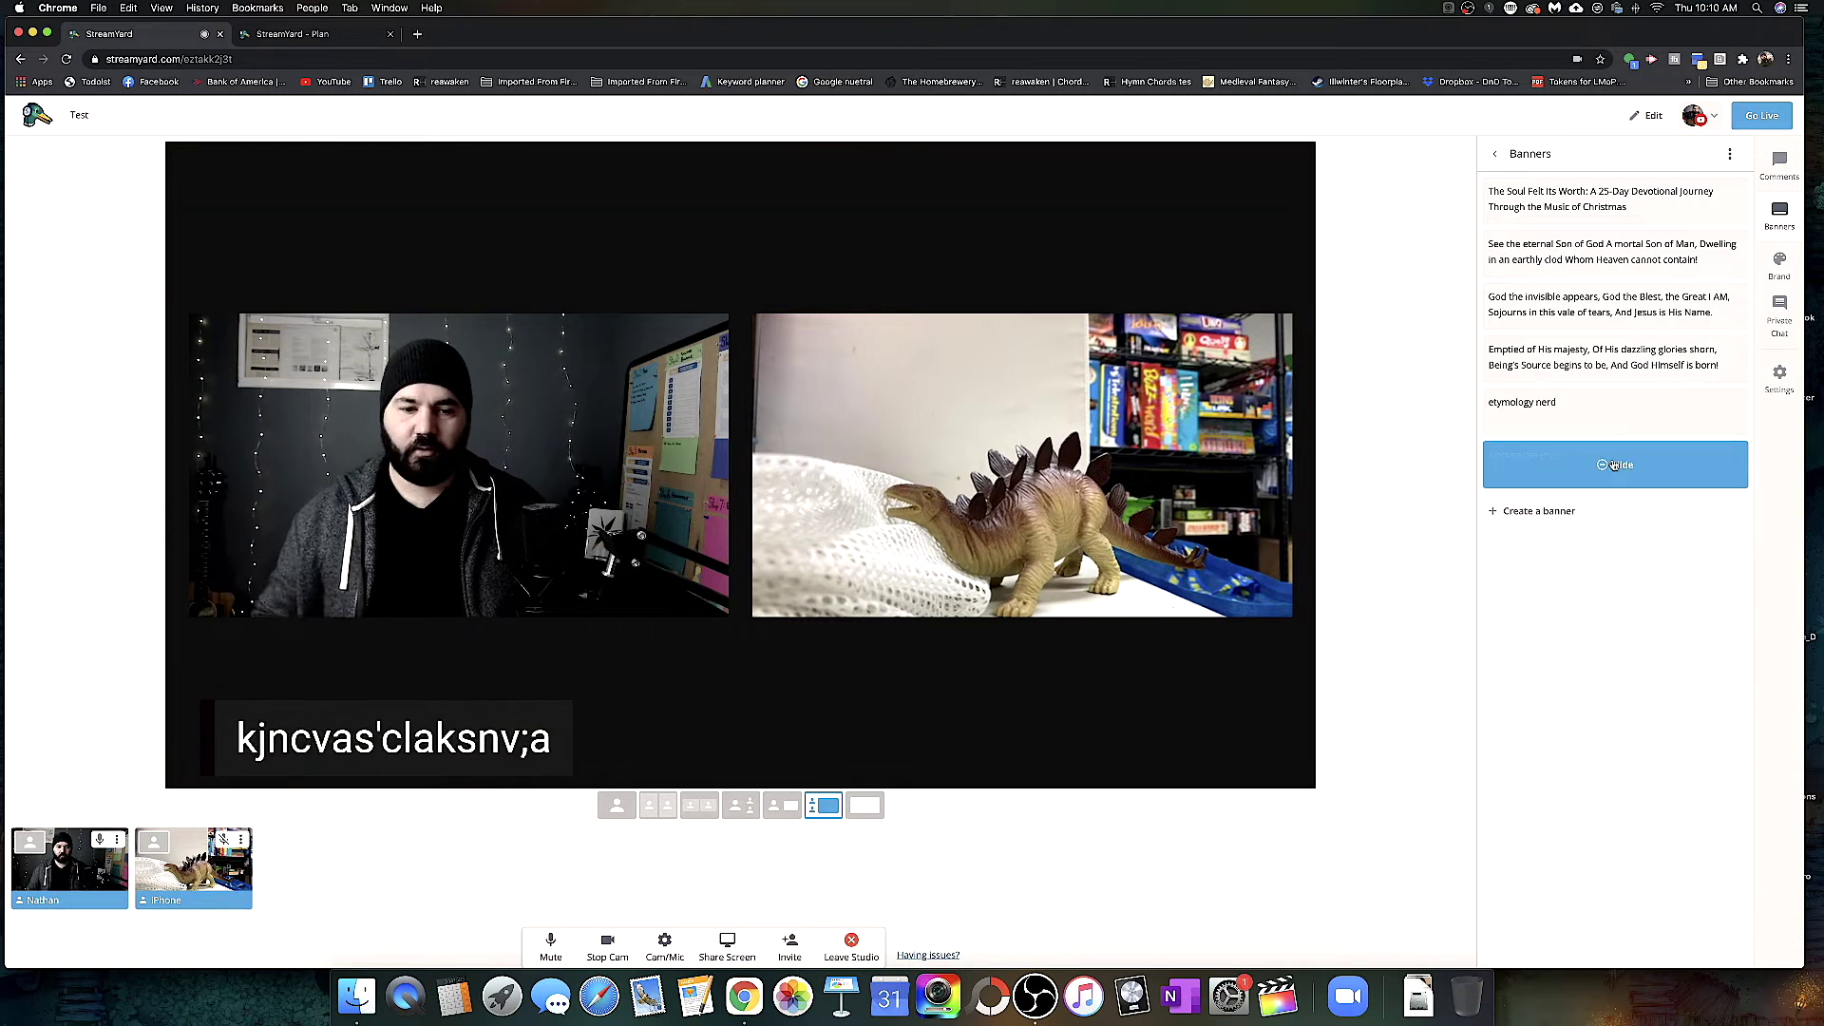
click(1779, 264)
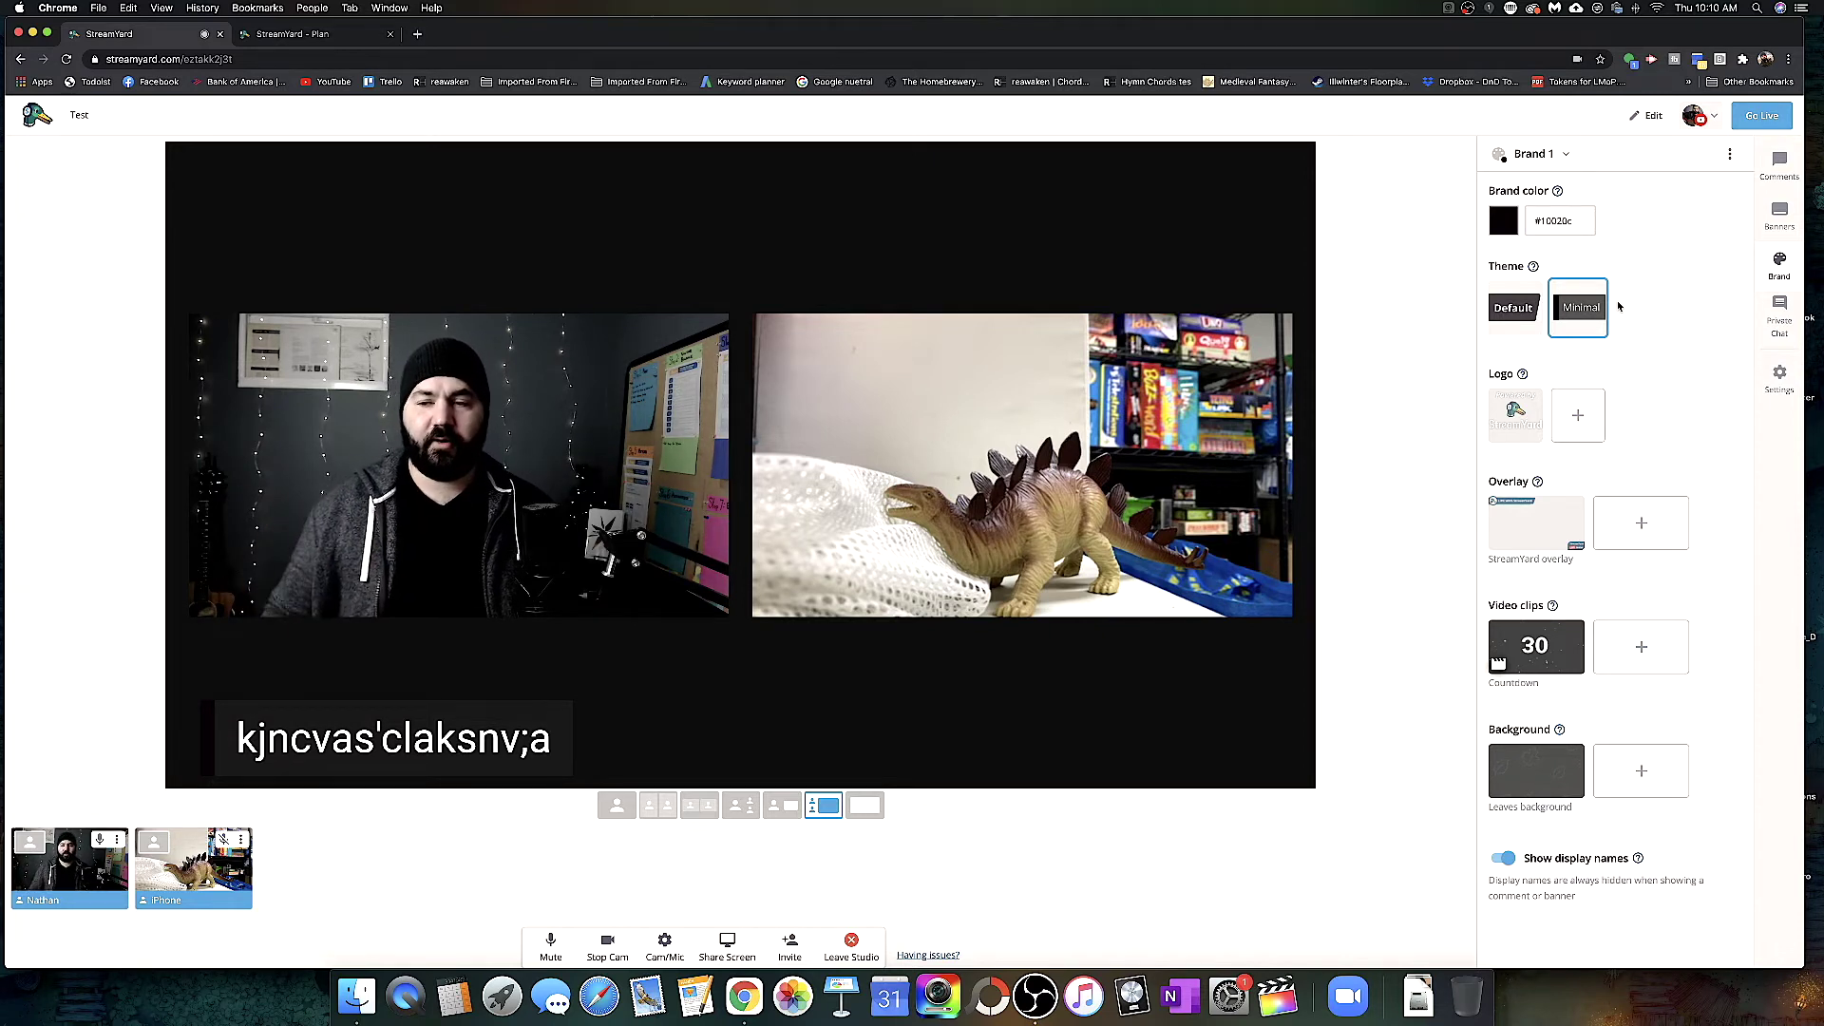
- Try the Default theme, revert to Minimal, and switch the brand to TSFIW
click(1520, 312)
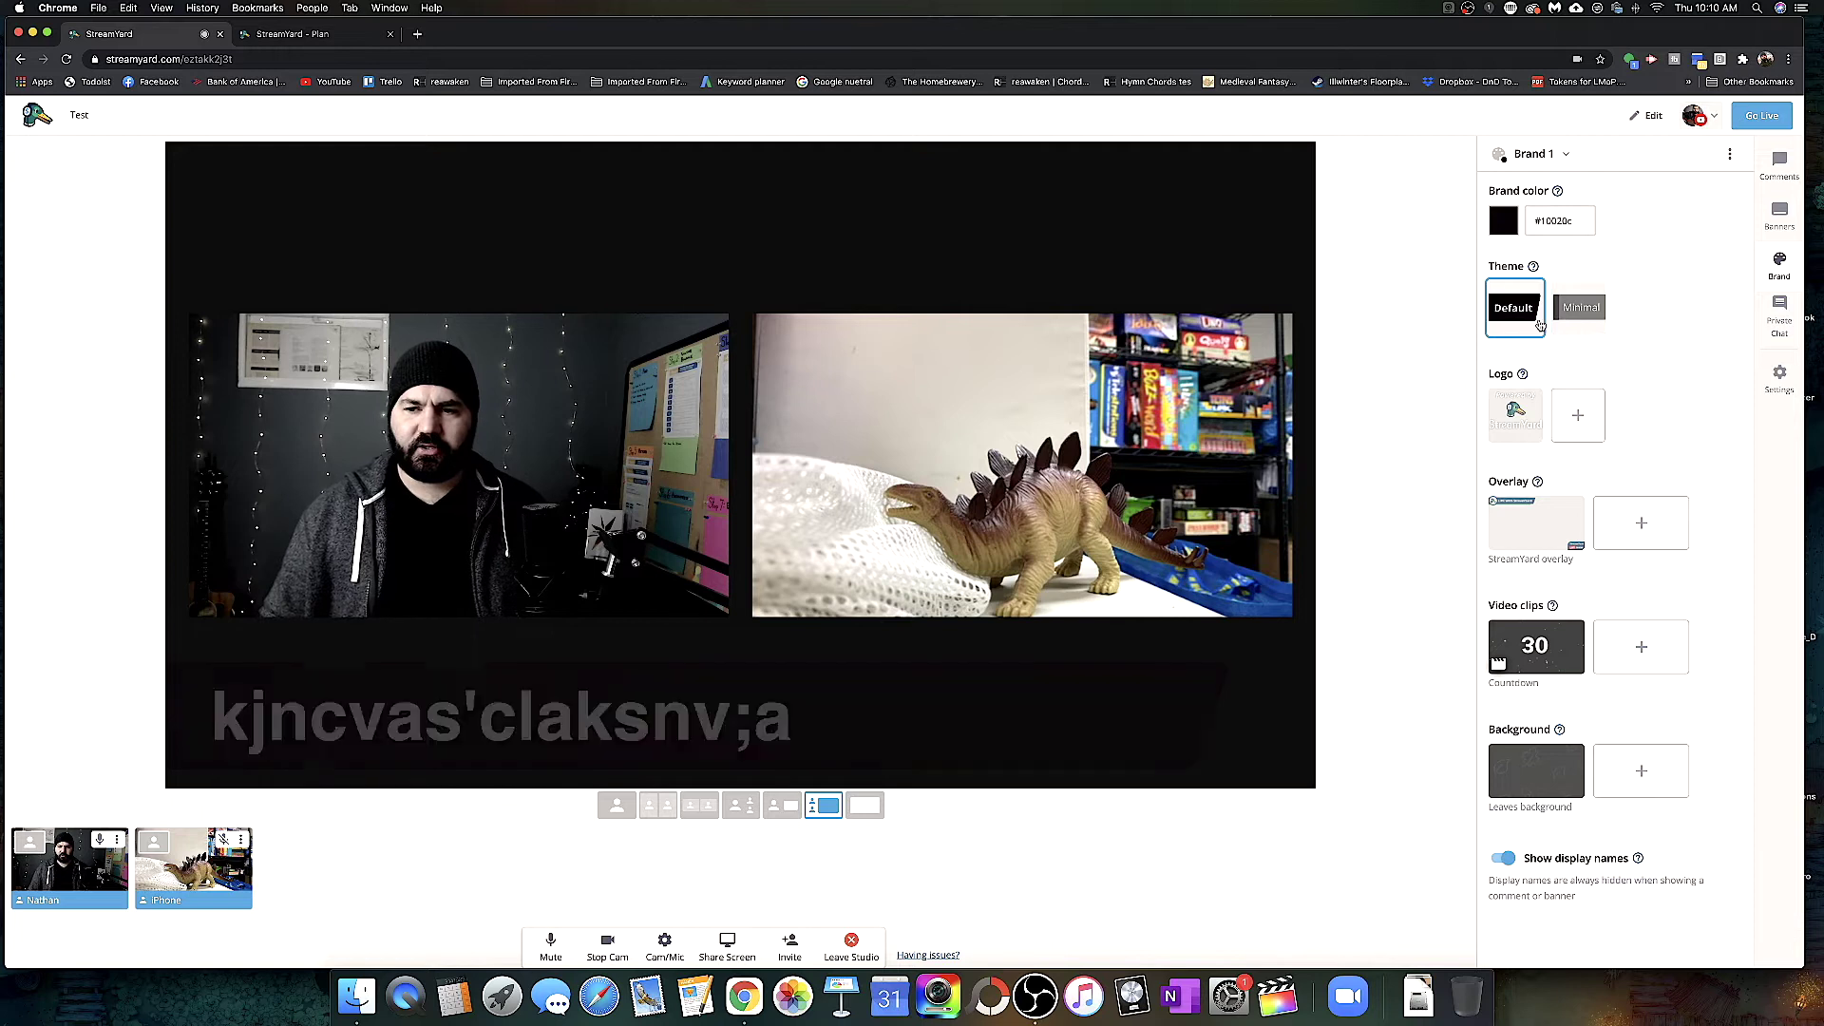
click(1580, 309)
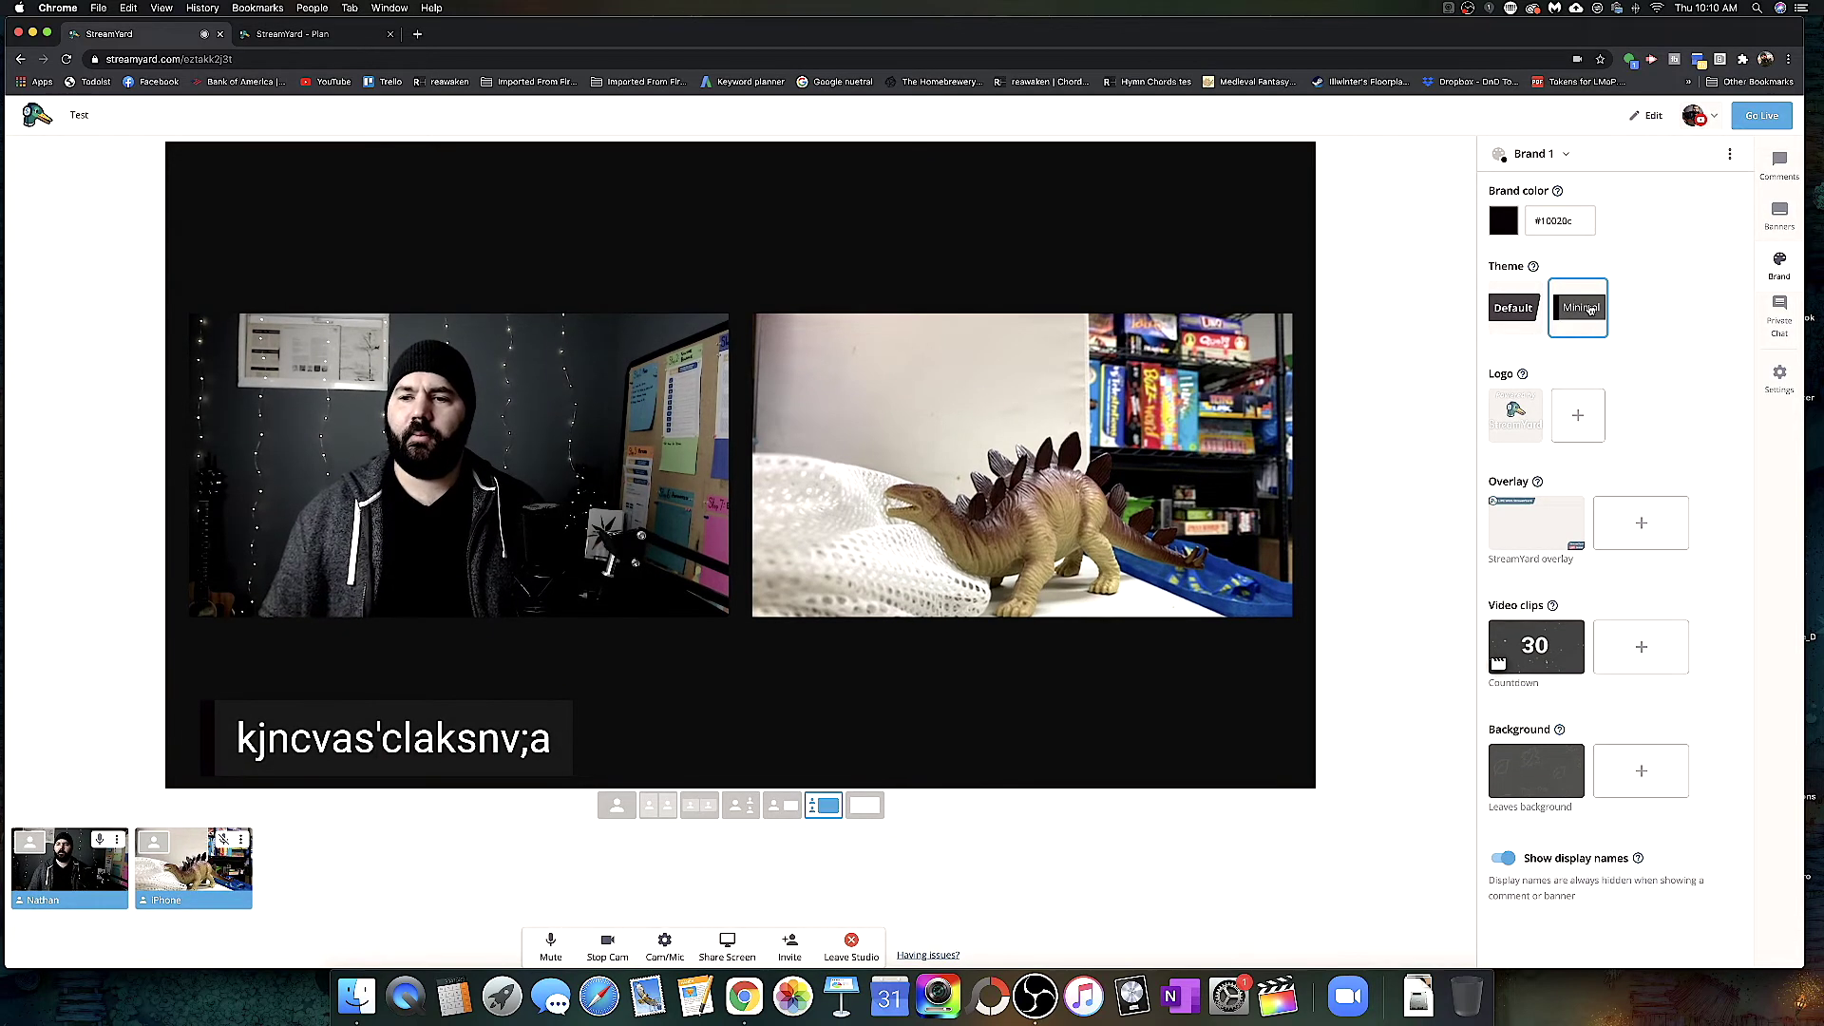
click(1543, 155)
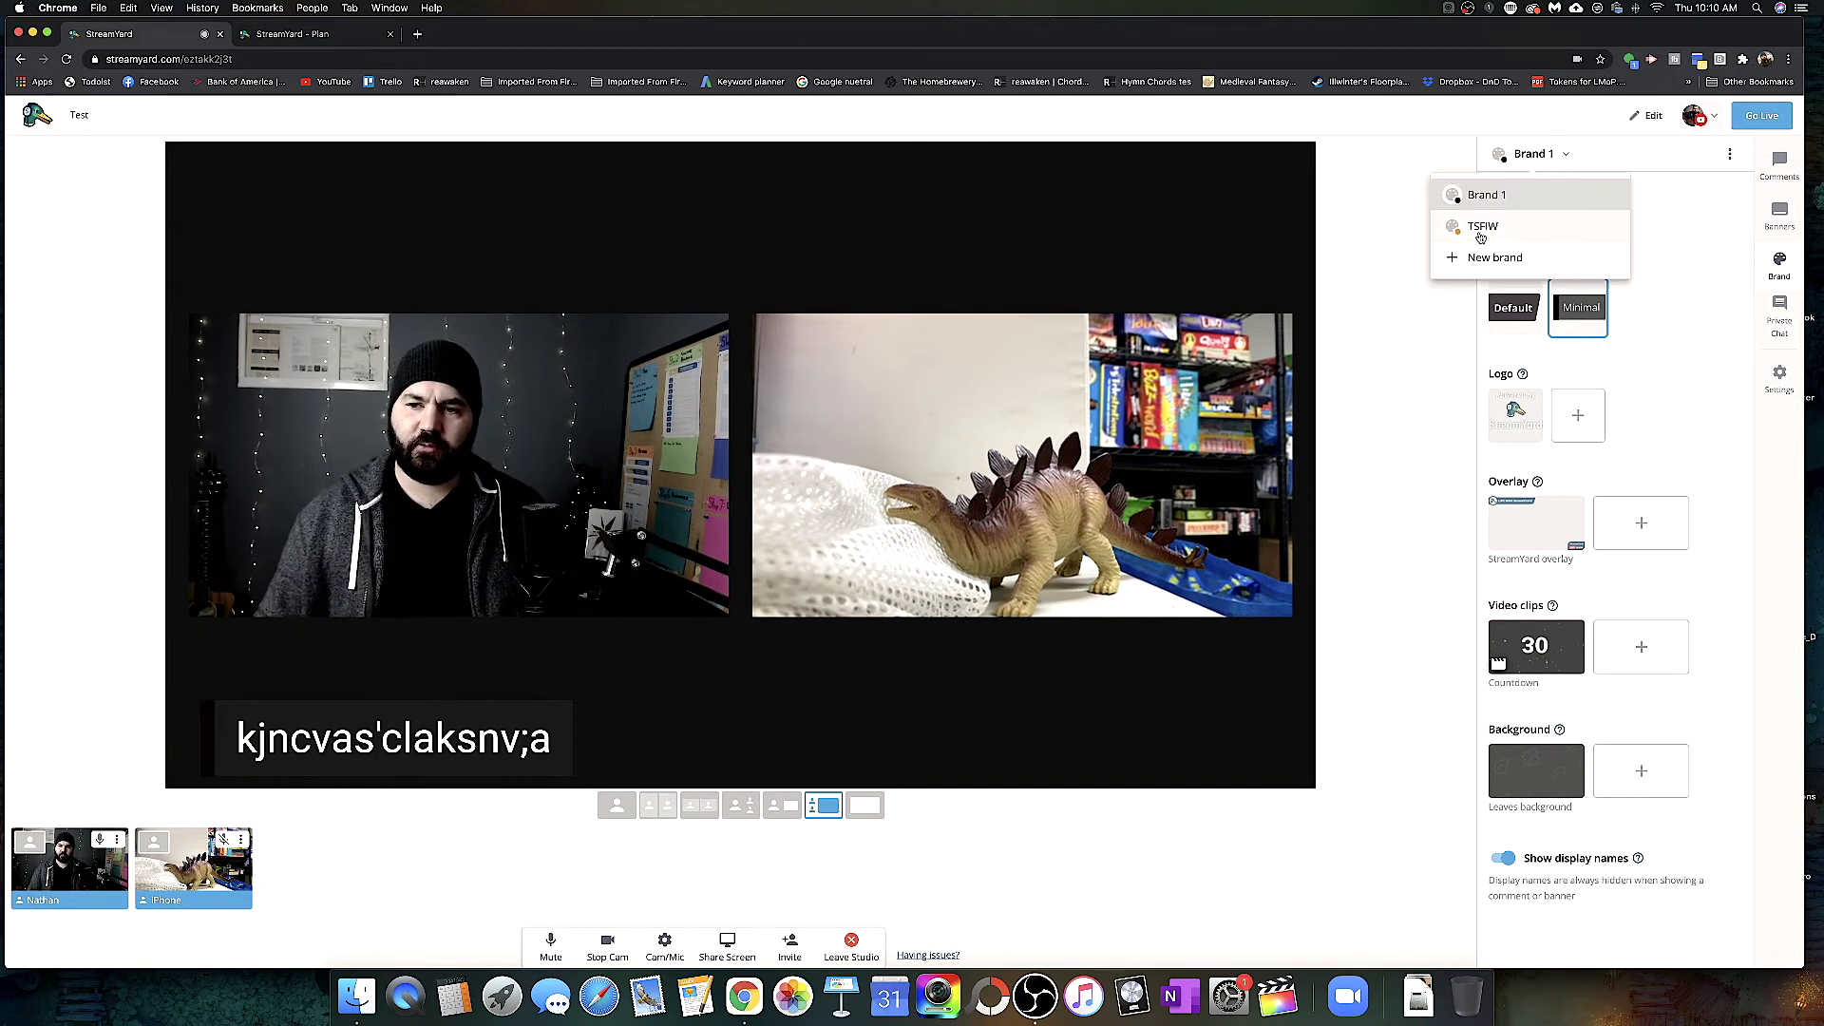
click(1517, 234)
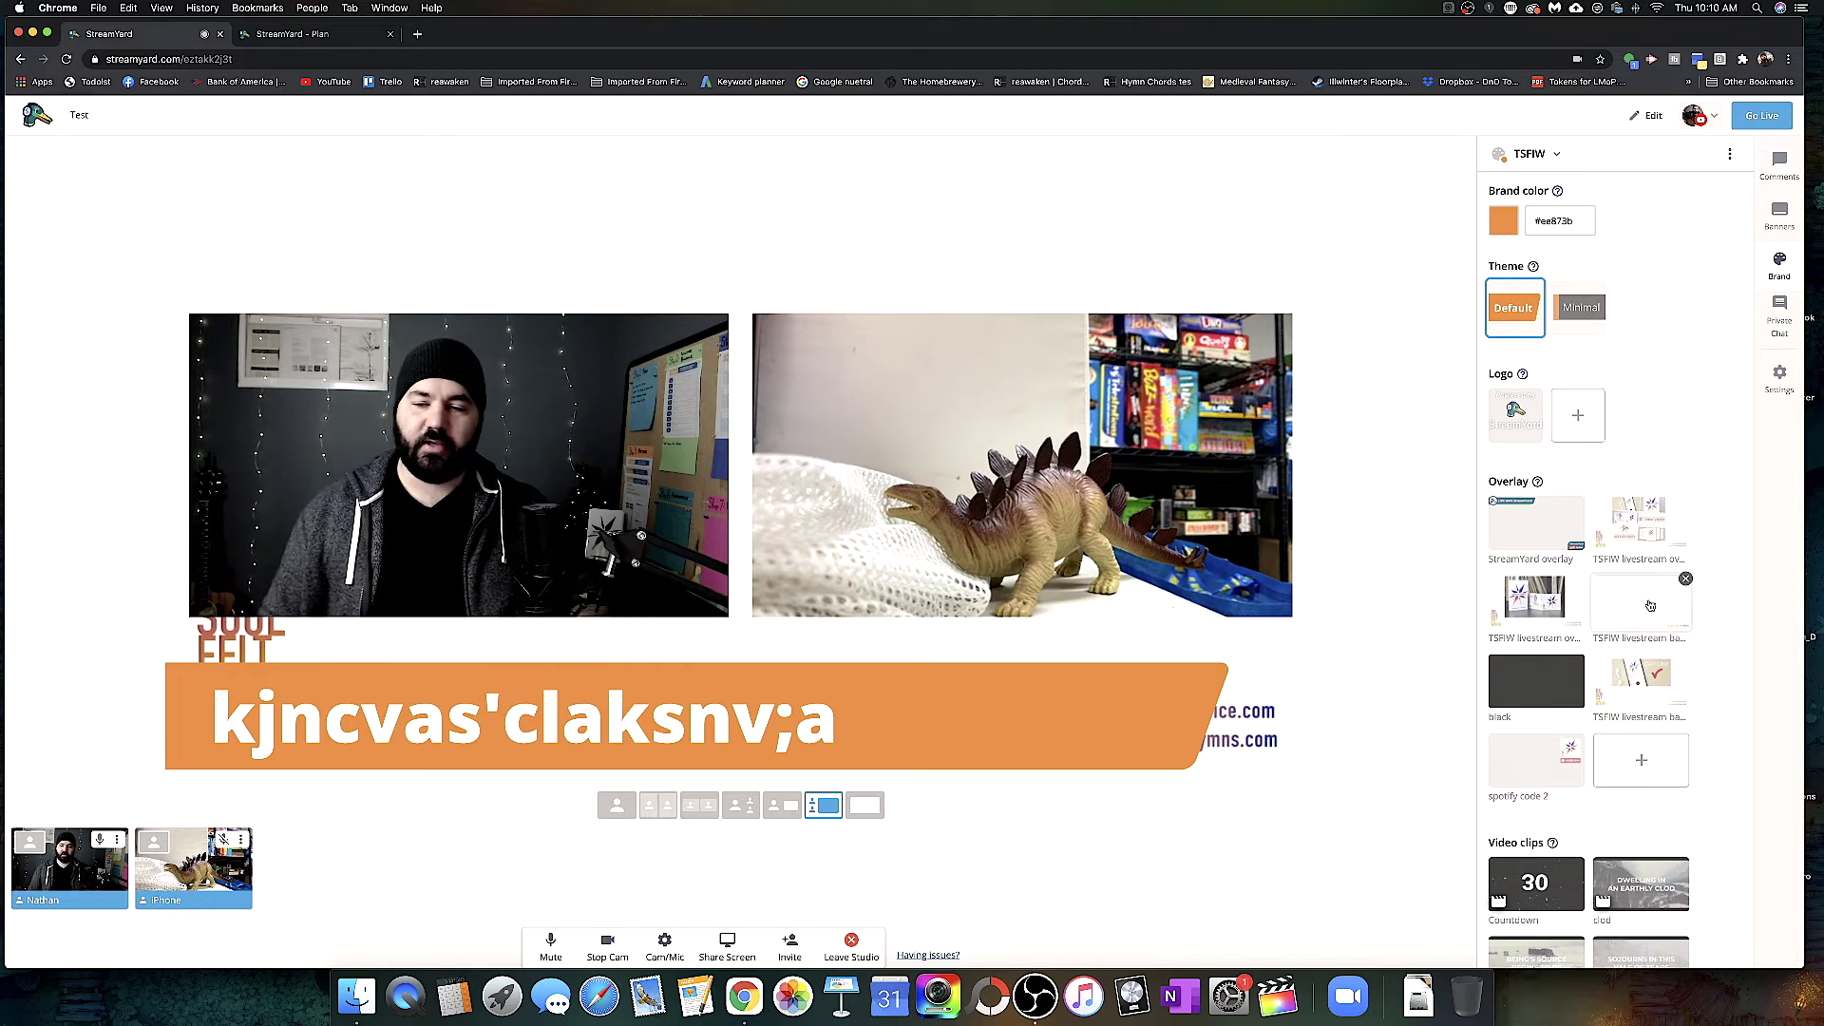
- Inspect the brand colour picker, leaving it at #ee873b, and return to the banners list
scroll(1615, 337, down, 1)
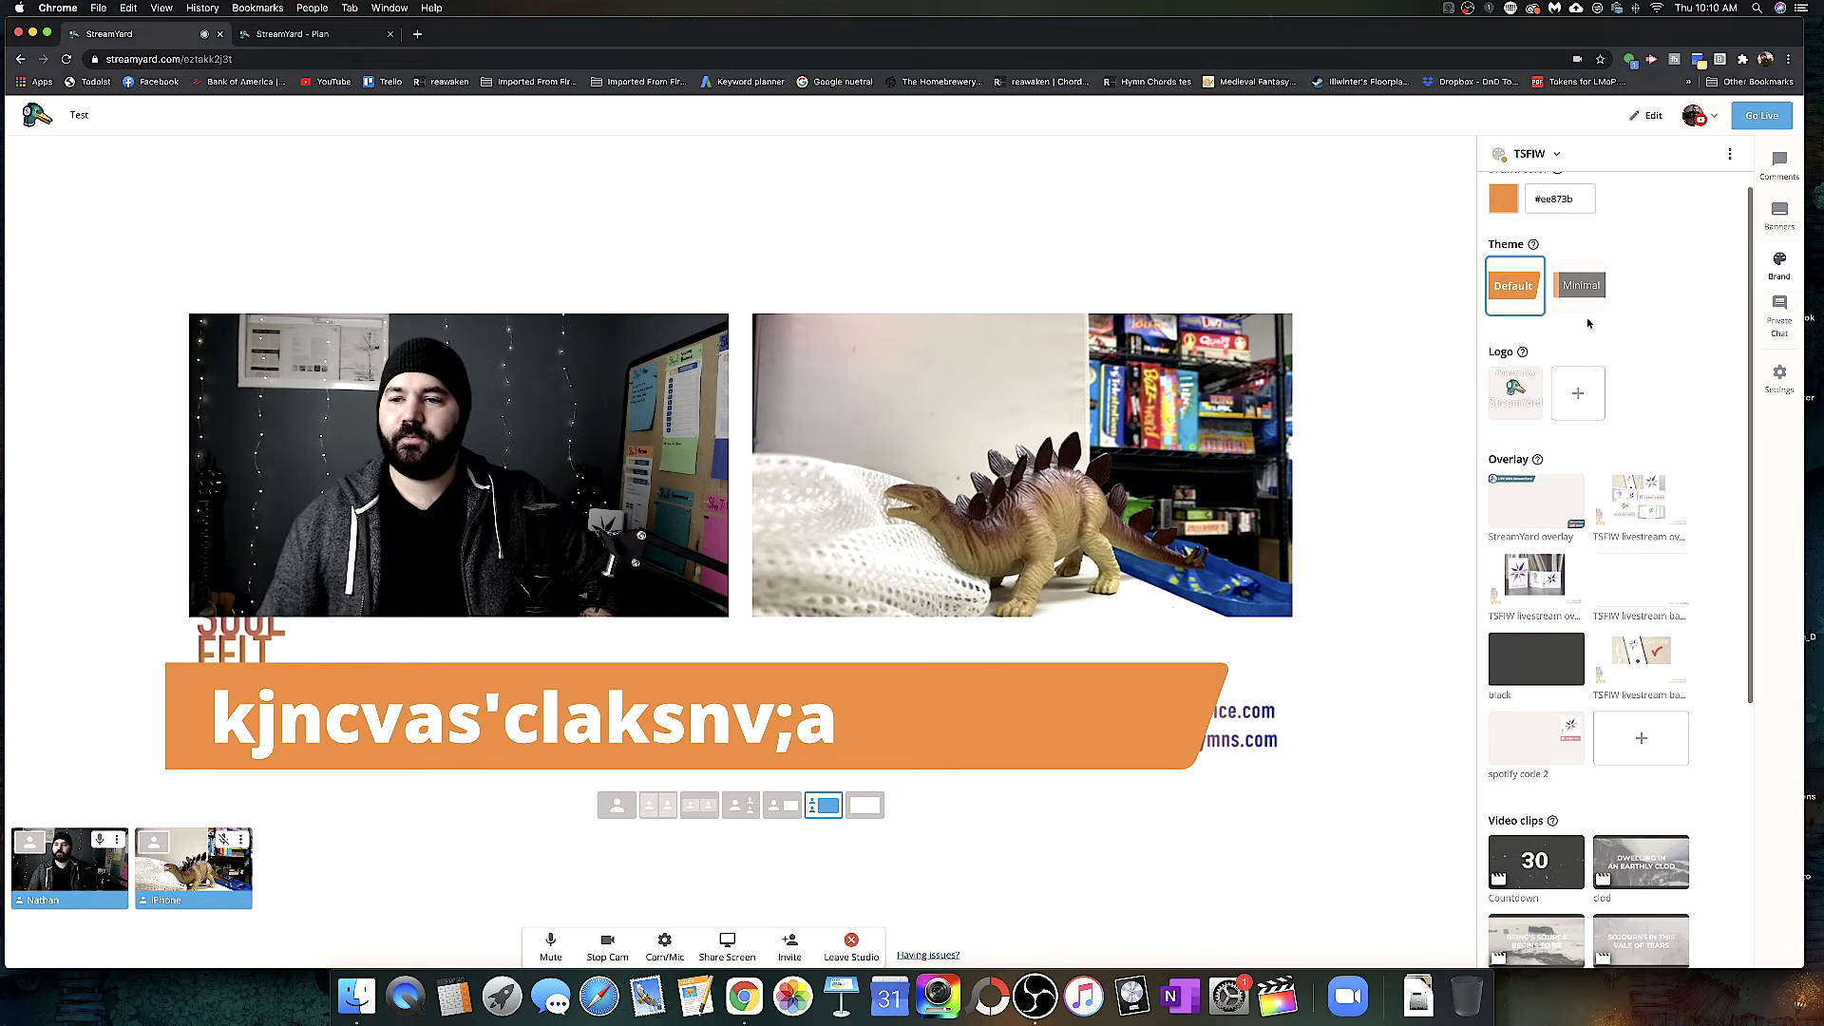
scroll(1524, 257, up, 1)
click(1503, 226)
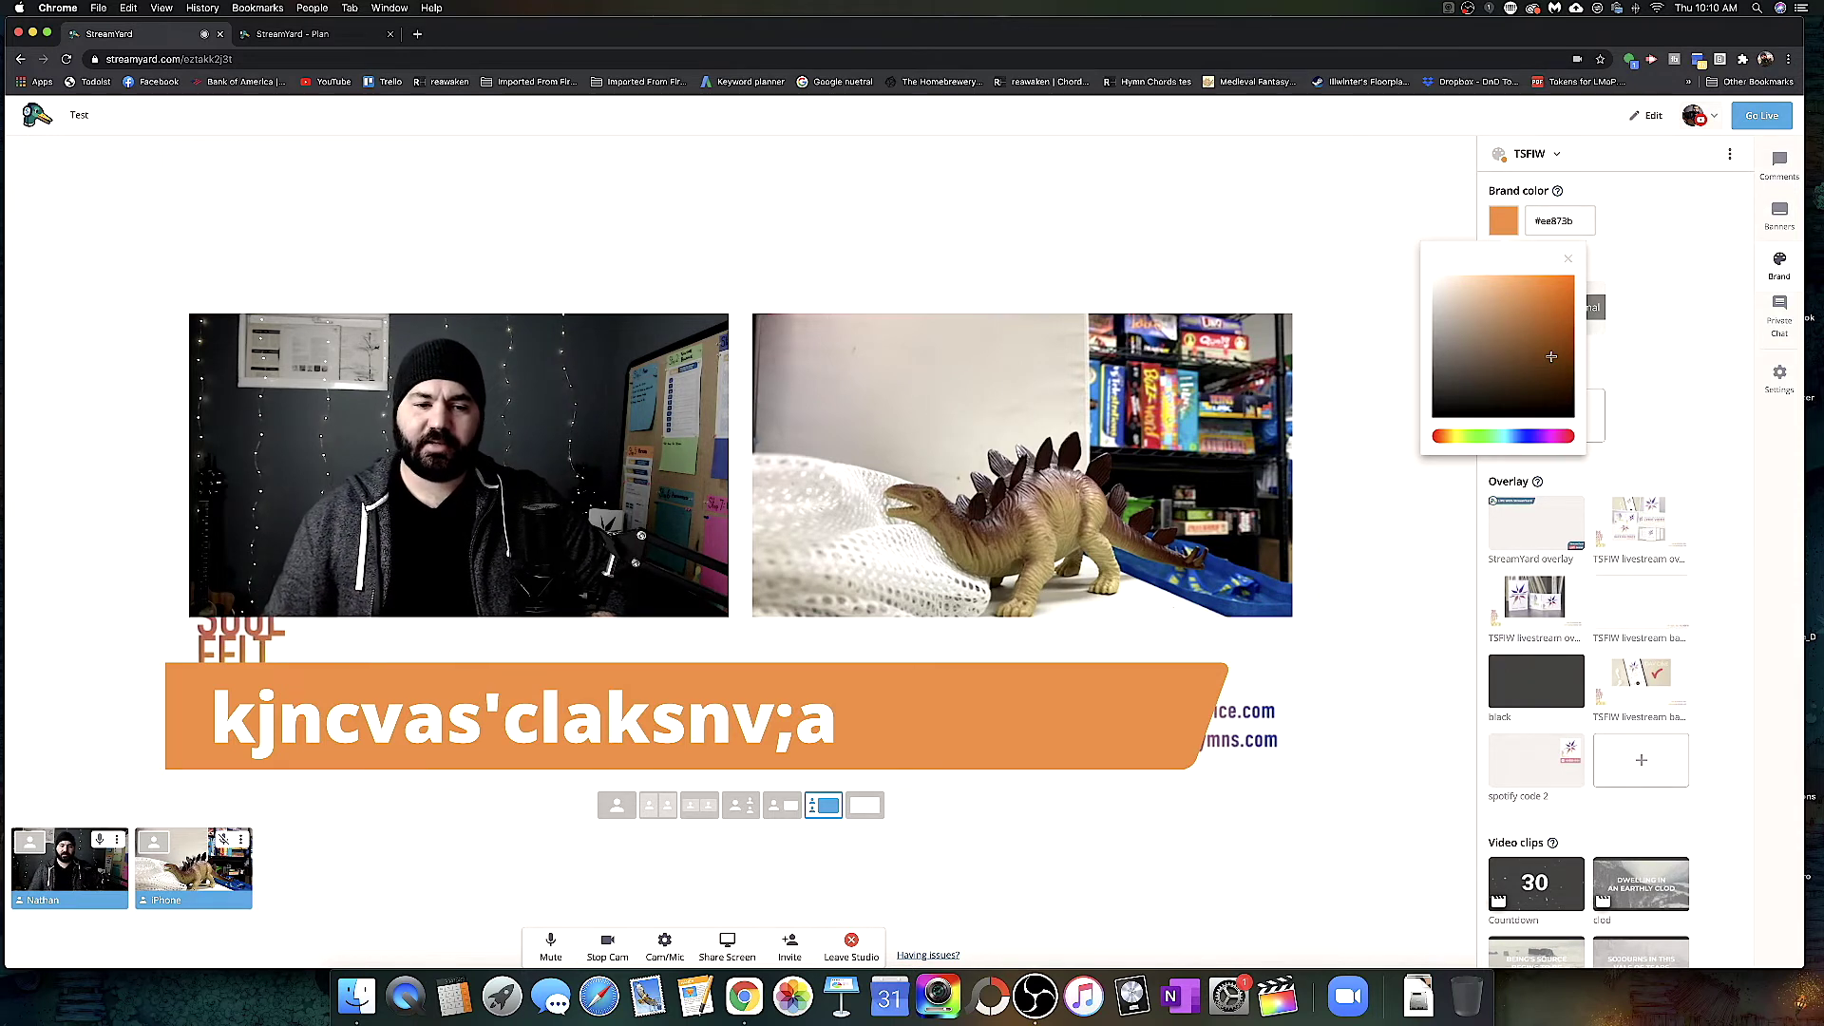
click(1569, 261)
click(1771, 213)
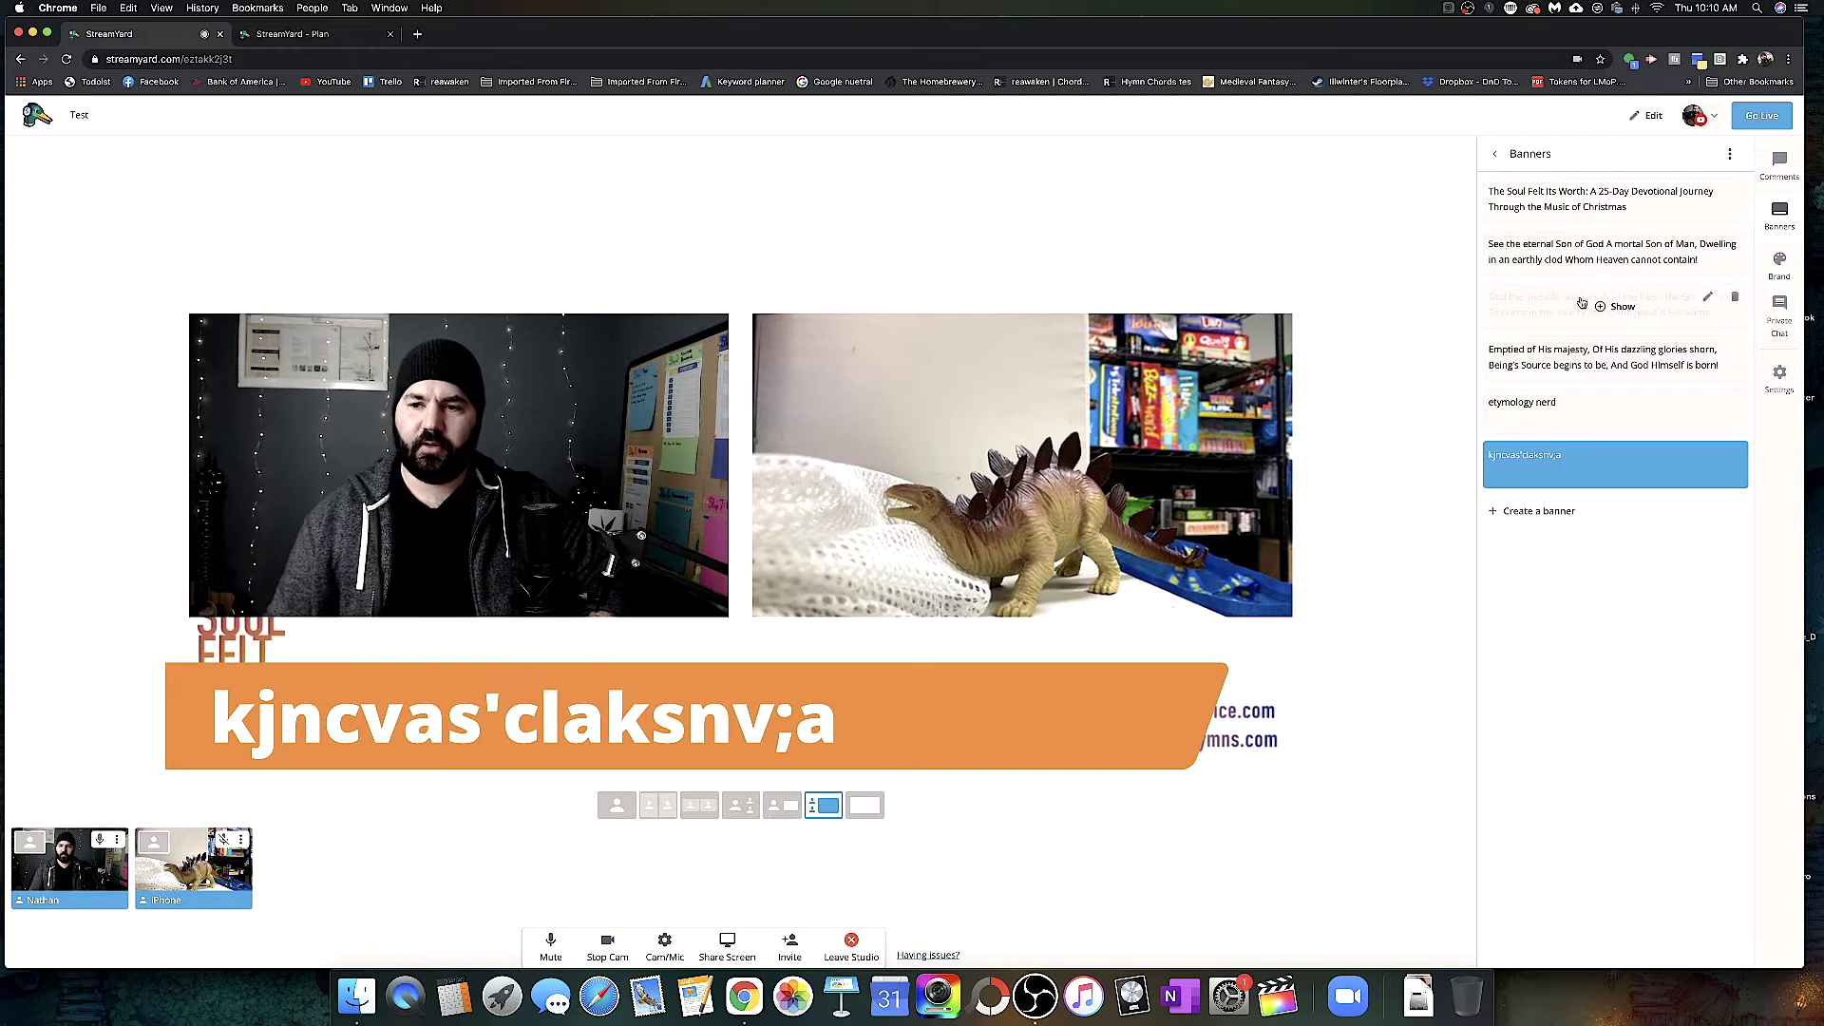
- Show and hide the second banner, then set the brand theme to Minimal
click(1599, 258)
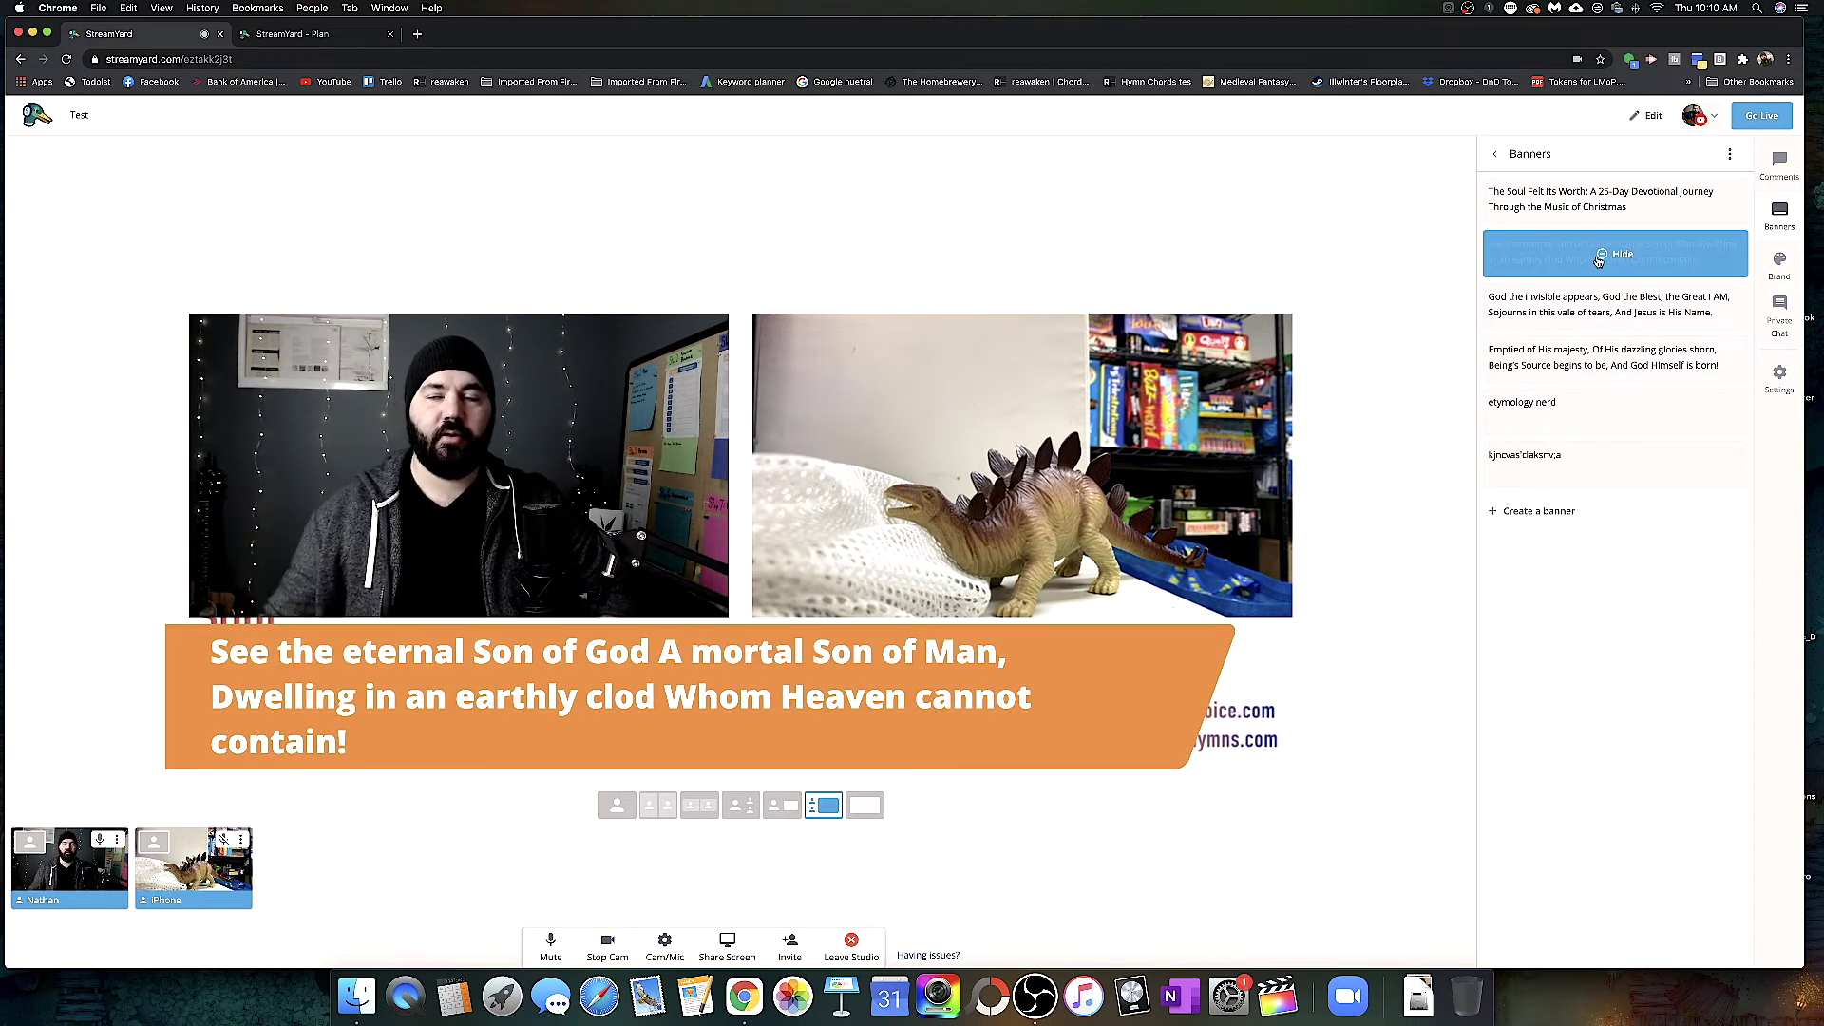
click(1606, 257)
click(1767, 270)
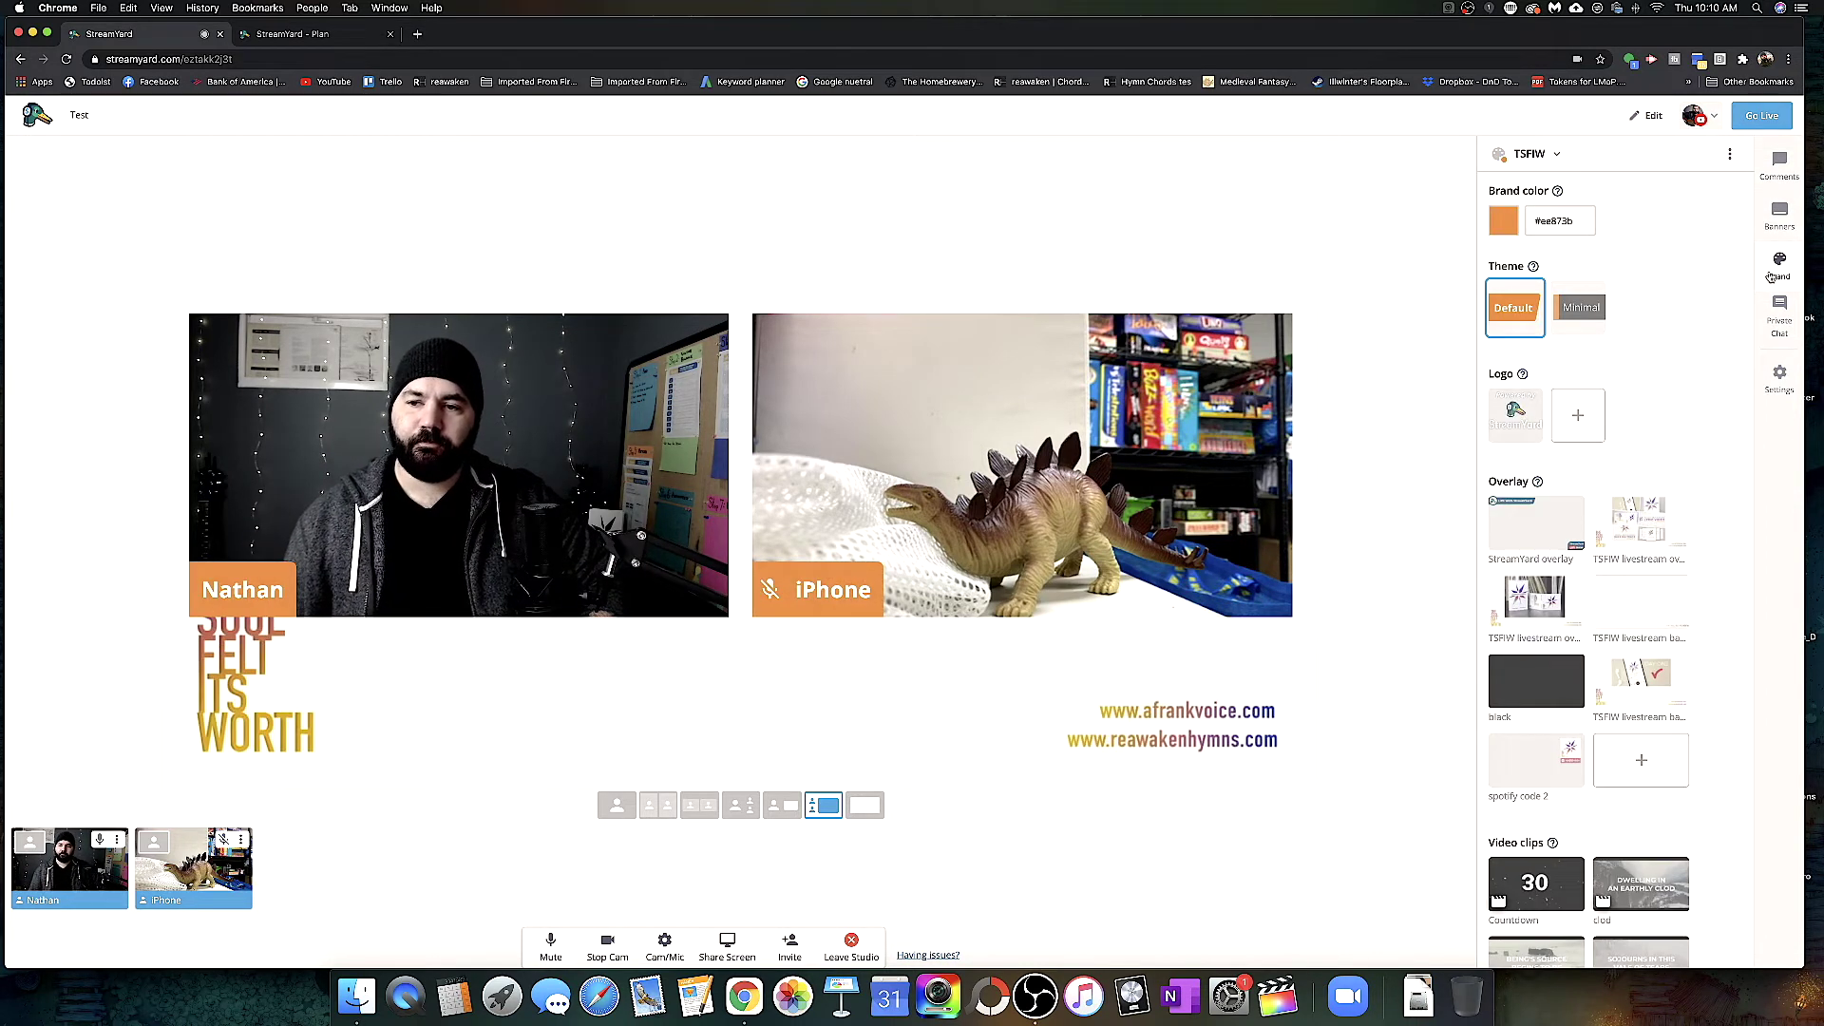
click(1579, 307)
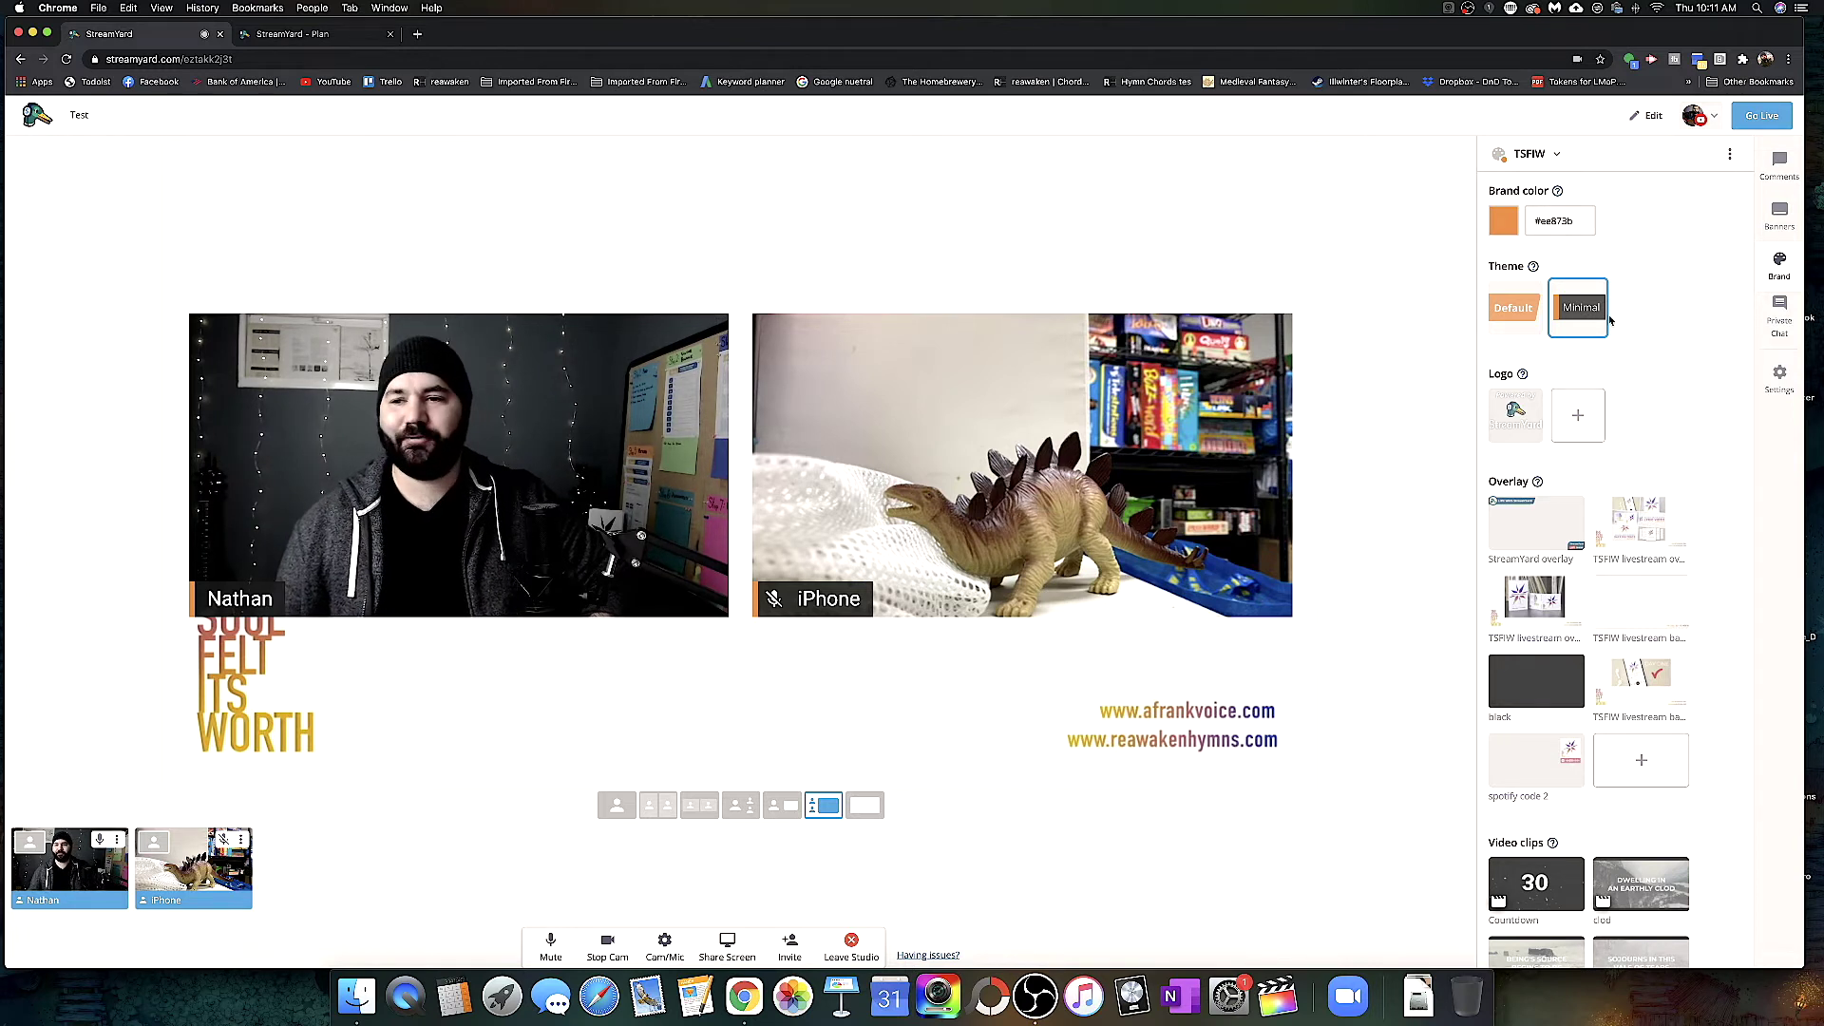
- Scroll the brand settings down to the Overlay and Video clips sections
scroll(1544, 418, down, 1)
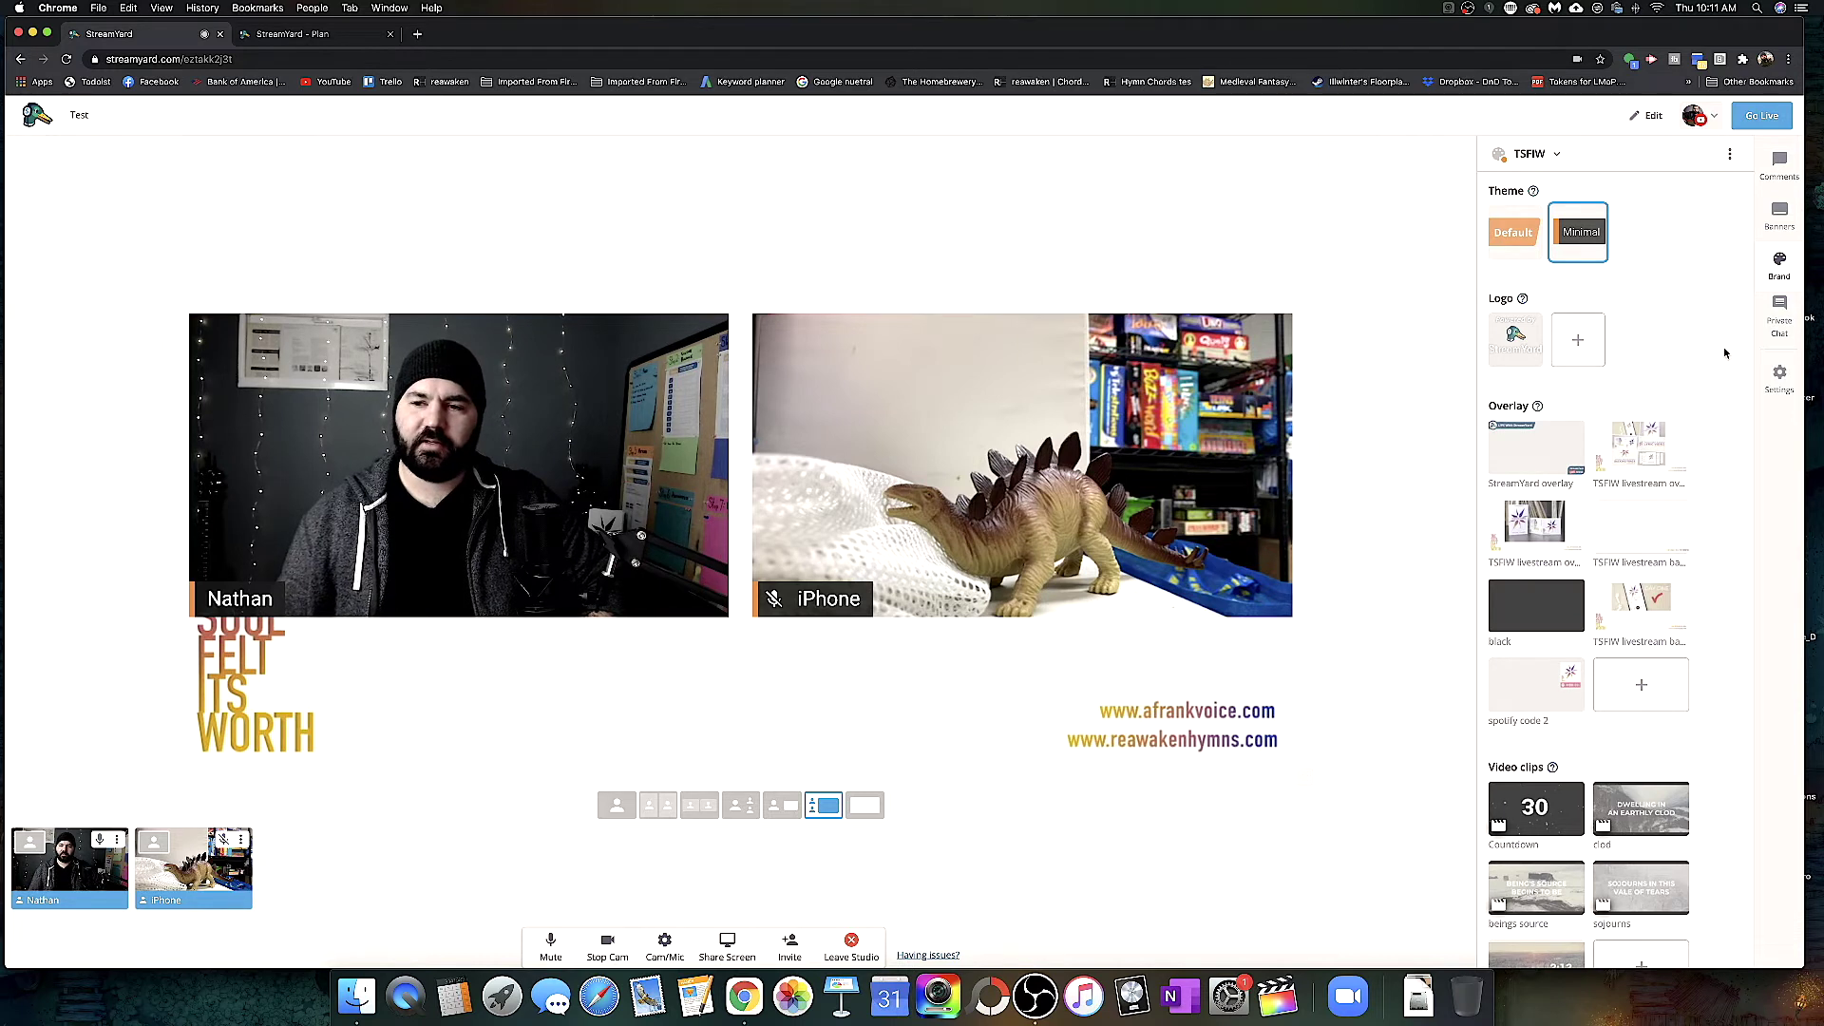
scroll(1663, 371, down, 1)
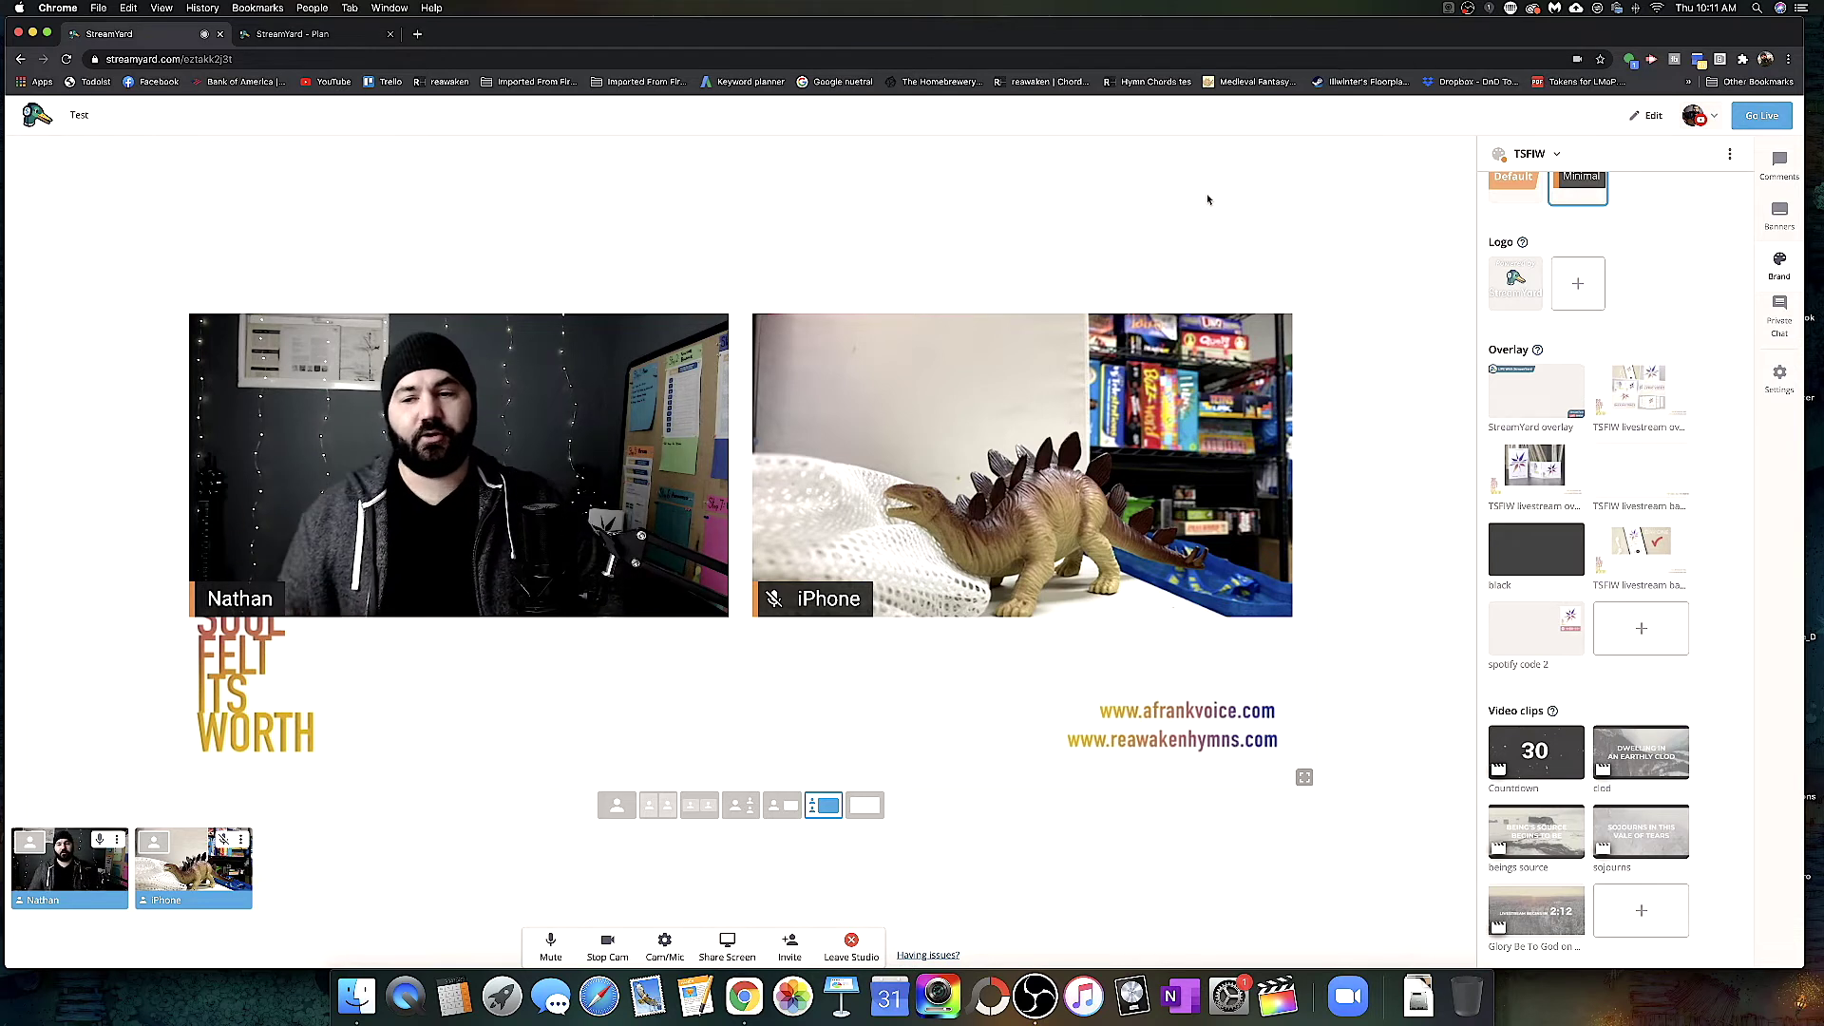
scroll(1577, 285, down, 1)
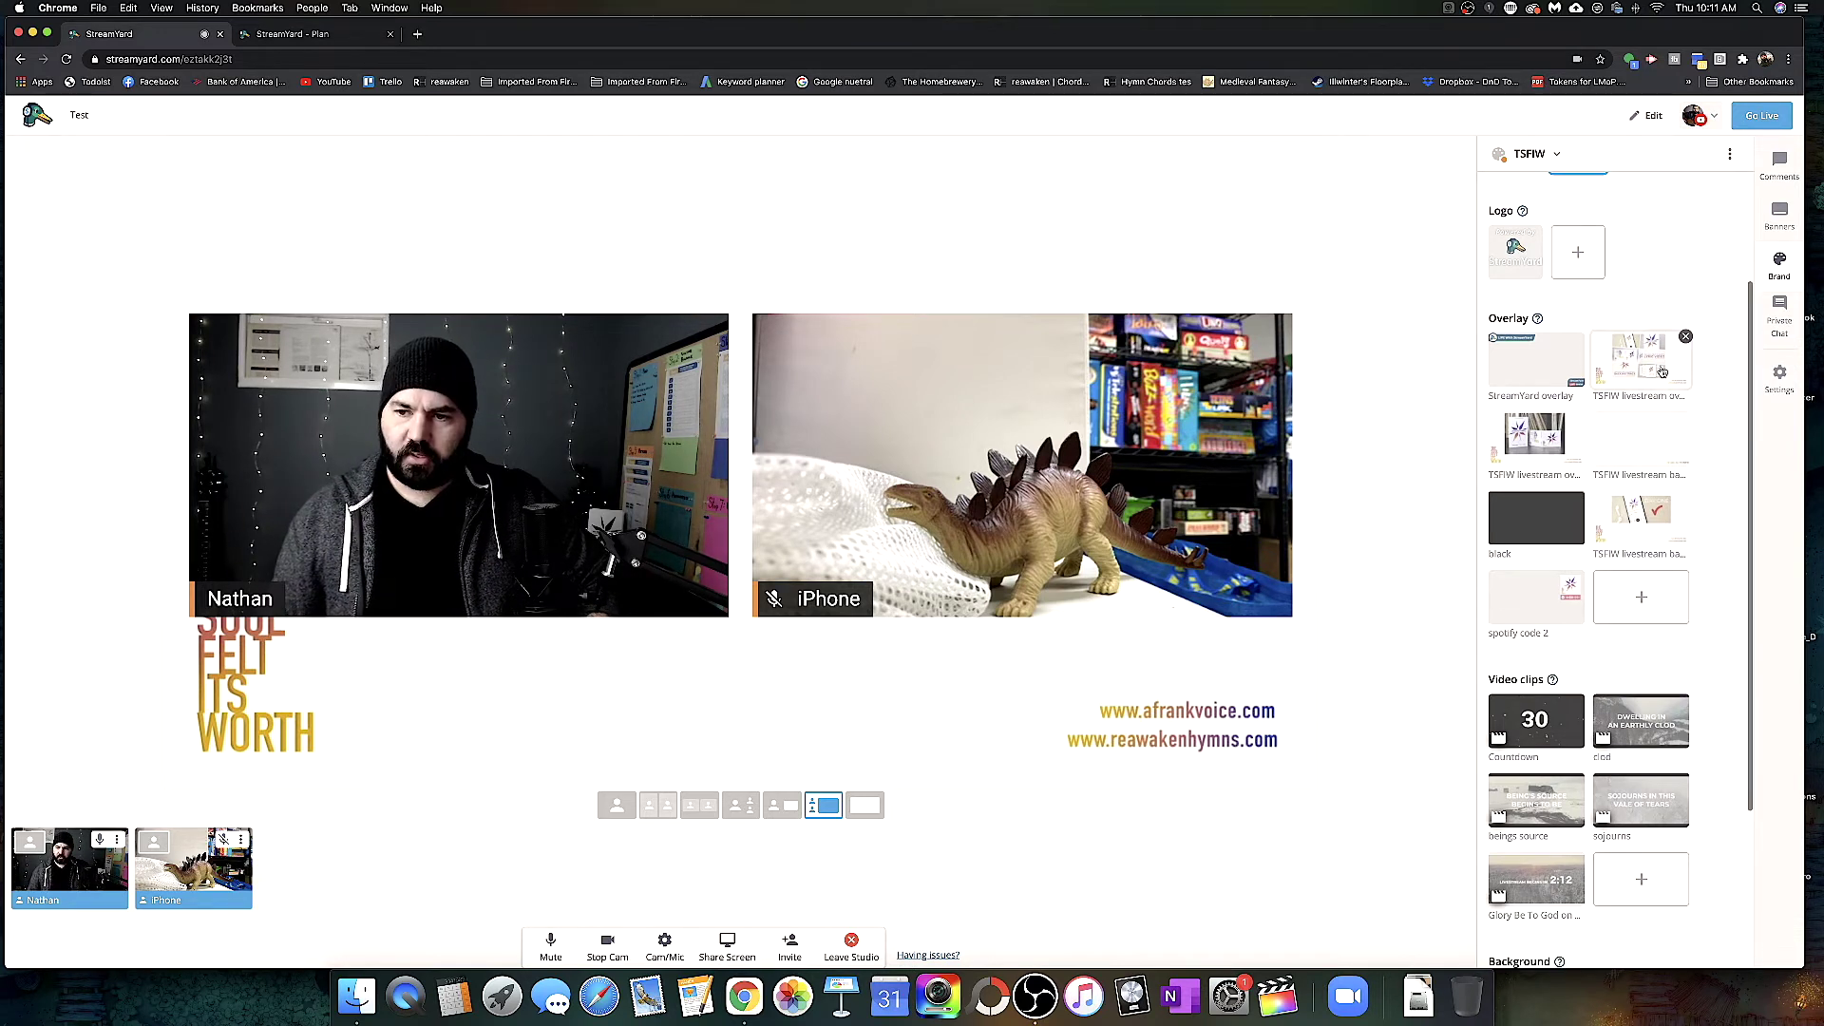
- Try the StreamYard, product collage, book-and-CD and DAY ONE overlays, ending on spotify code 2
click(1536, 369)
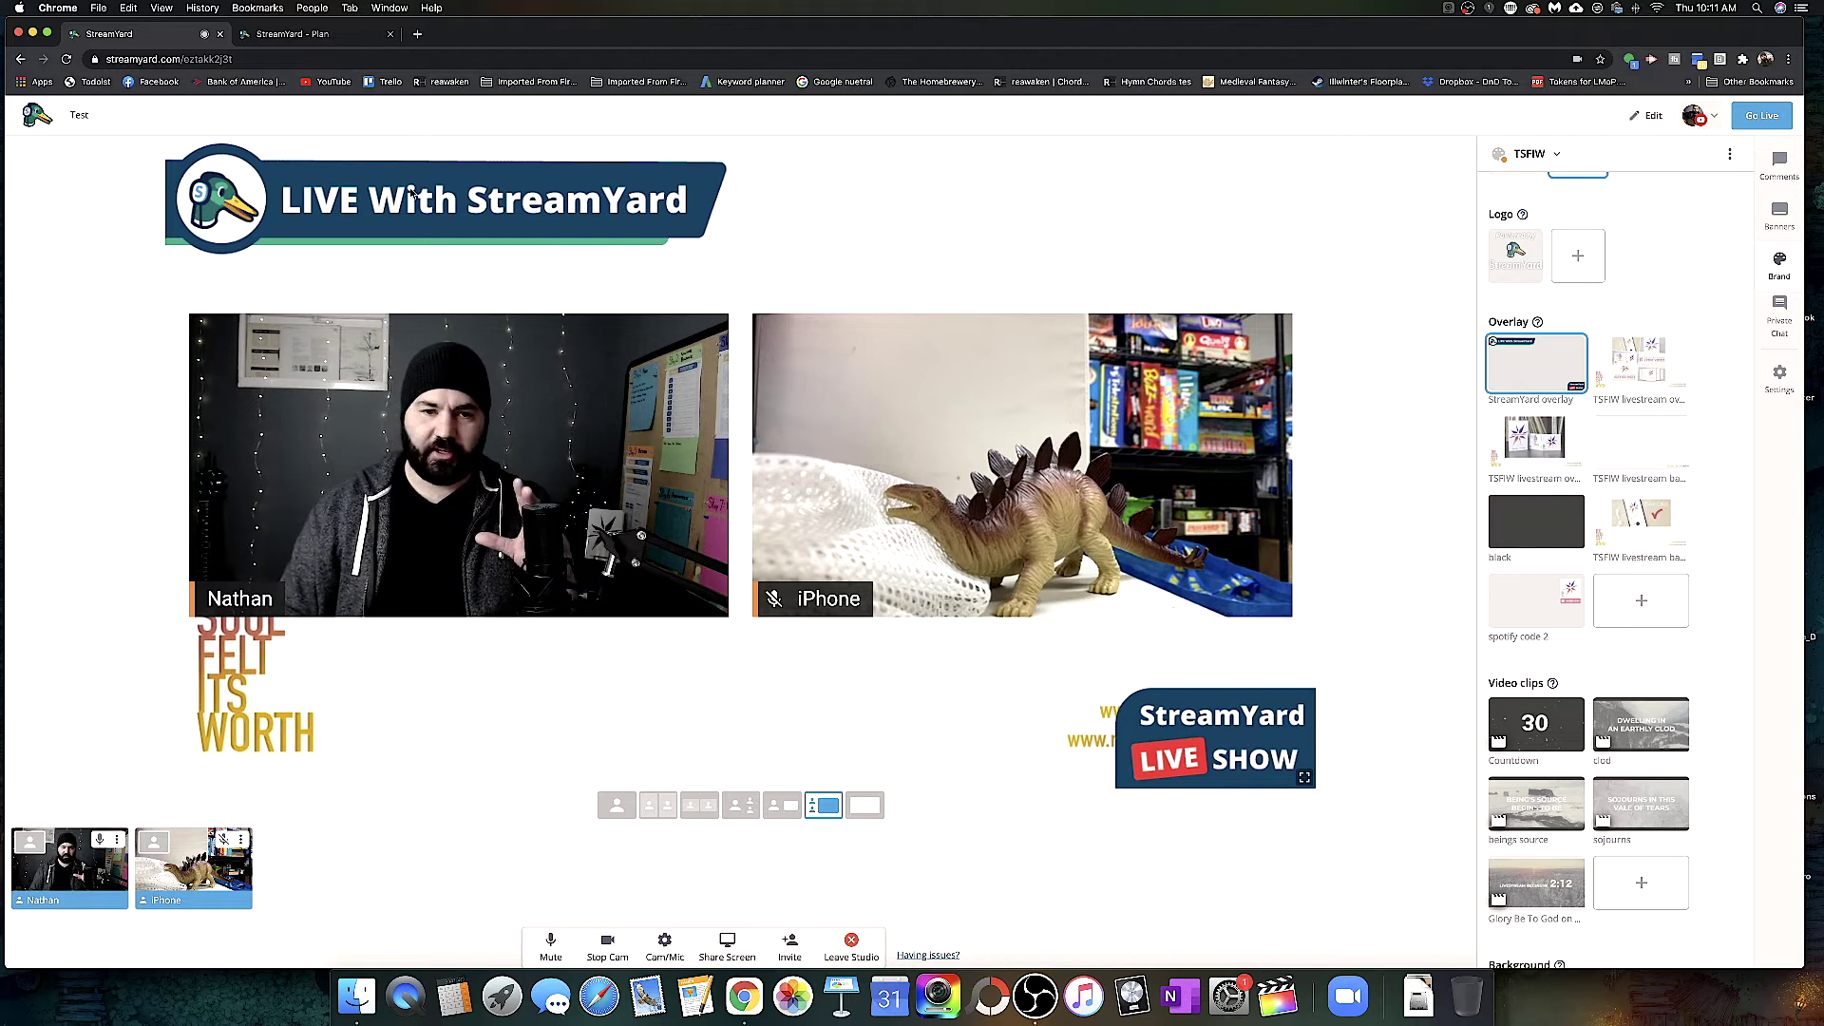
mouse_move(1626, 359)
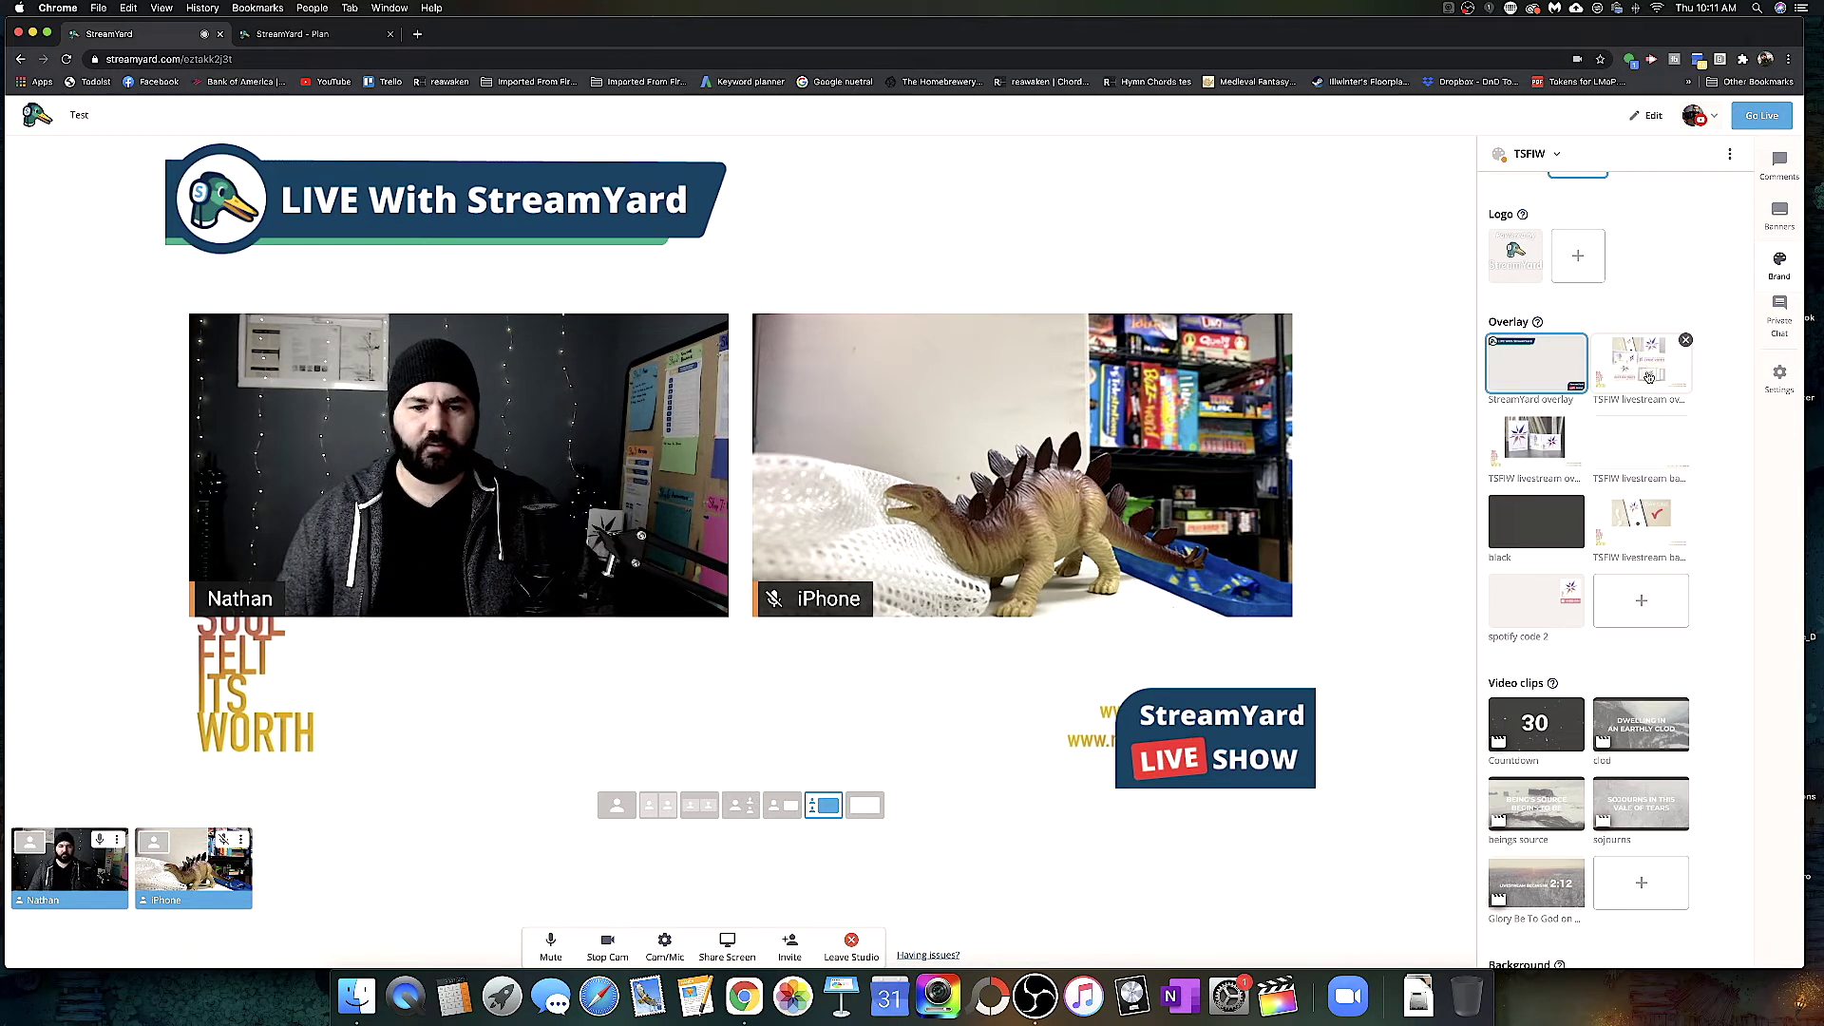
click(1650, 378)
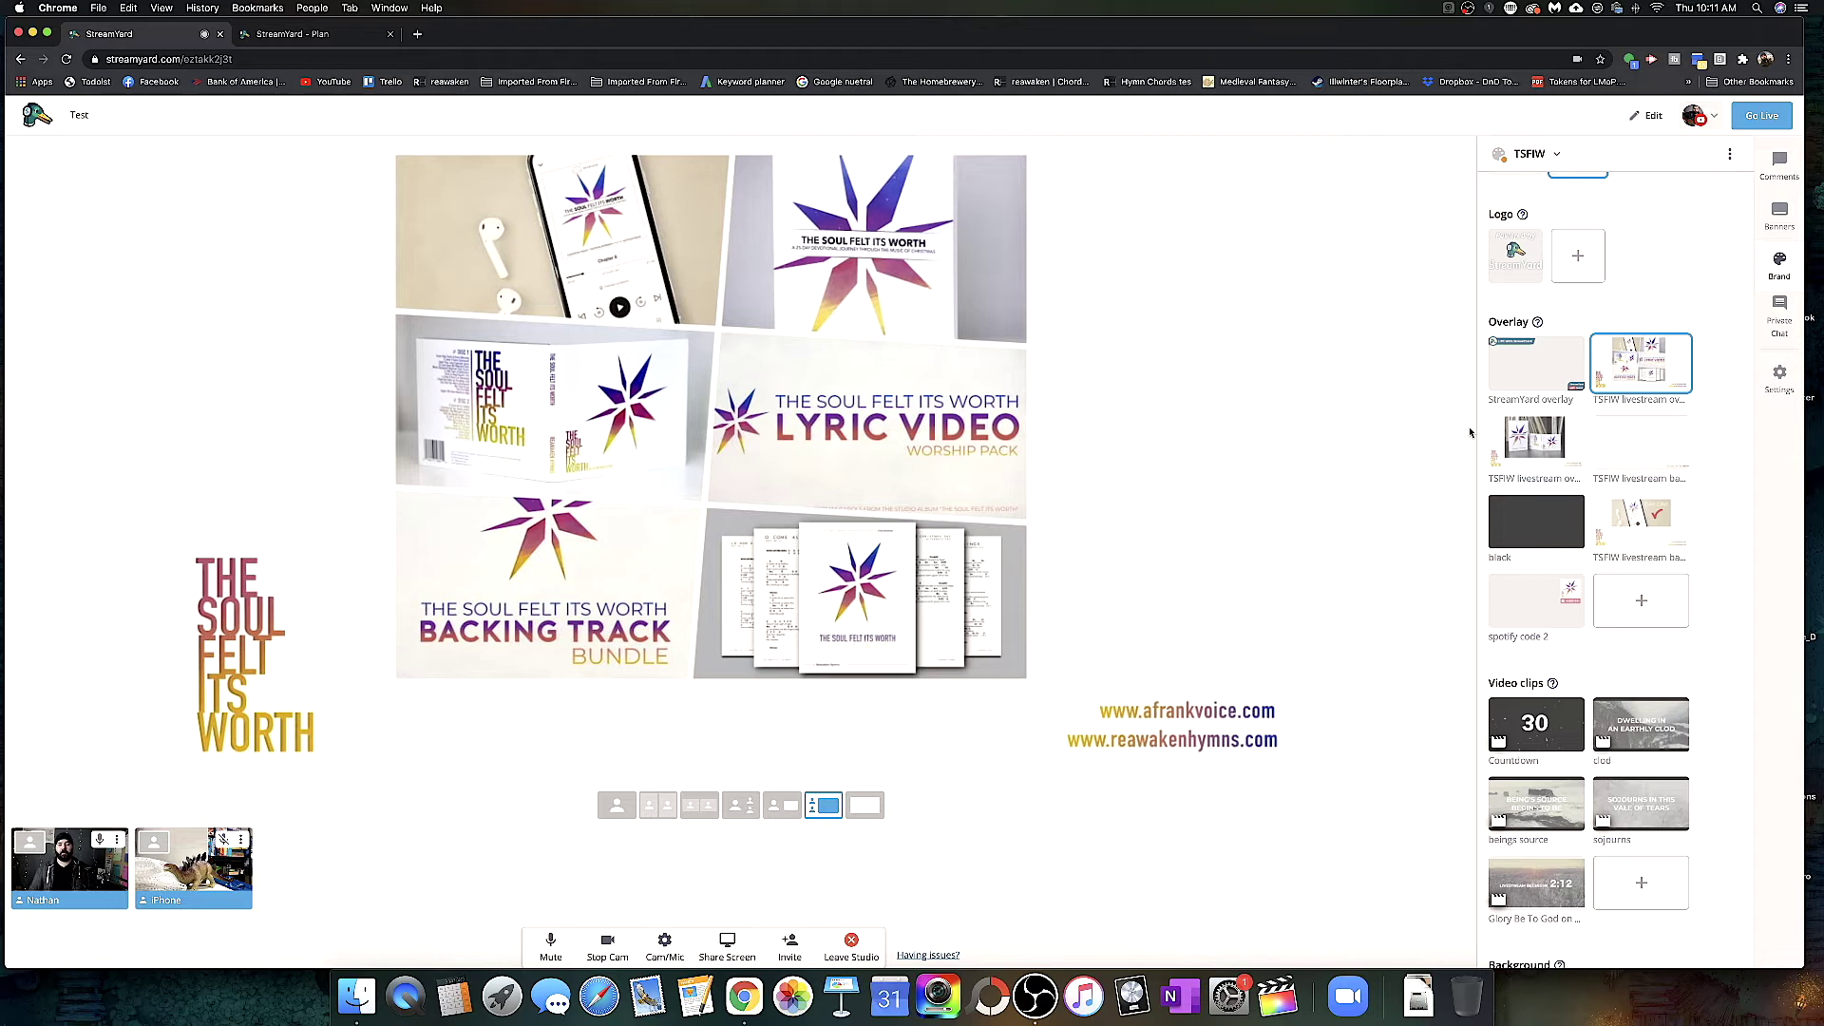
click(1543, 451)
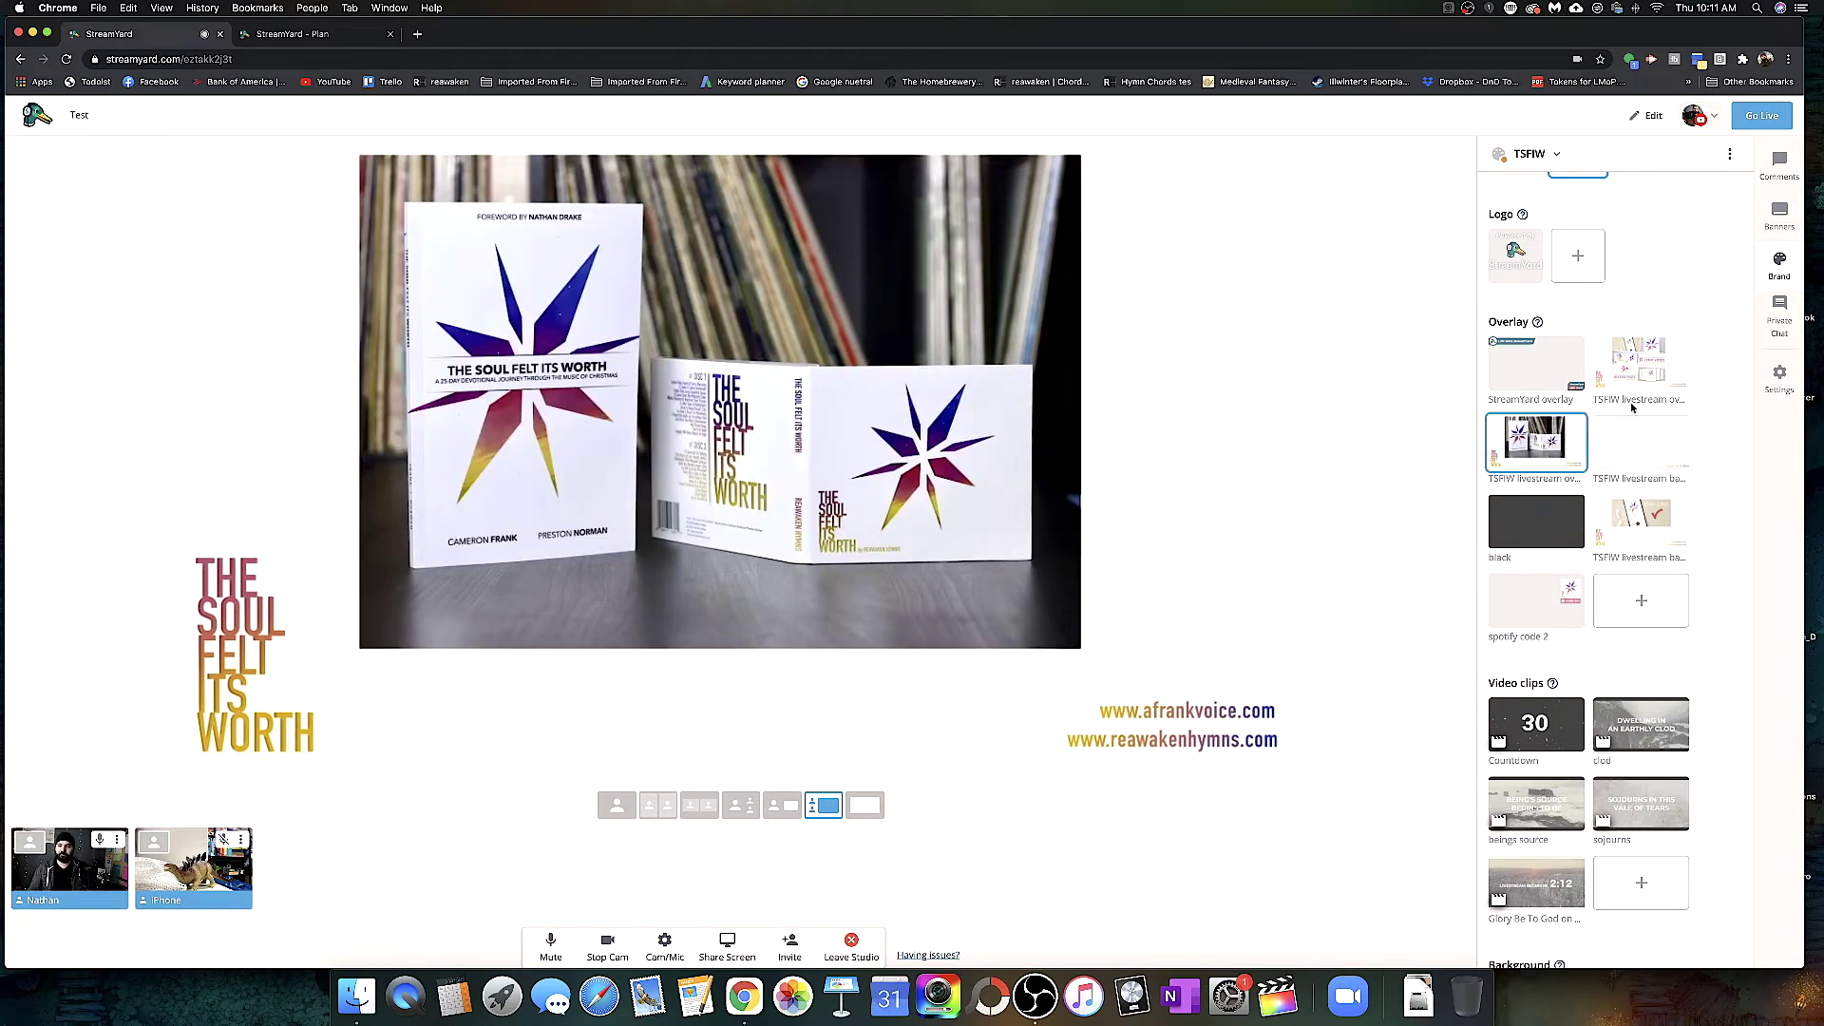
click(1641, 362)
click(1633, 458)
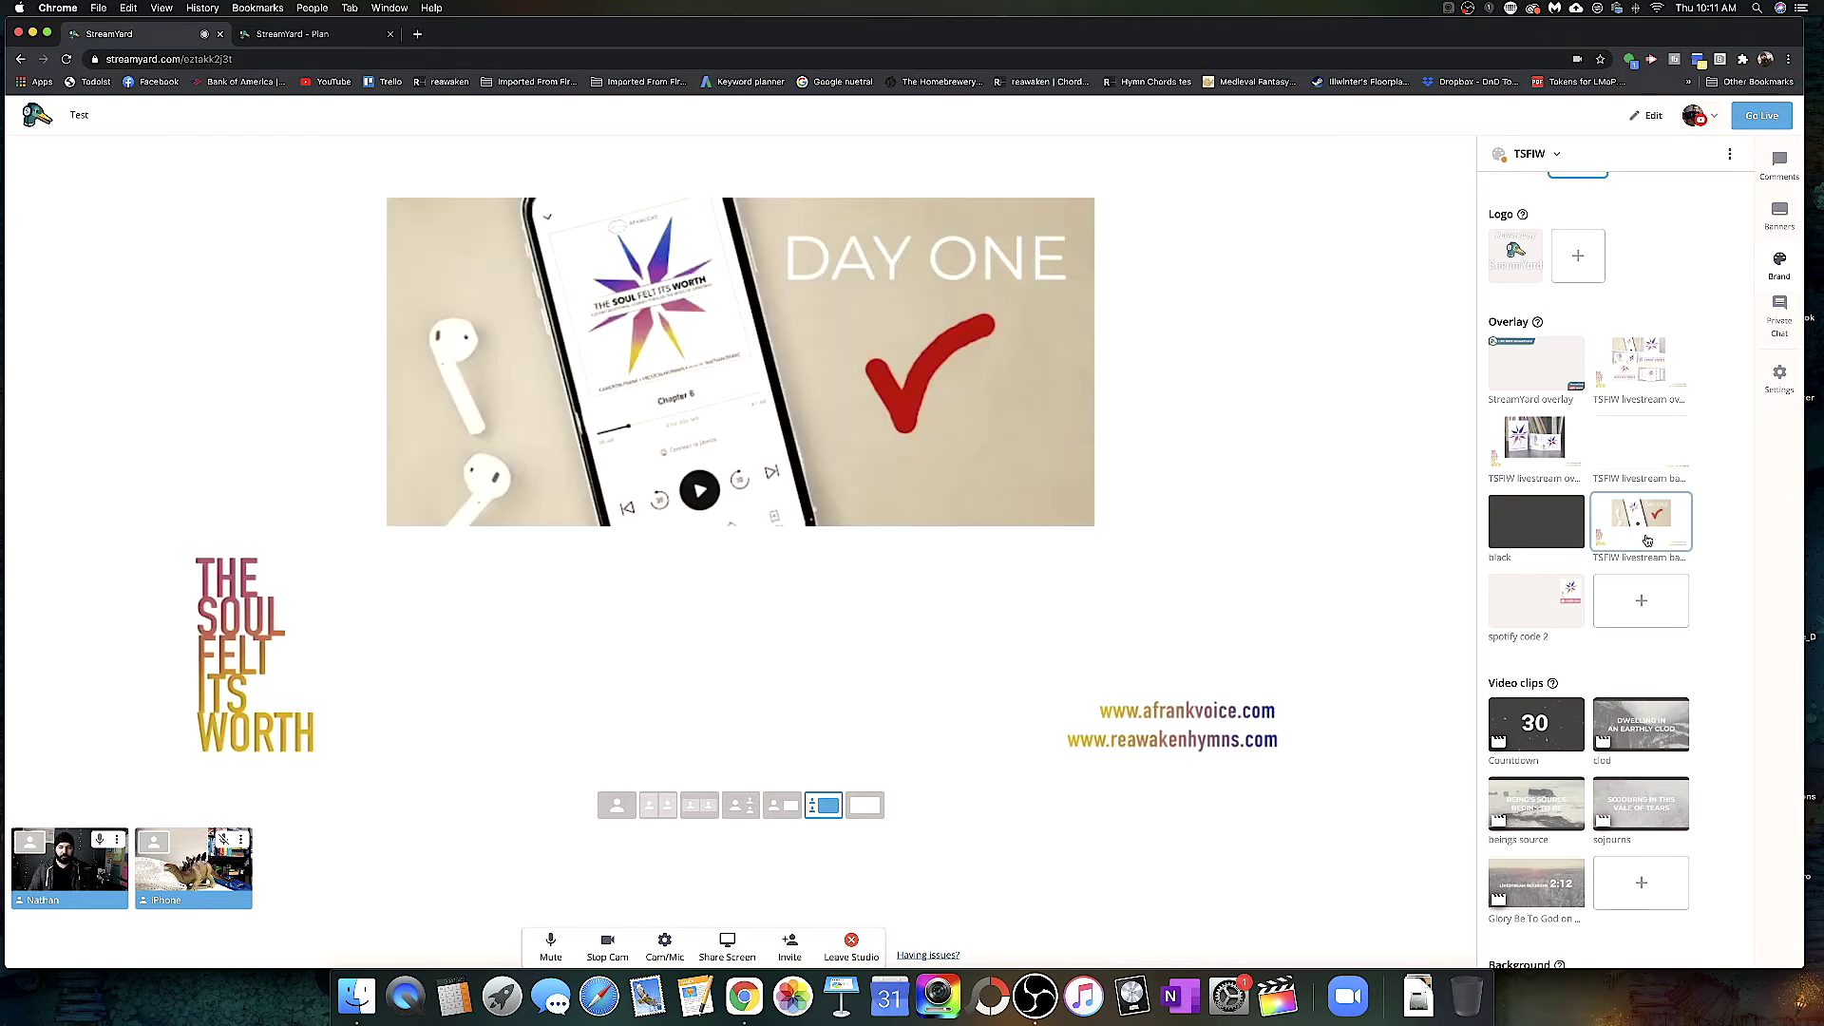
click(1539, 600)
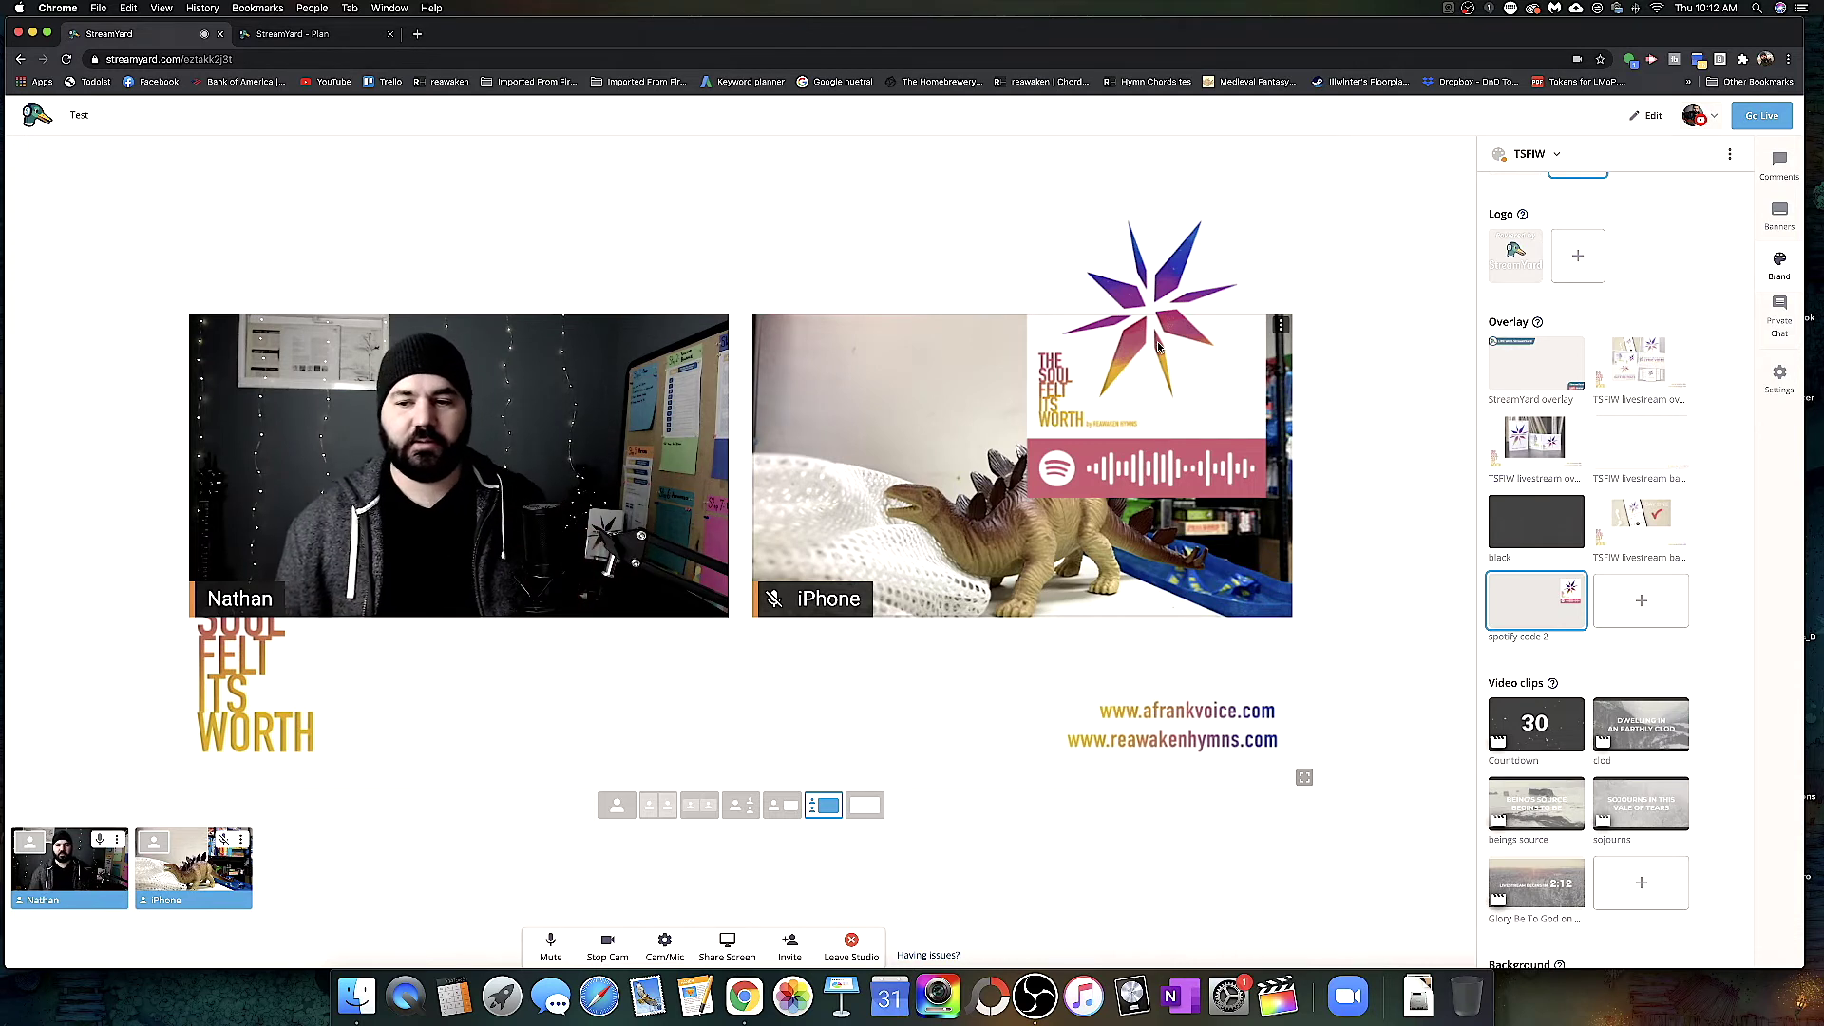
- Remove the Spotify code 2 overlay and play the livestream countdown clip on stage
click(1536, 600)
scroll(1615, 551, down, 3)
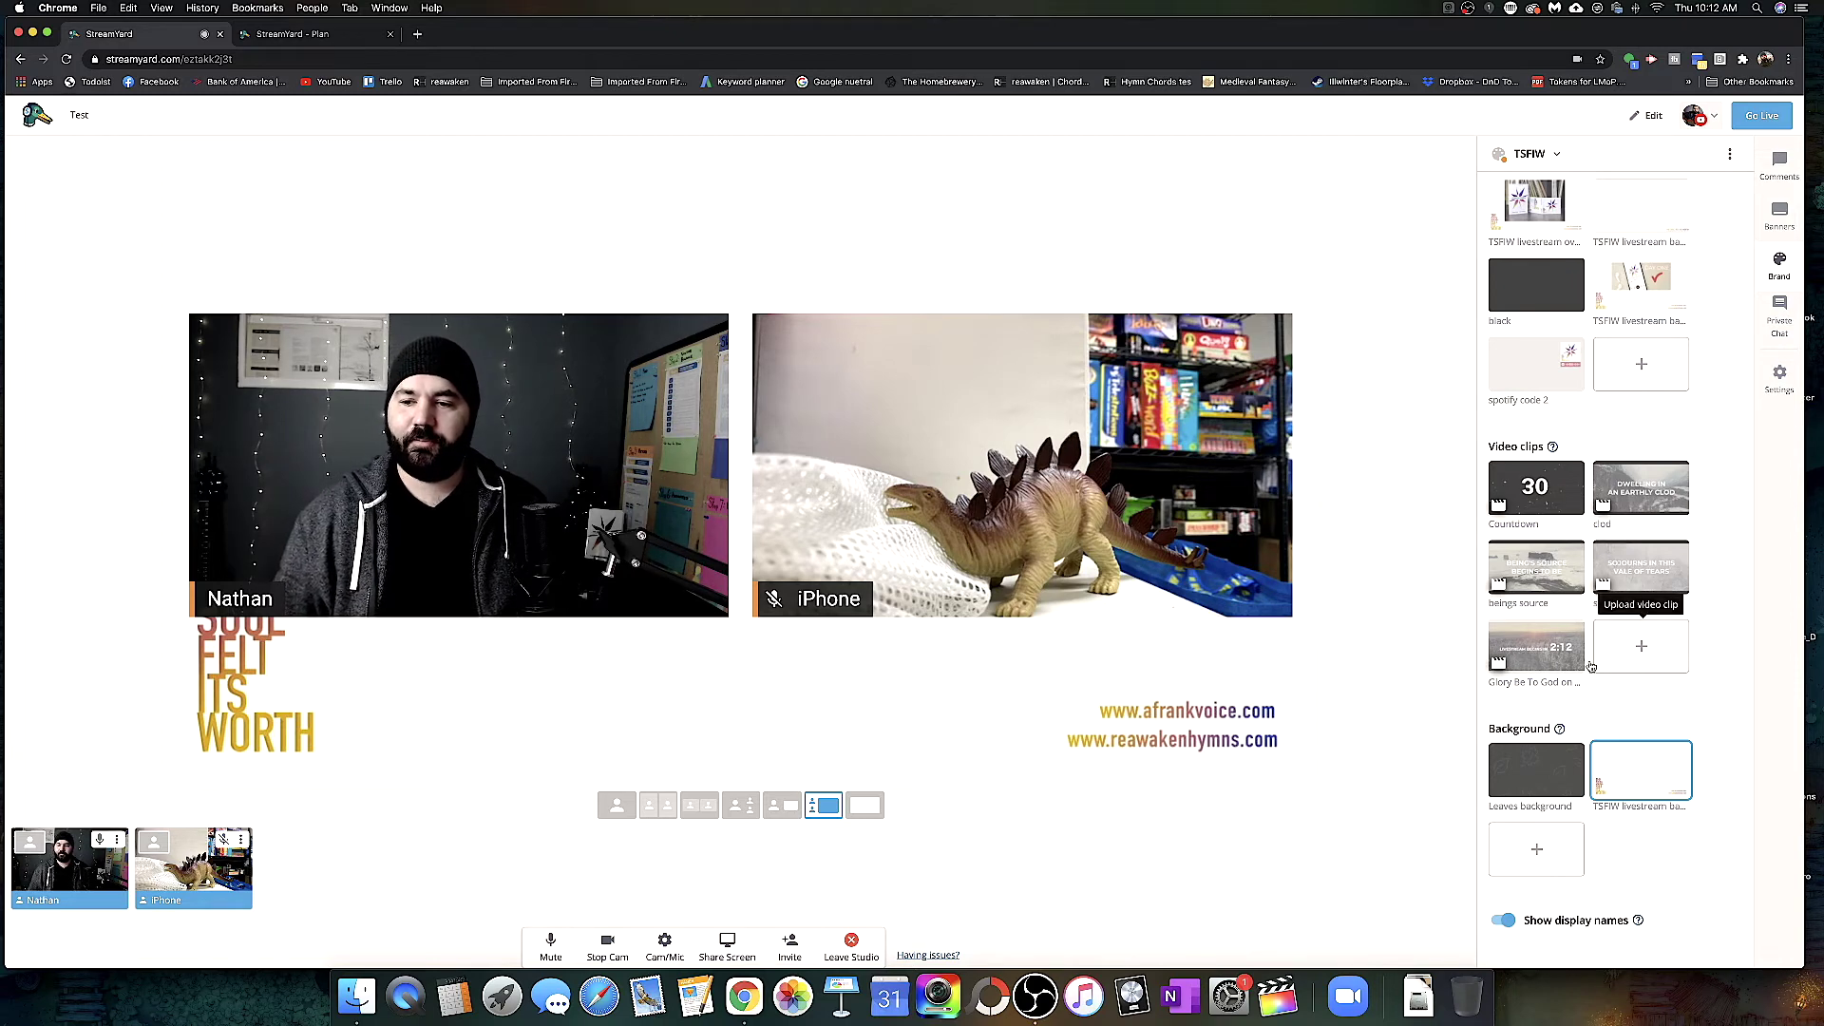
click(1555, 653)
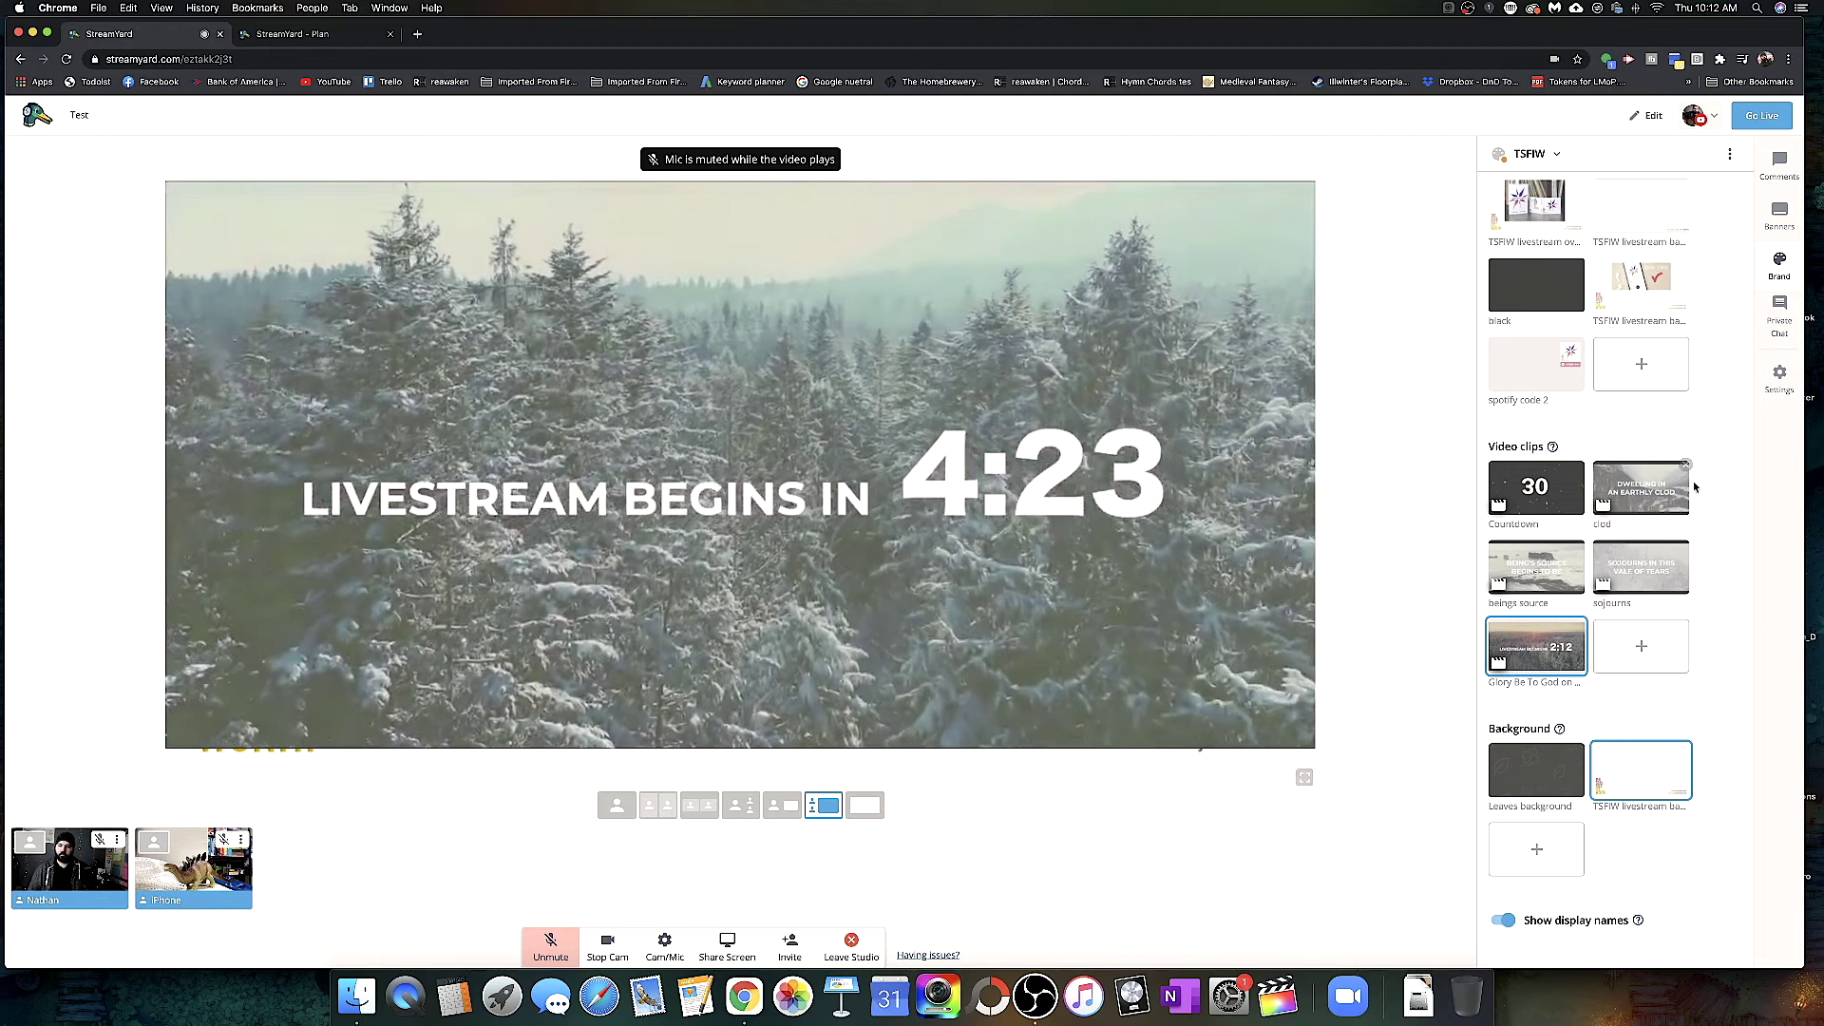
- Preview the beings source and sojourns clips, then stop playback to return to the cameras
click(1531, 567)
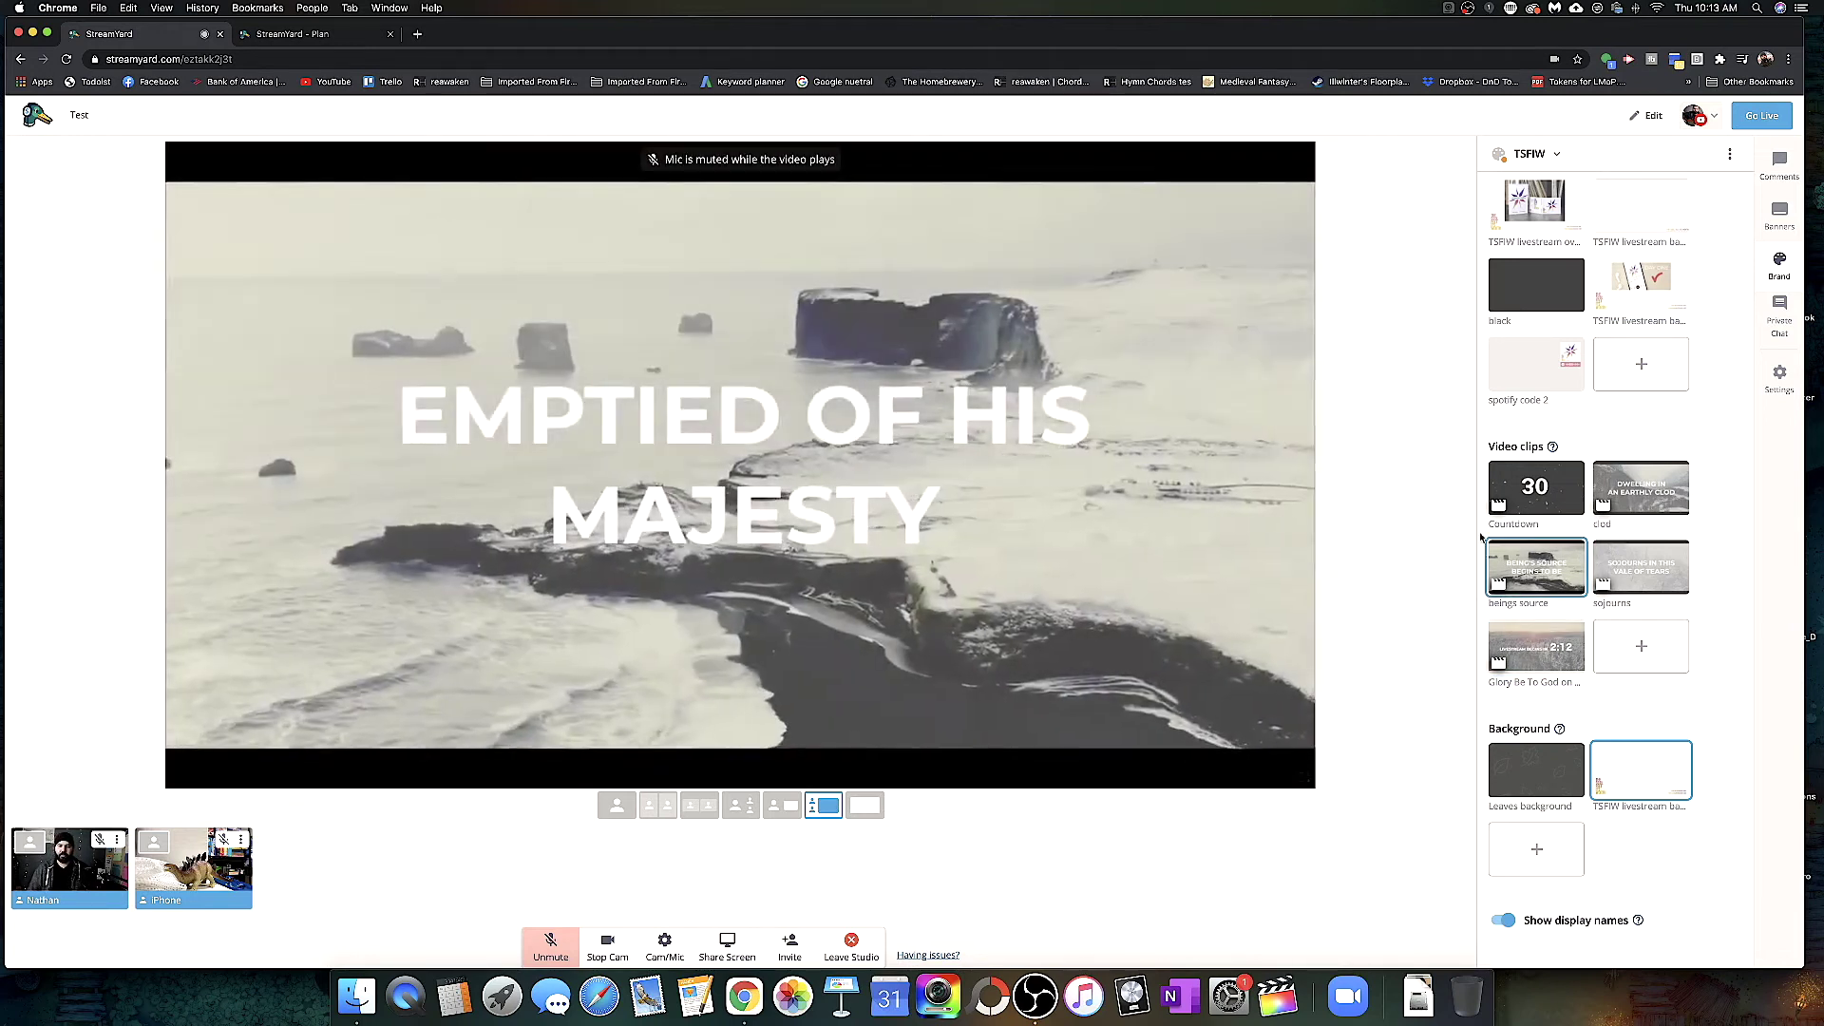
right_click(1665, 571)
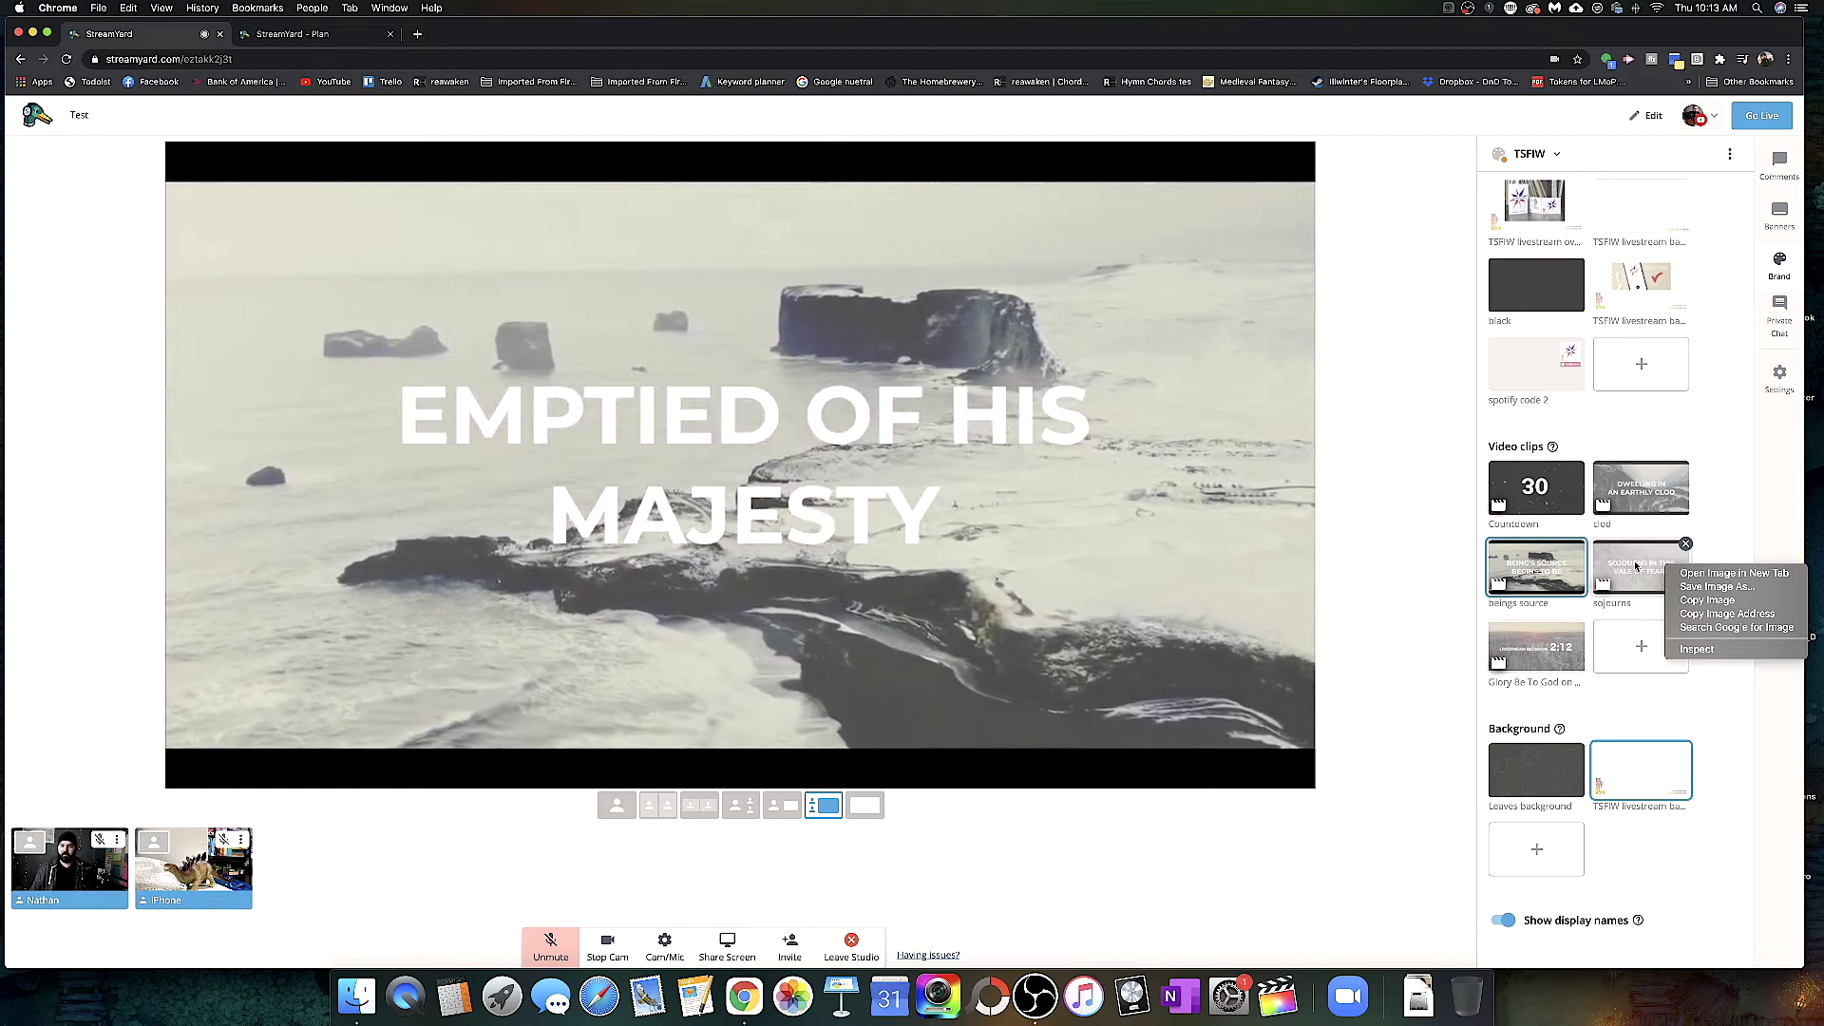
click(1636, 568)
click(1638, 573)
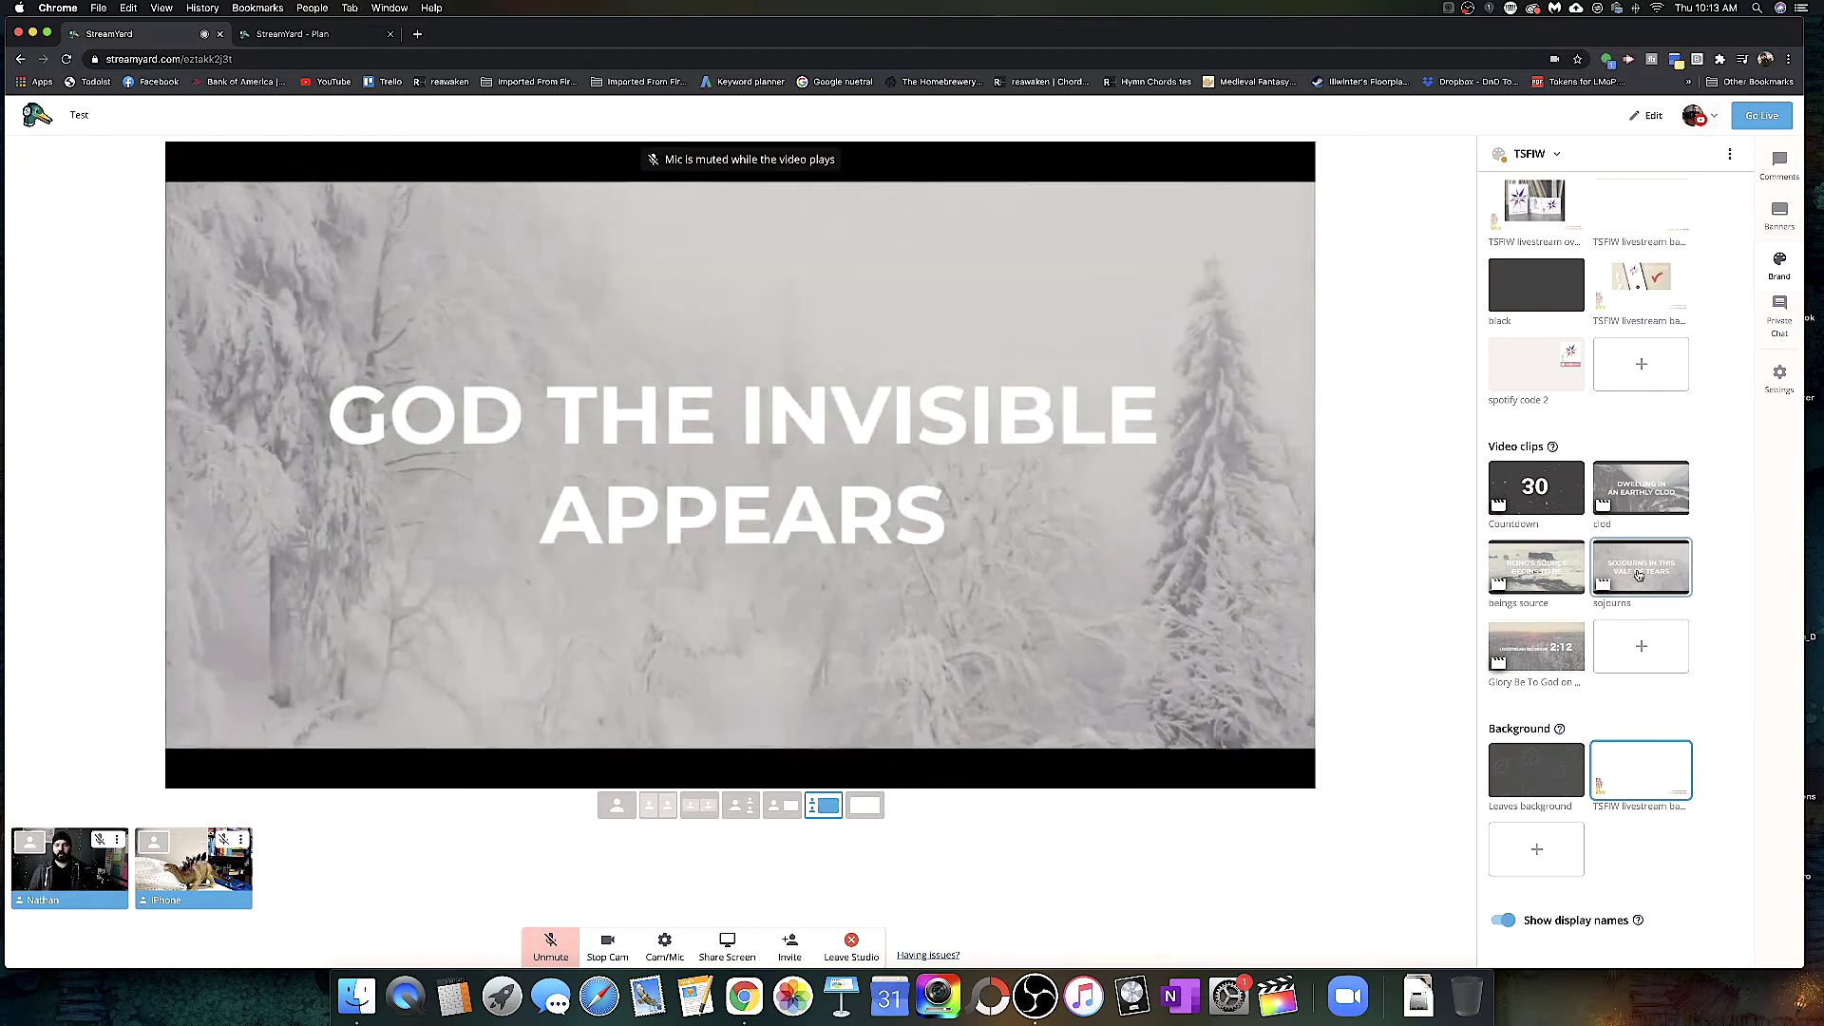
click(1652, 567)
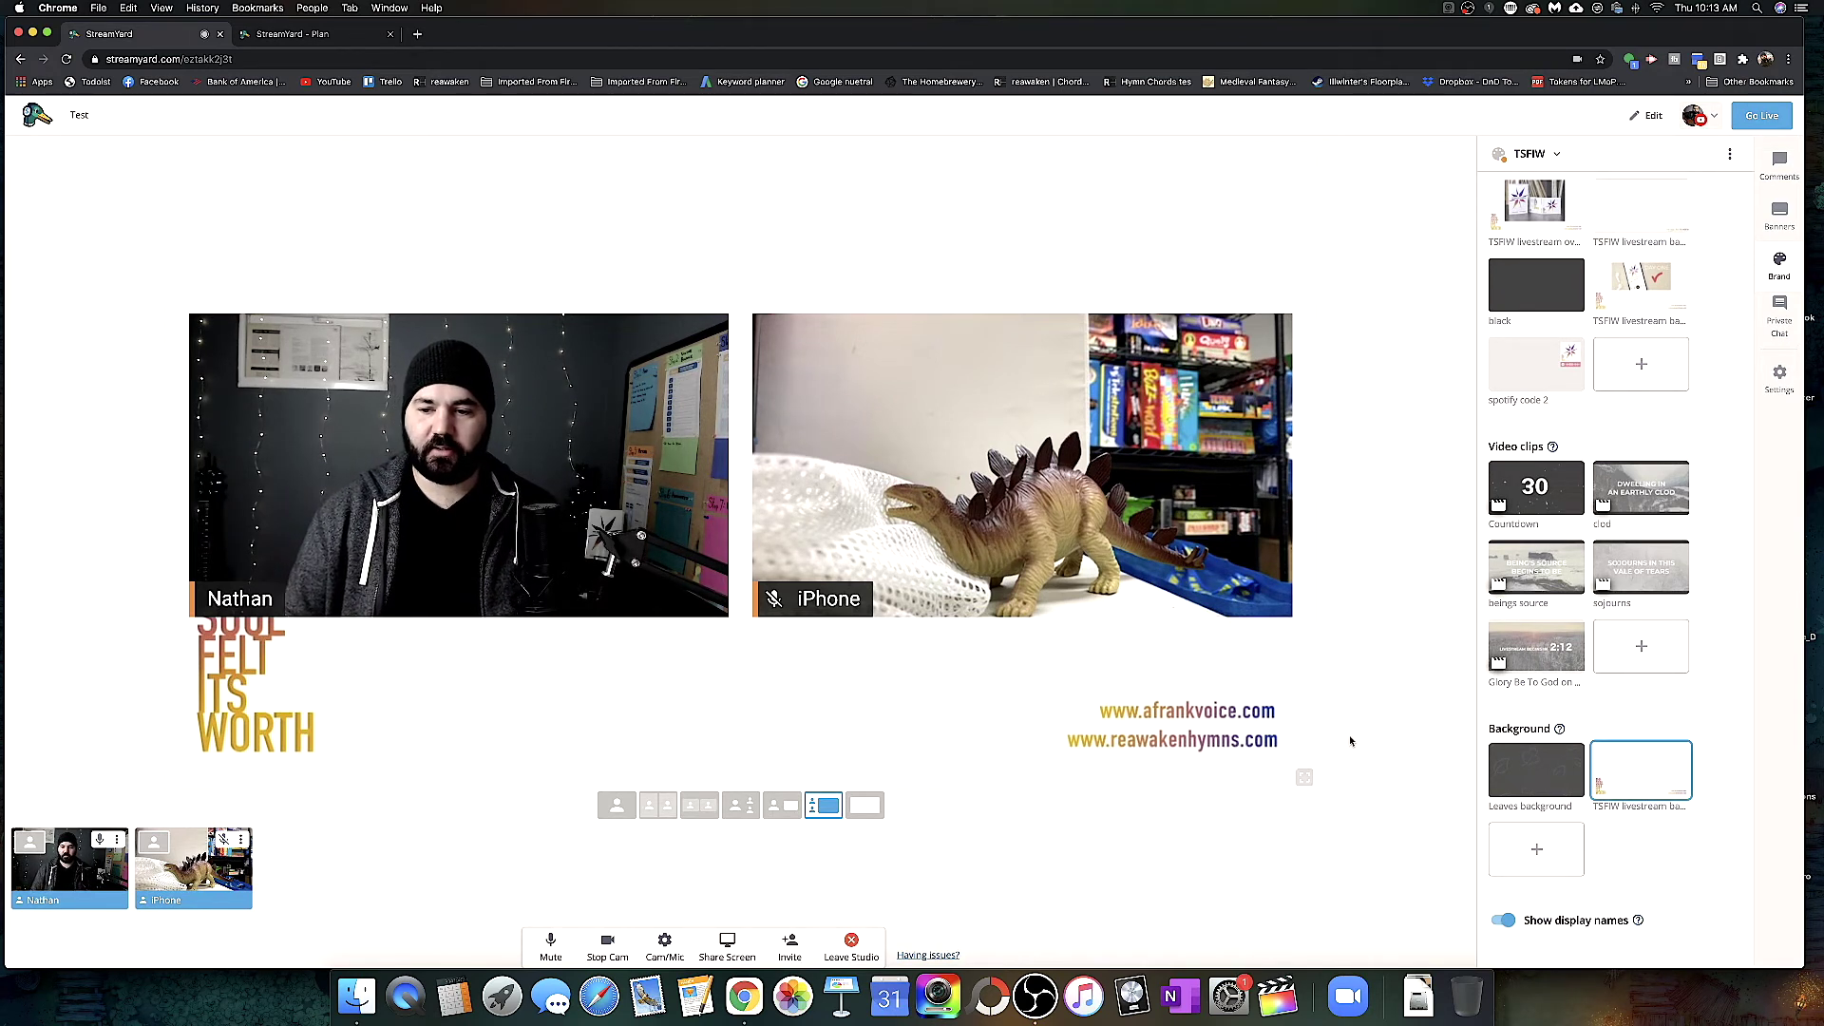
click(1559, 772)
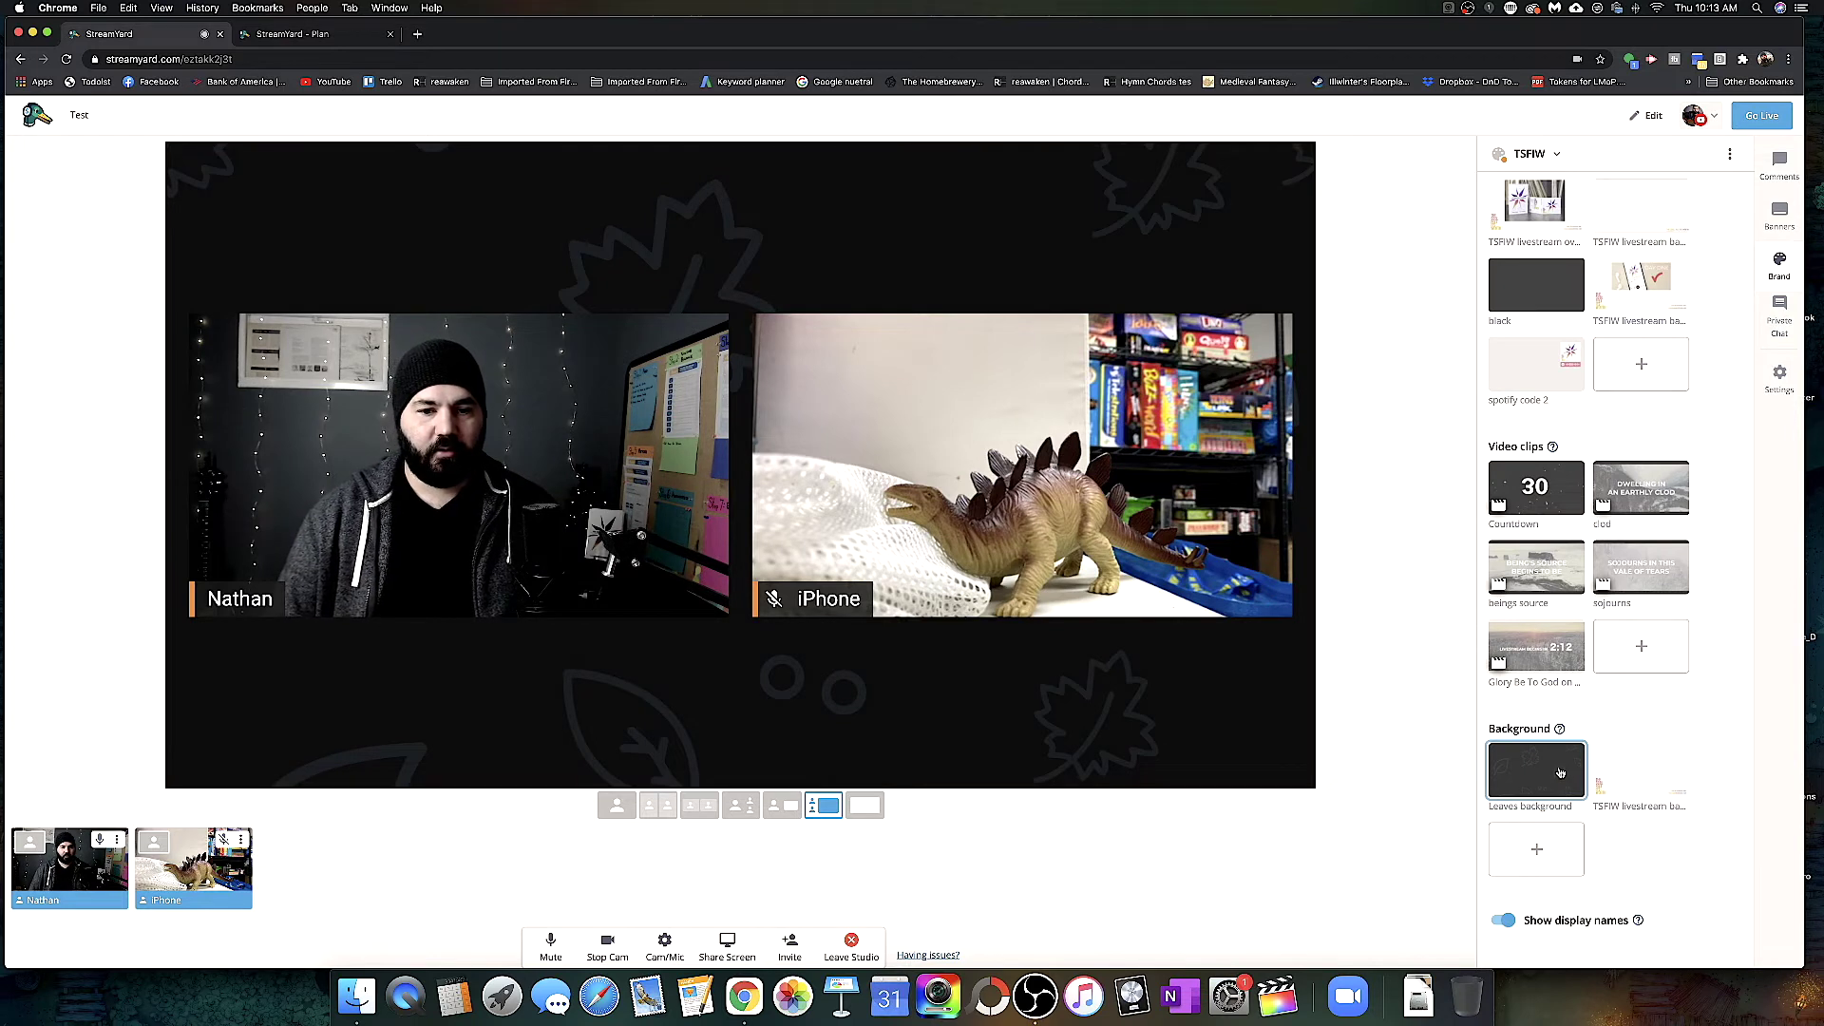
click(1560, 772)
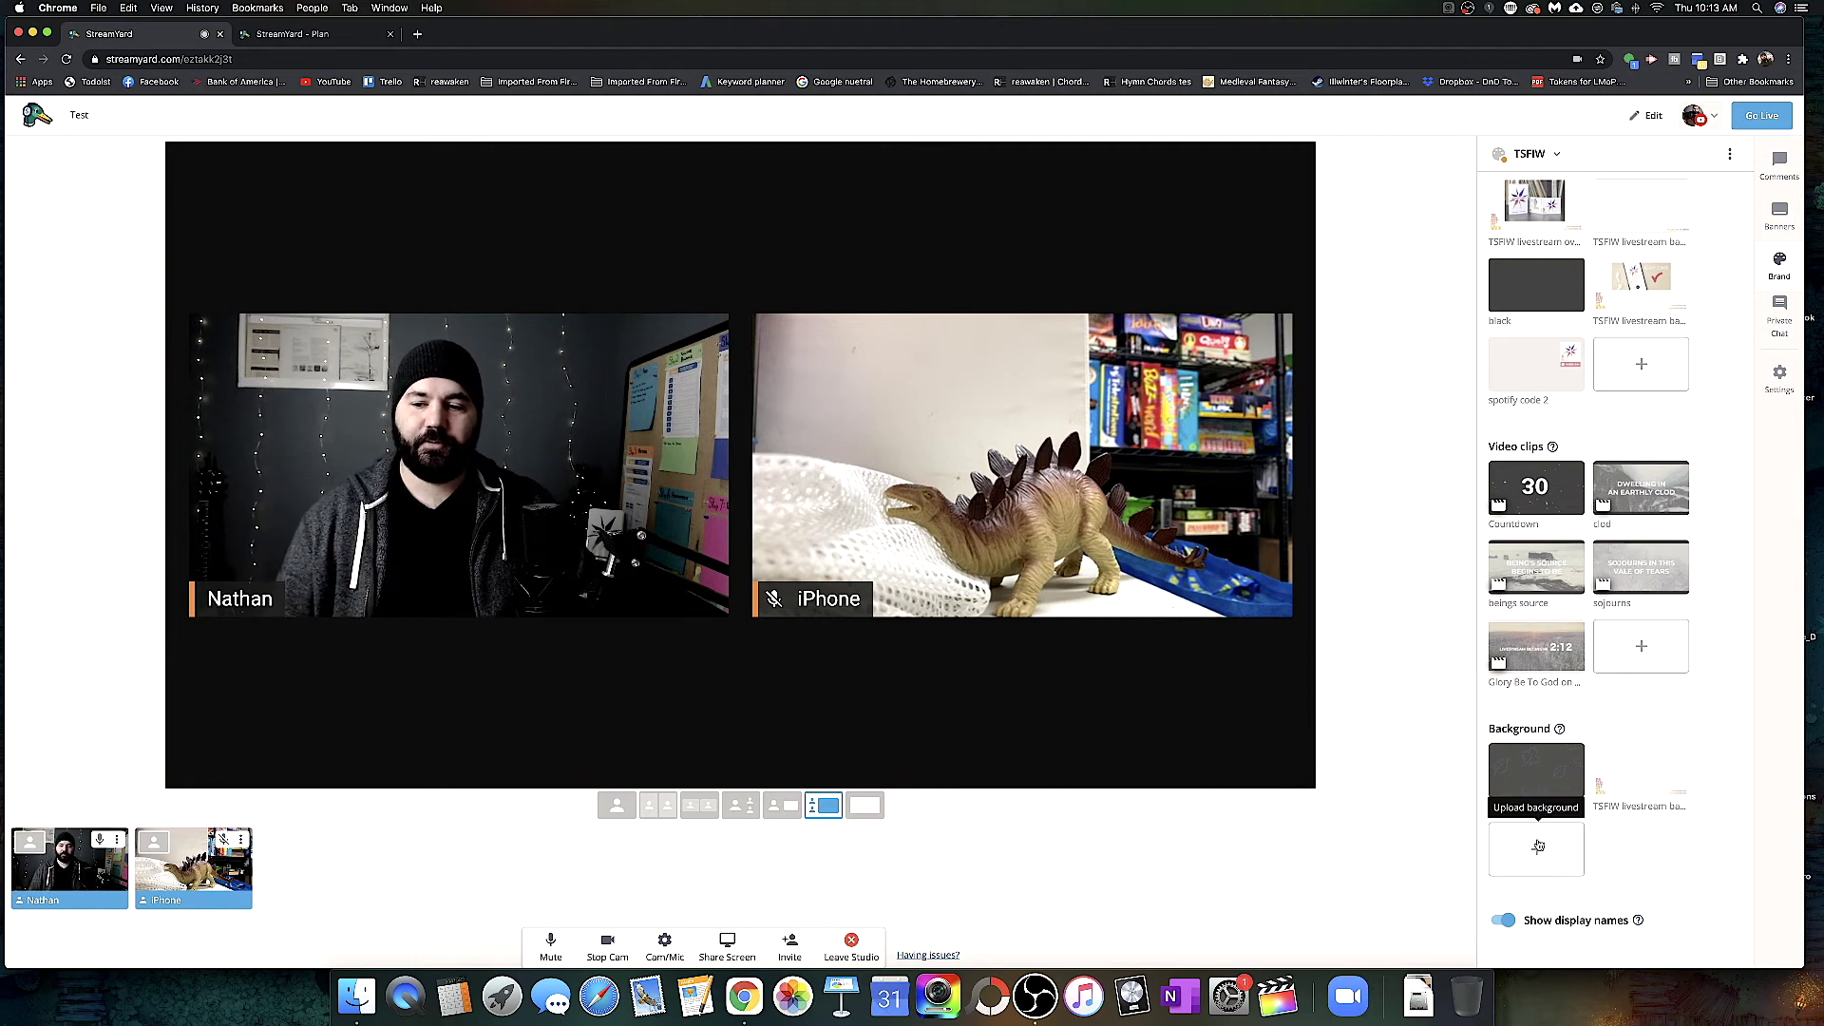
click(1642, 784)
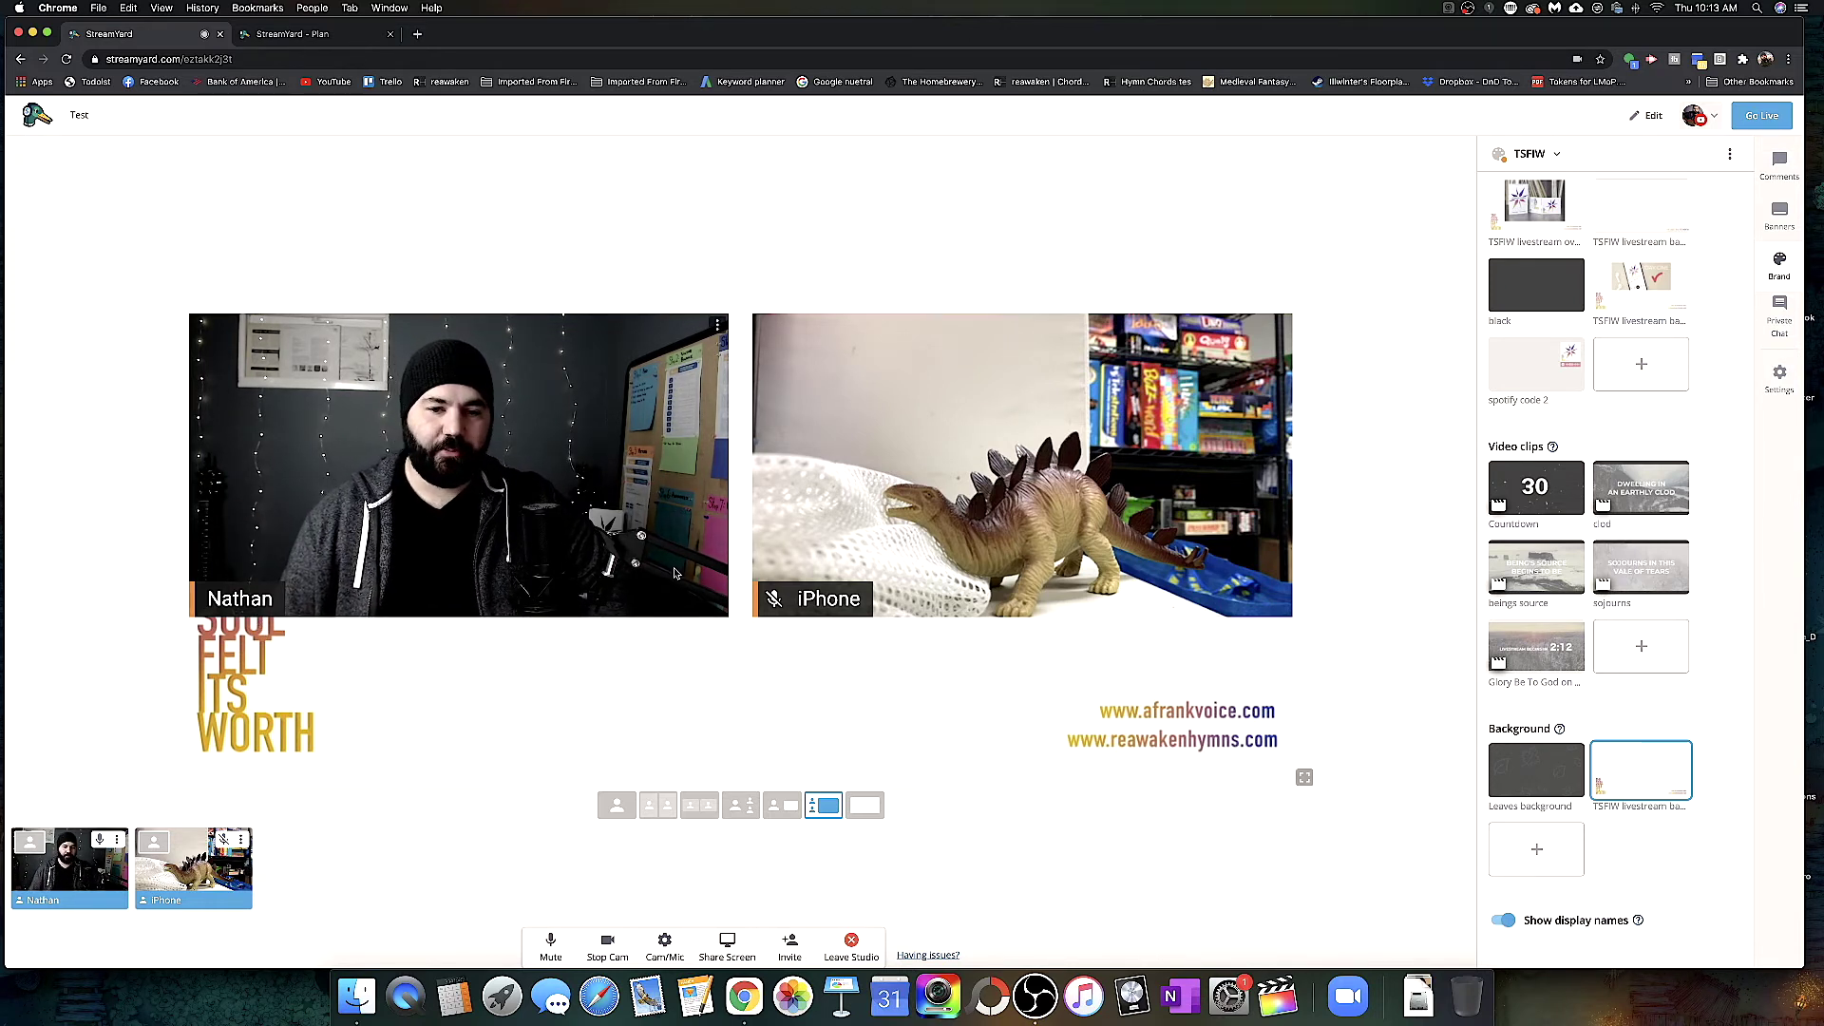
click(1781, 313)
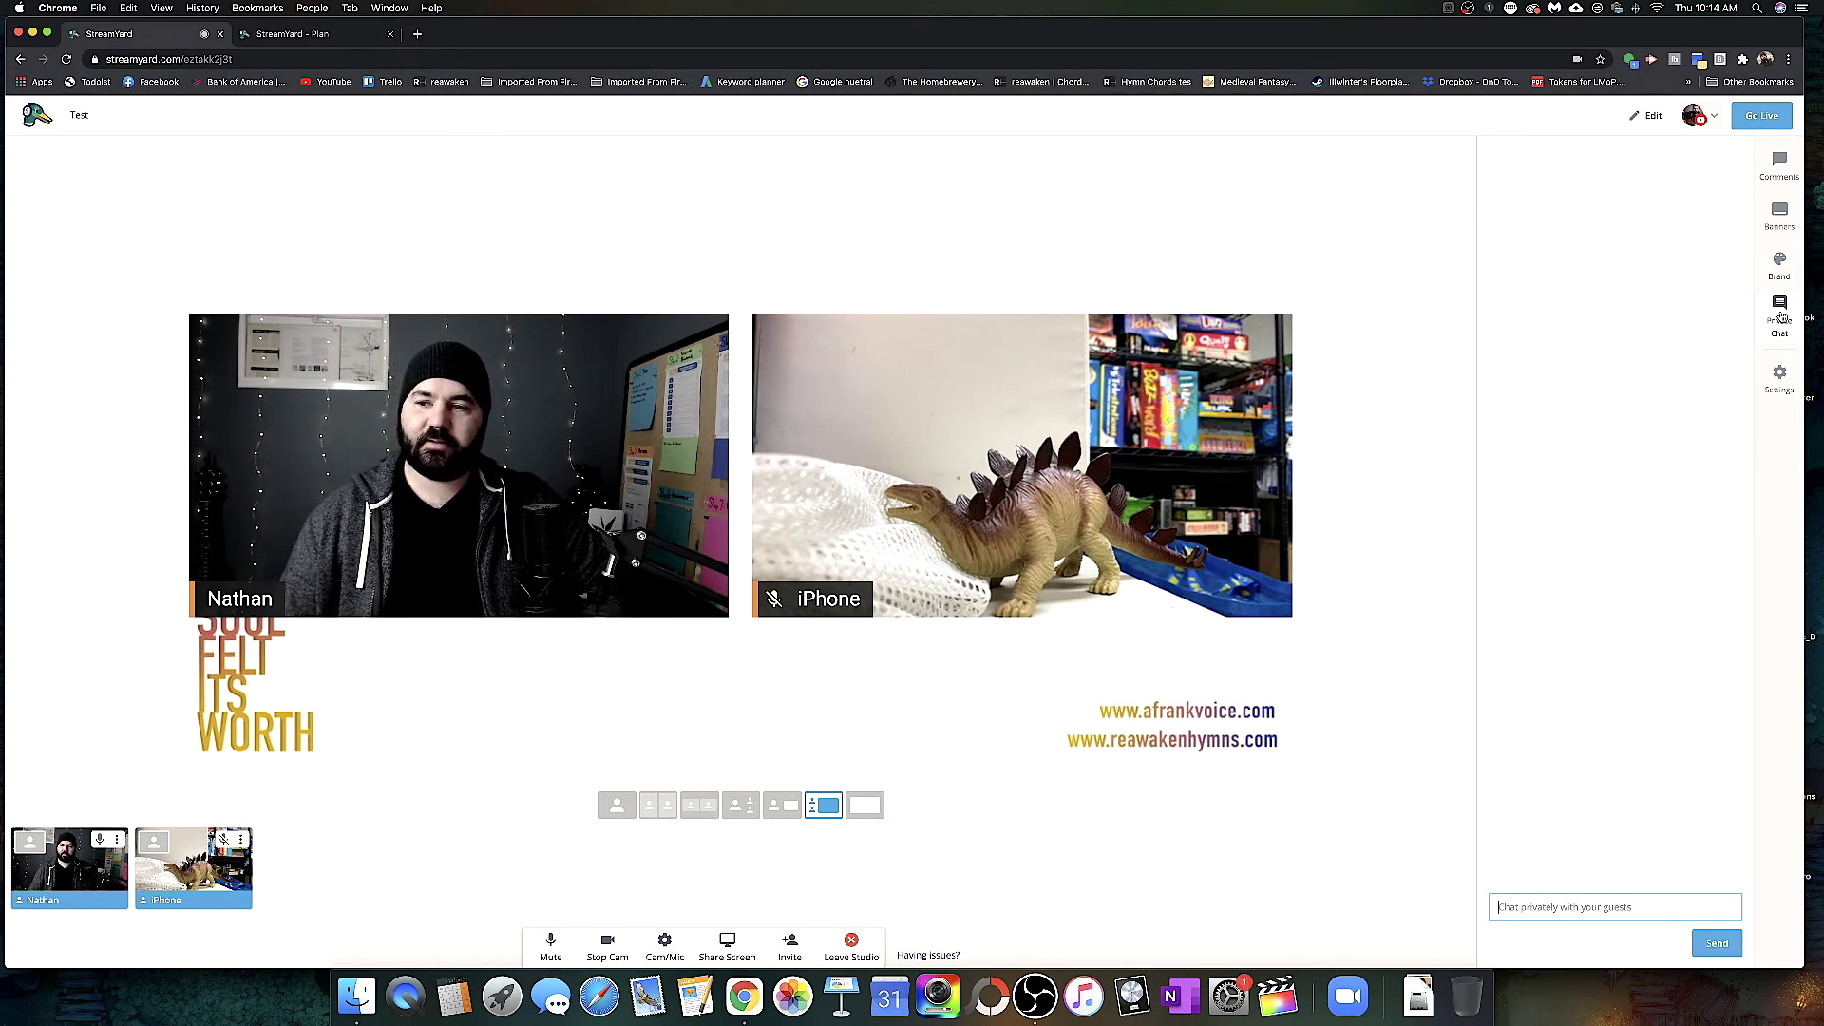
- Place the cursor in the Private Chat's 'Chat privately with your guests' message box
click(1601, 906)
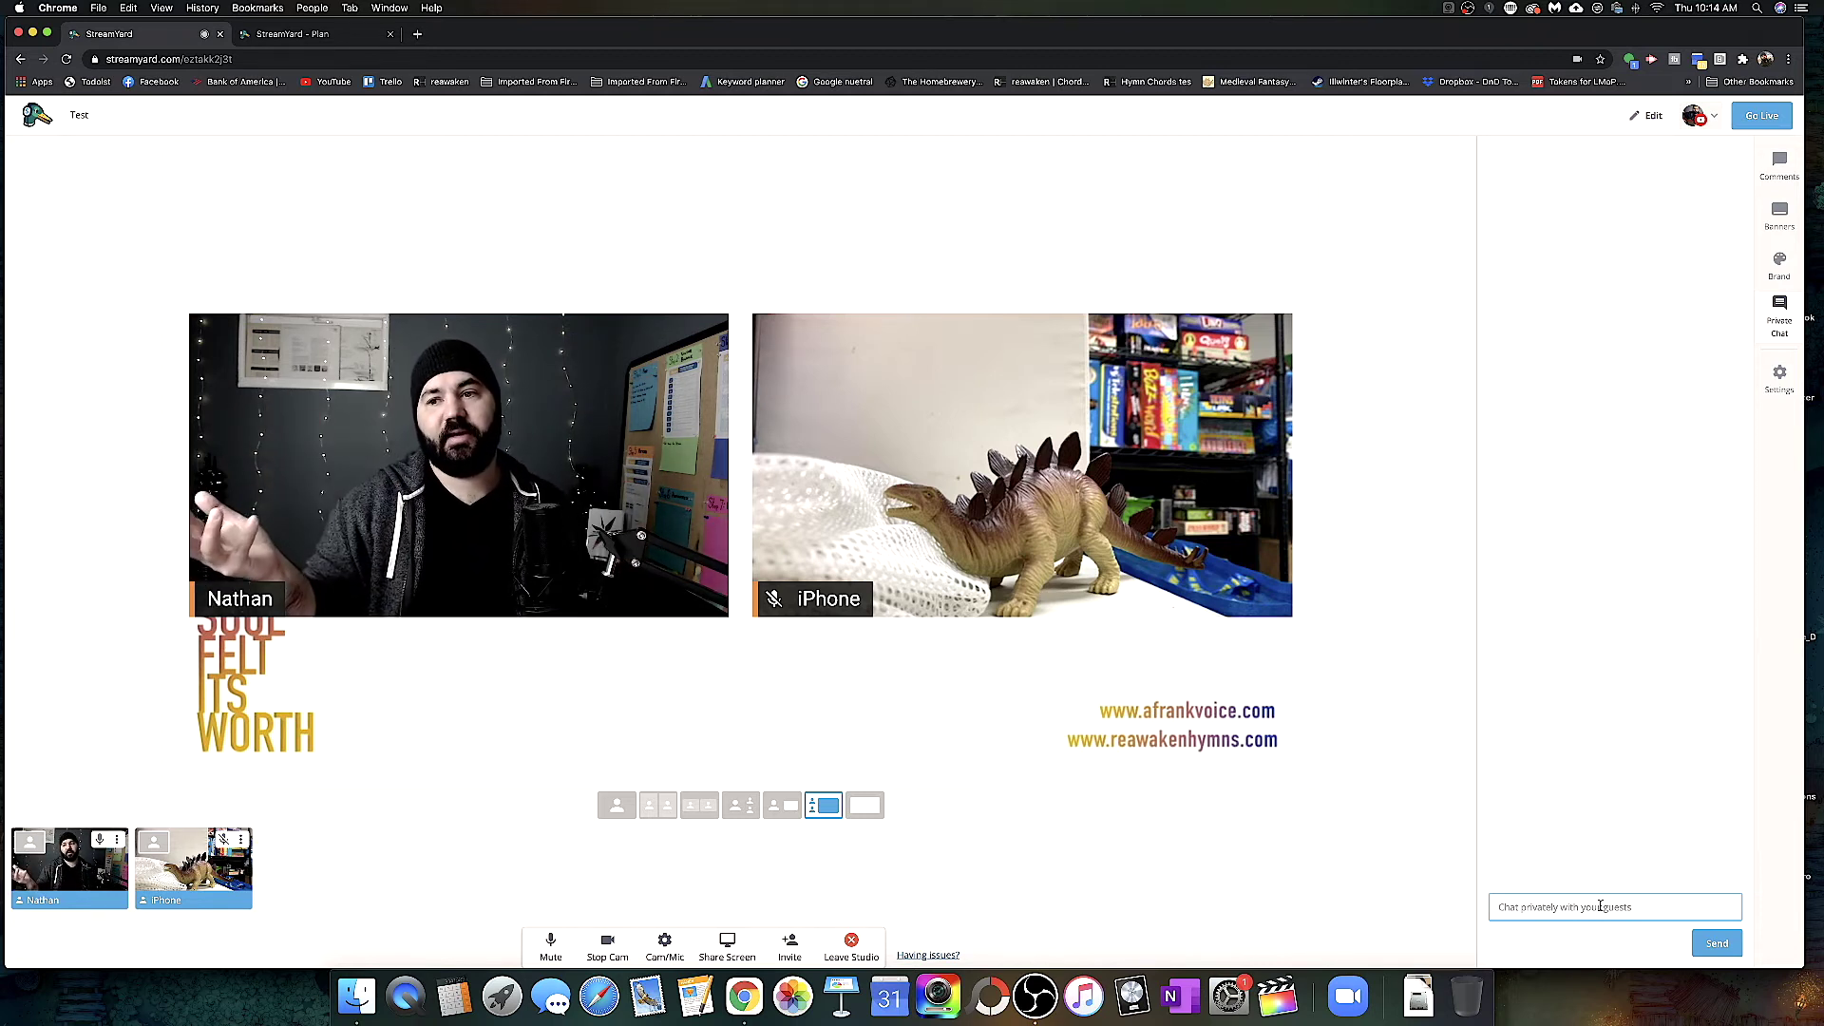
click(1606, 905)
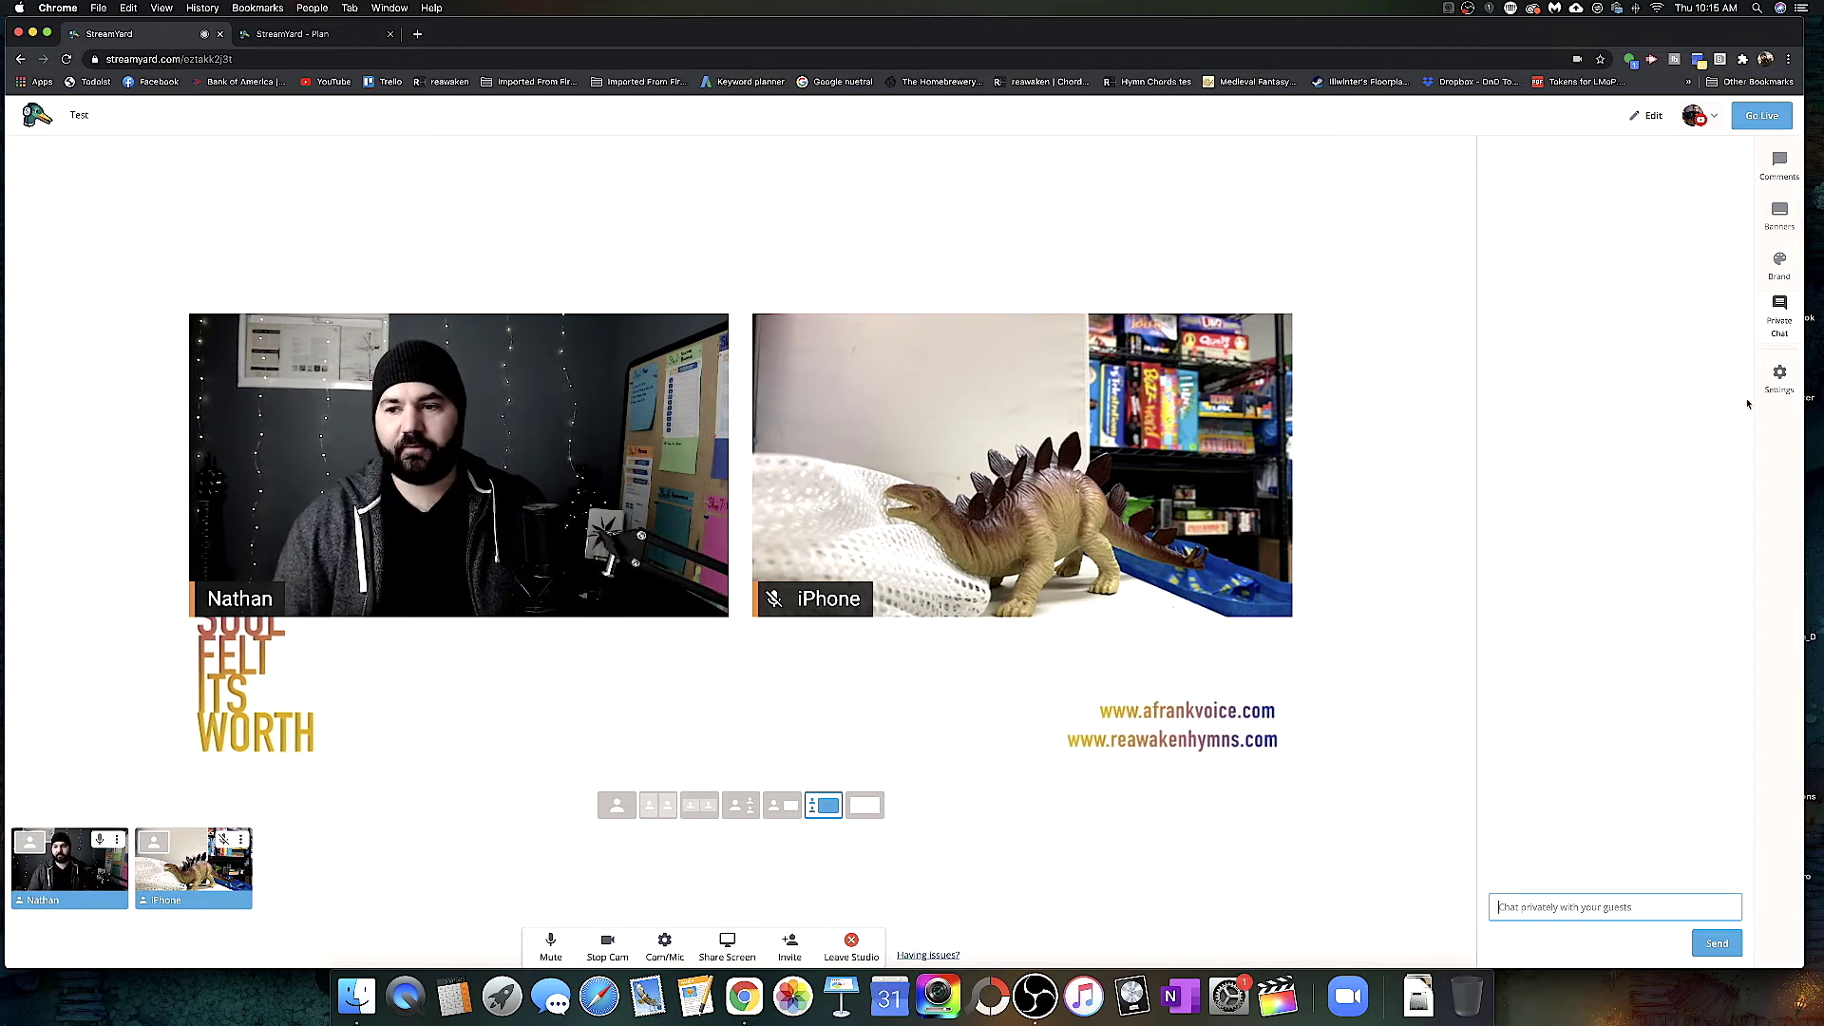
click(1783, 377)
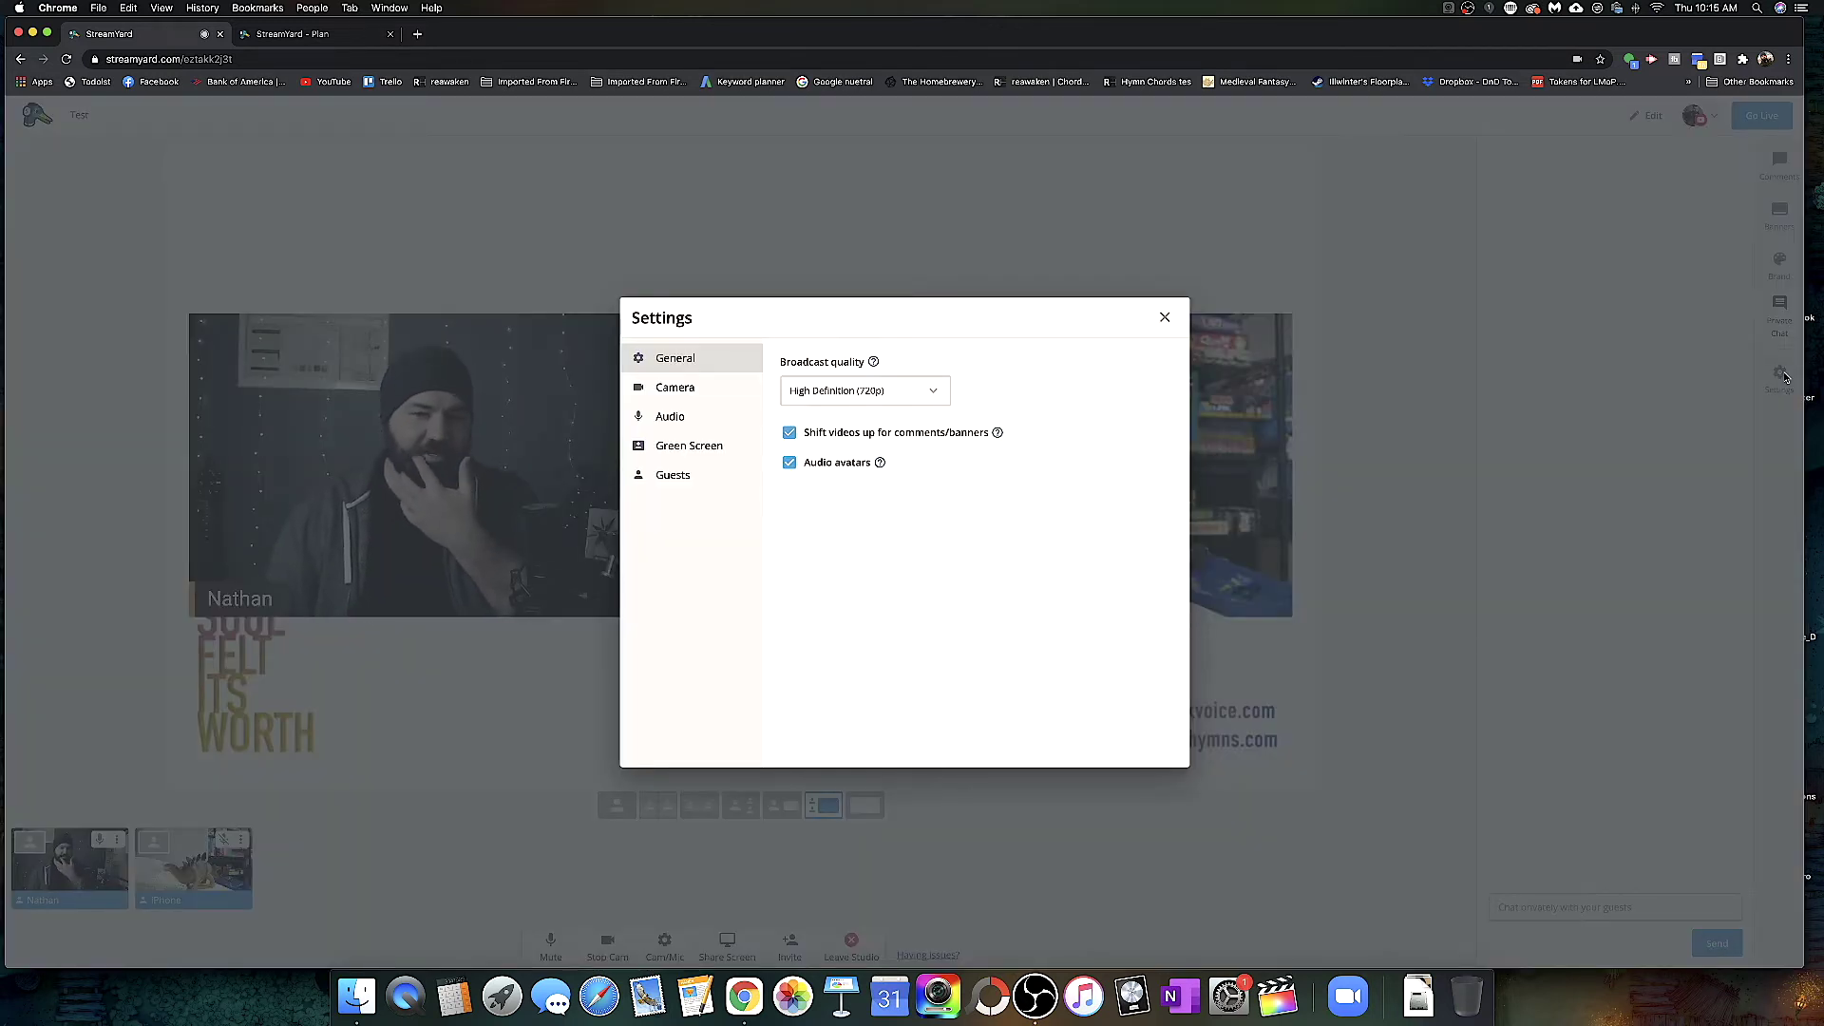
click(727, 389)
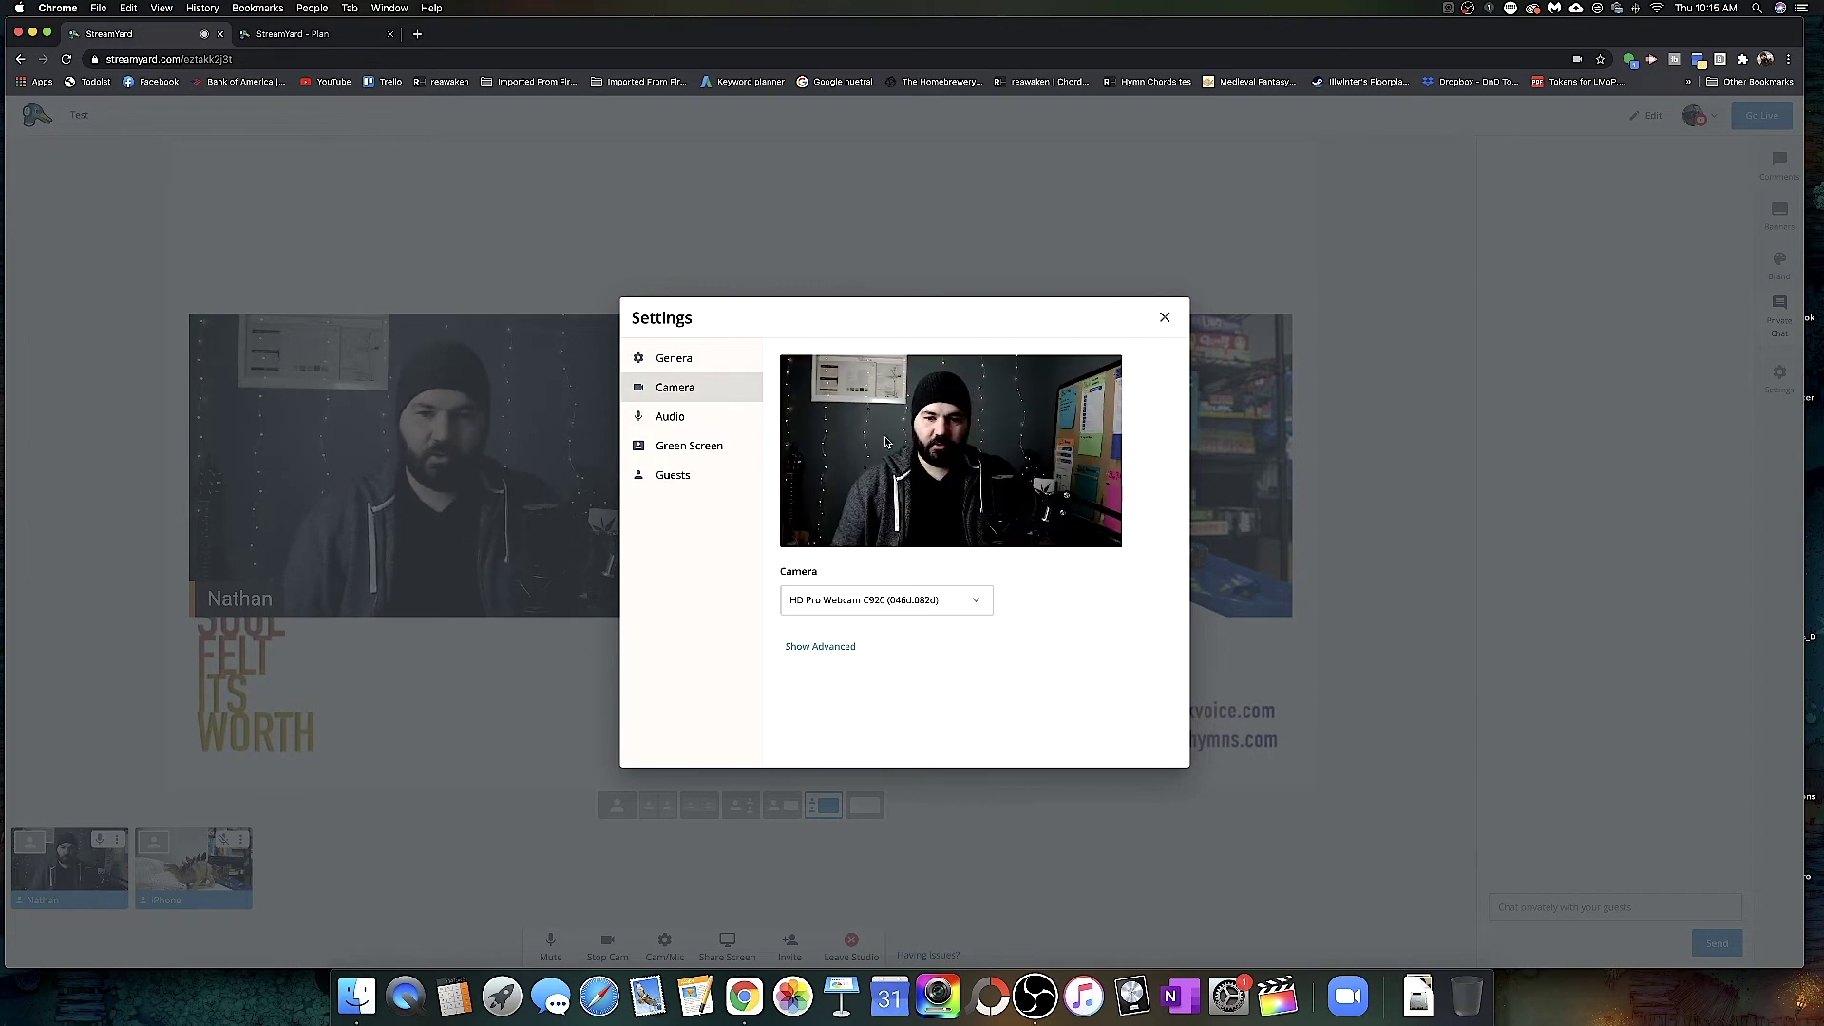
click(691, 416)
click(701, 445)
click(710, 475)
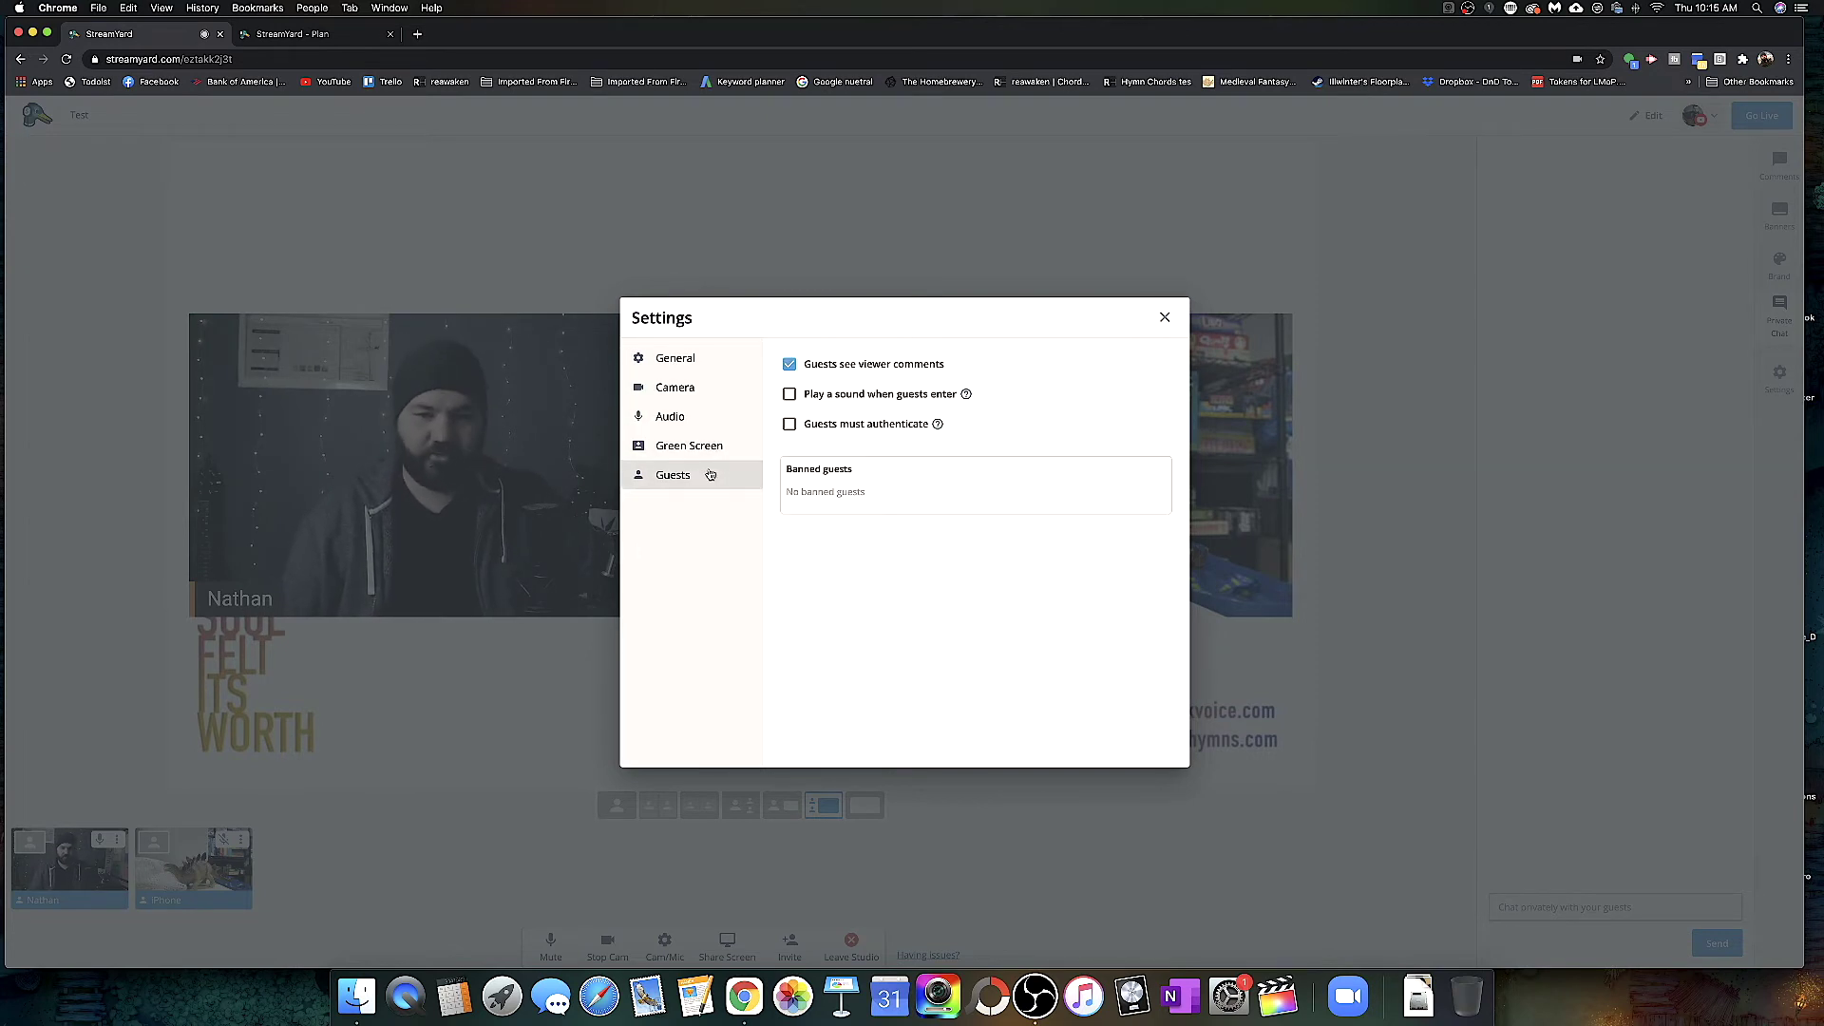
click(1165, 318)
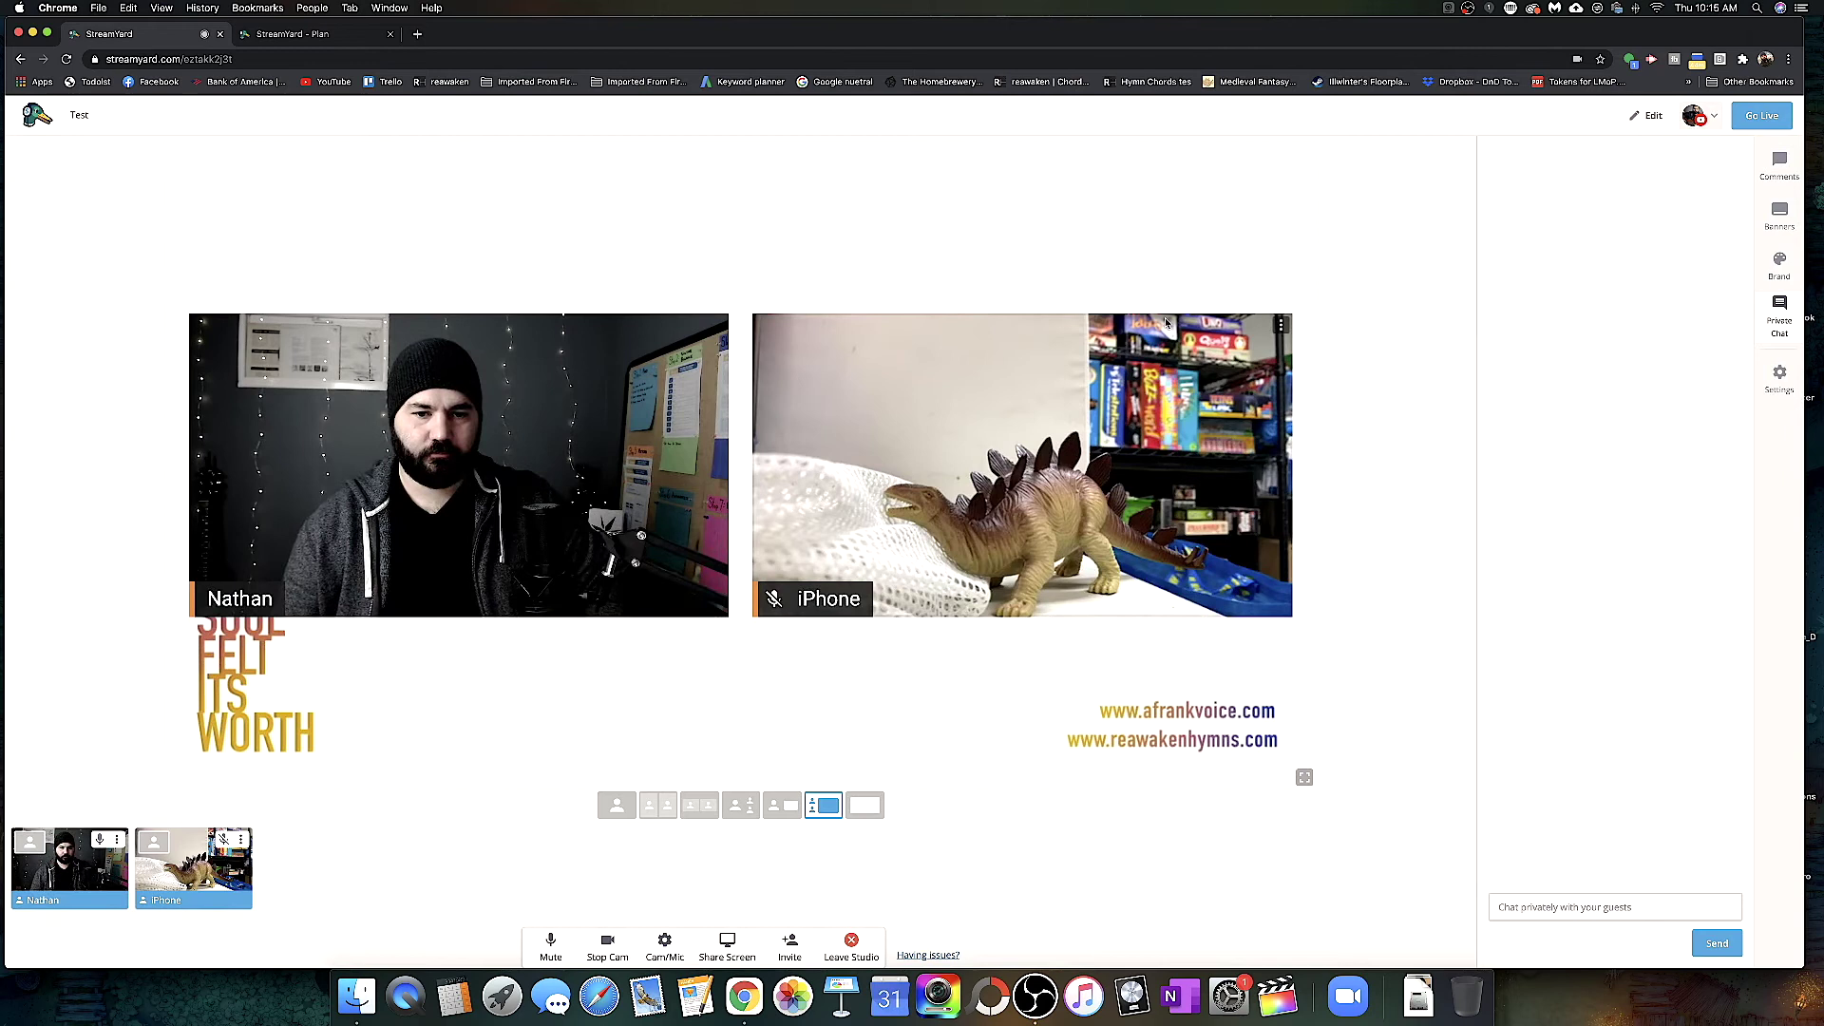